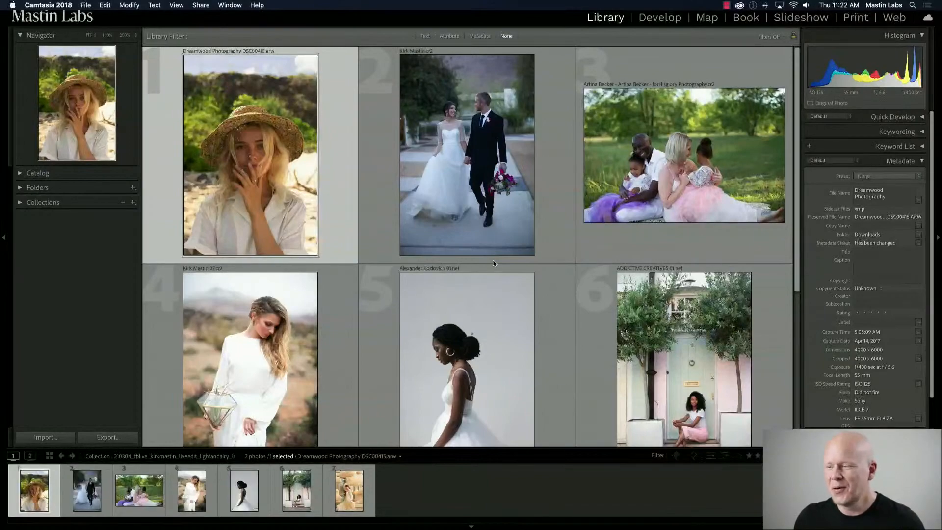
Step: Look over all the photos in the collection grid
scroll(518, 218, down, 4)
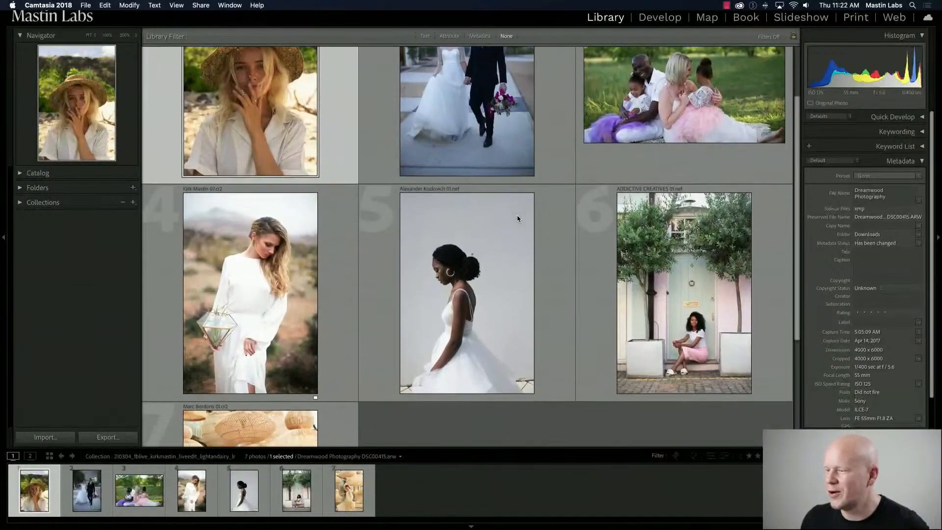
scroll(518, 219, up, 2)
scroll(519, 218, up, 2)
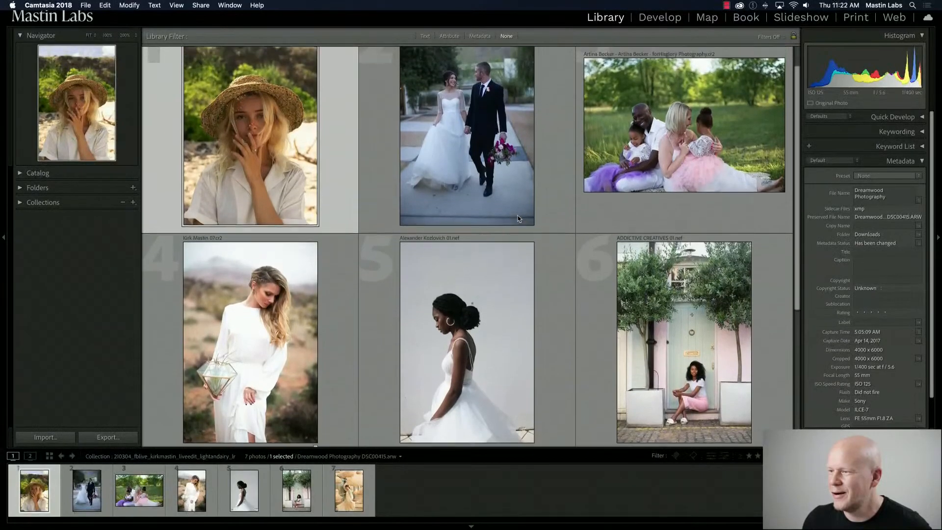
scroll(518, 219, down, 3)
scroll(518, 218, up, 3)
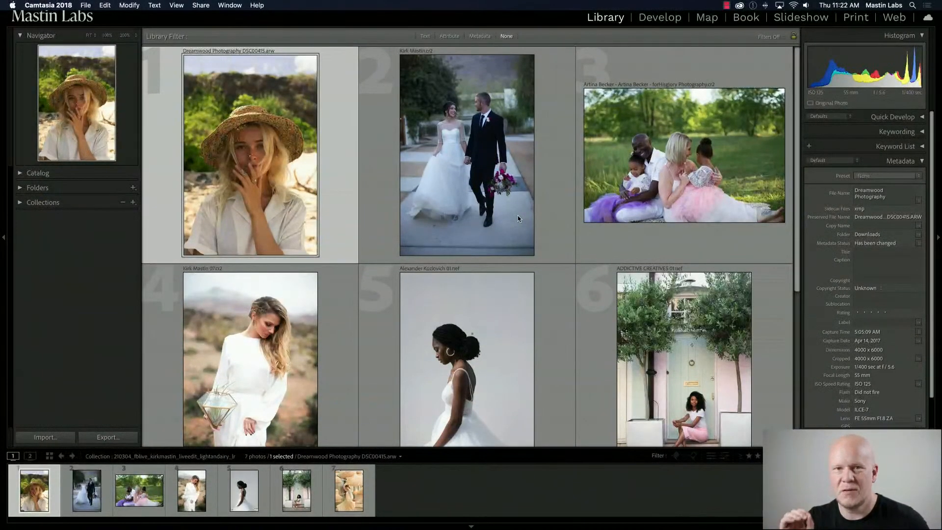
scroll(517, 219, down, 3)
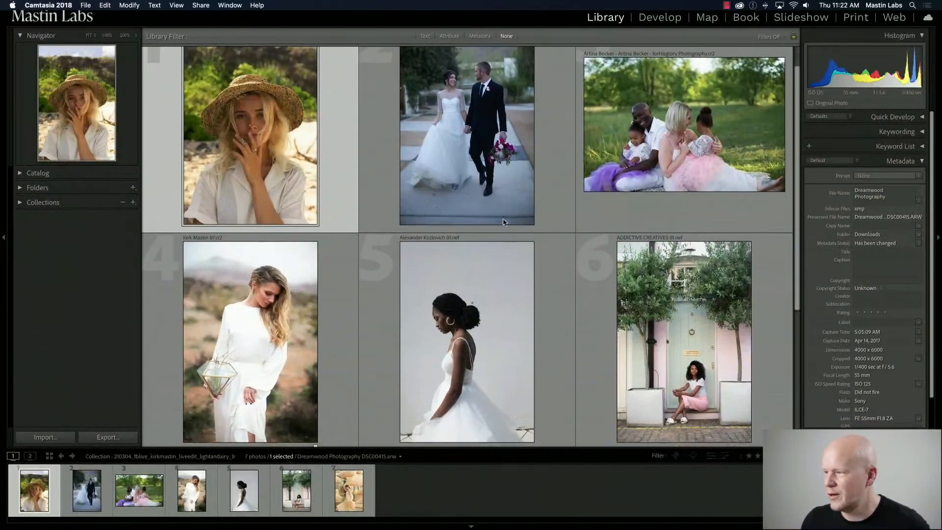
scroll(683, 271, down, 1)
Step: View the doorway portrait, the family photo and the straw-hat portrait enlarged, examining the straw-hat portrait up close
double_click(681, 270)
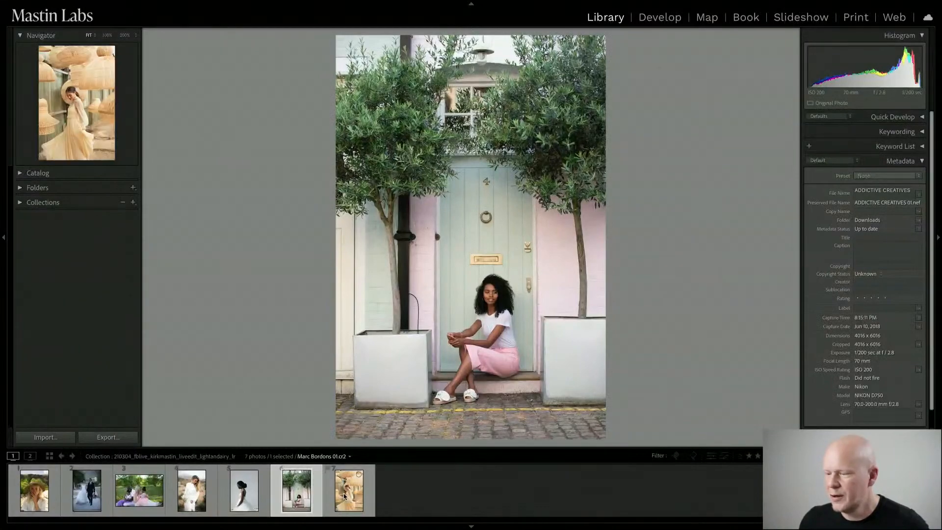
click(133, 496)
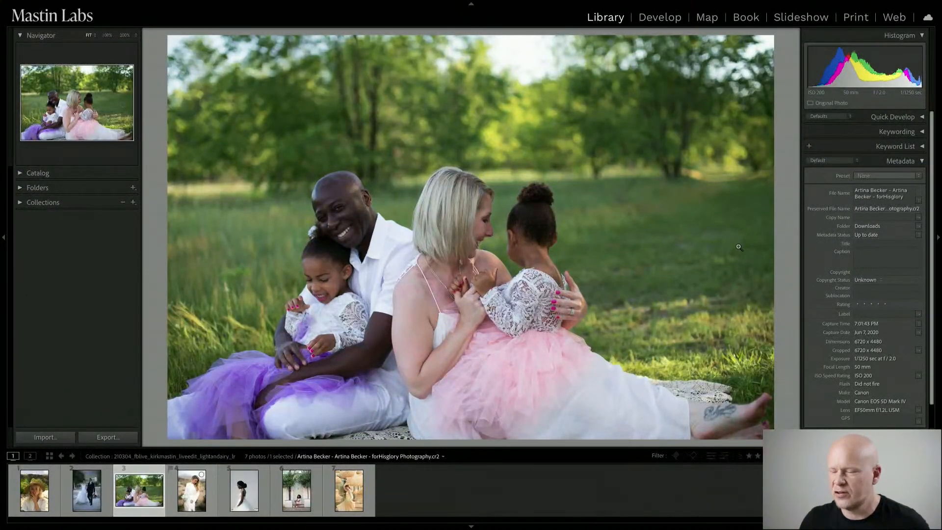
key(Left)
key(Left)
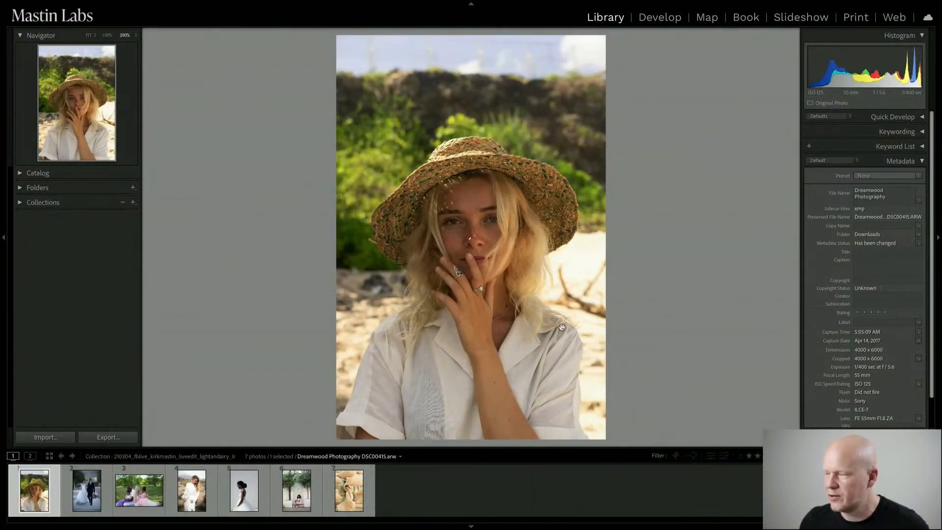
click(584, 260)
click(490, 203)
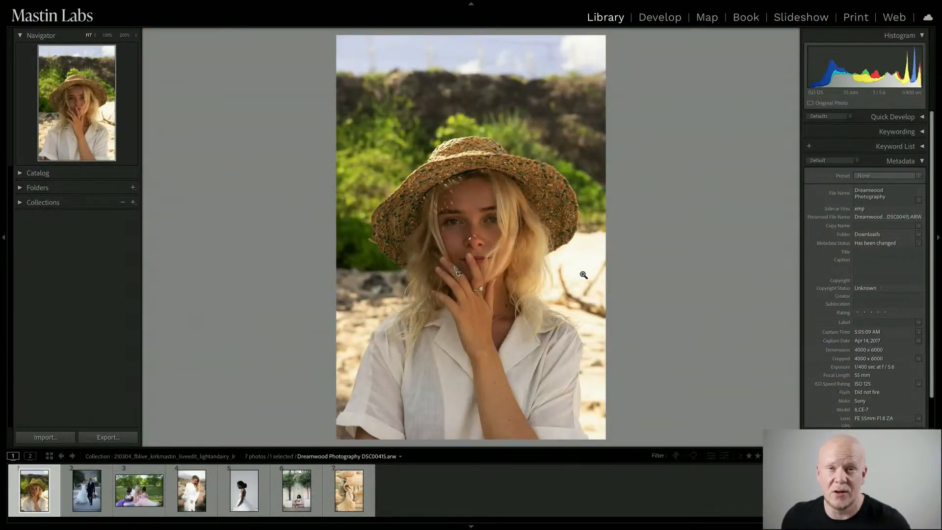
Step: View the remaining photos enlarged one by one, from the wedding couple to the woman among the wicker lamps
click(86, 501)
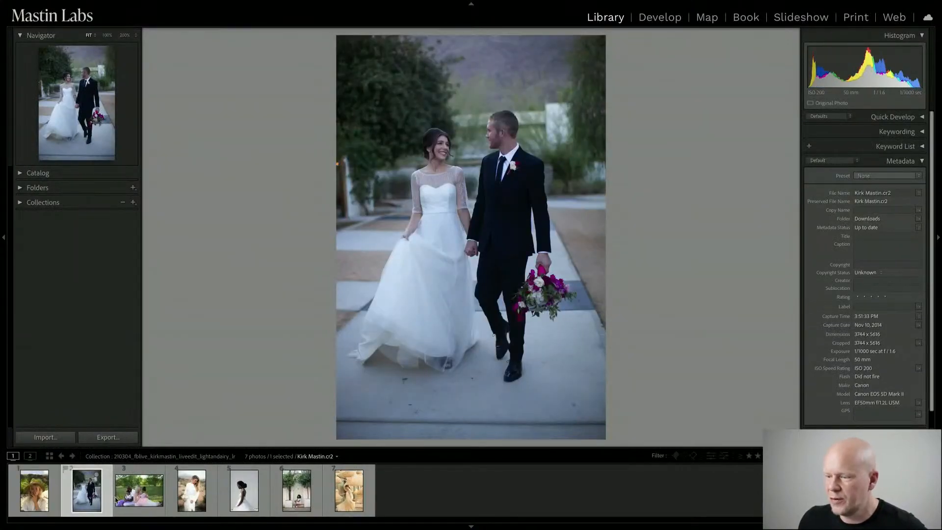
click(144, 501)
click(200, 493)
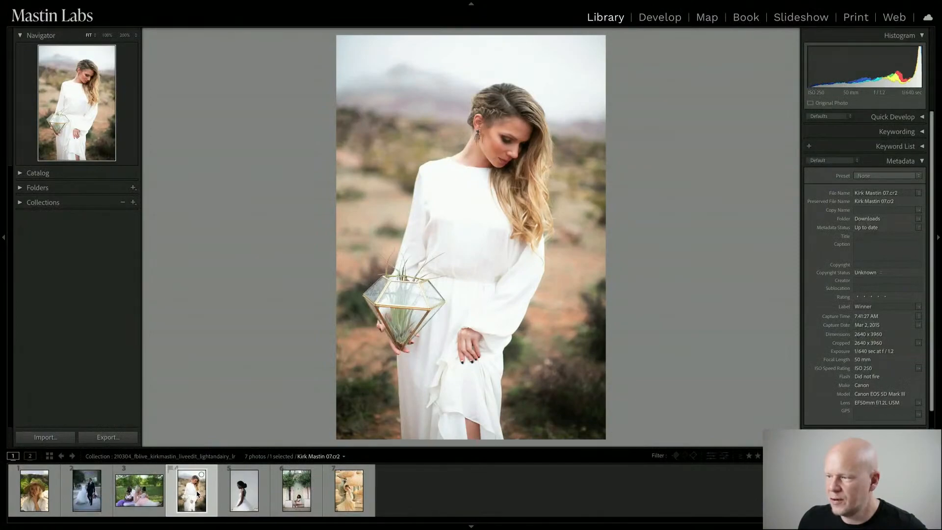
click(244, 493)
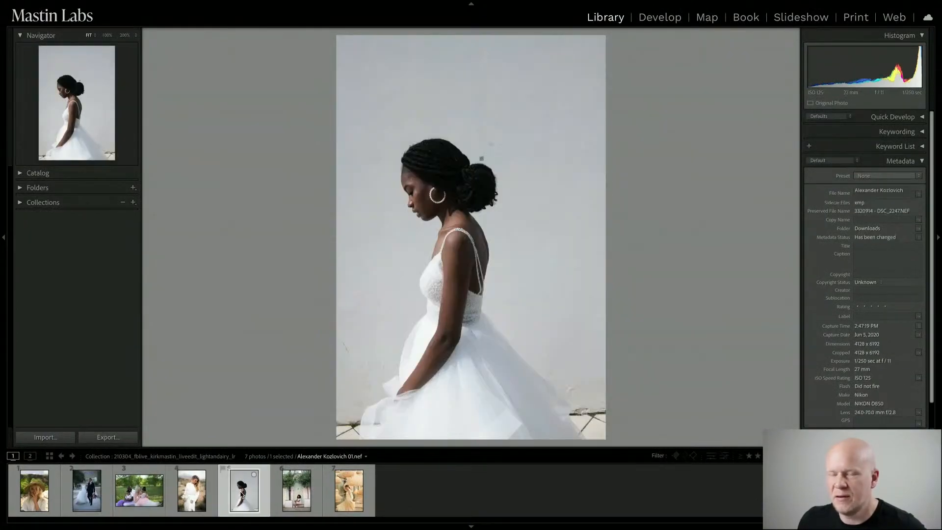
click(295, 495)
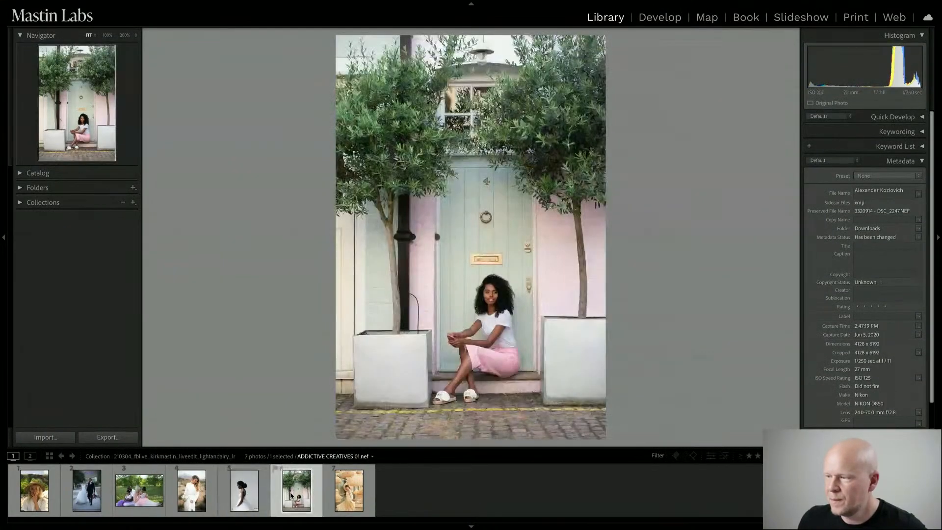
click(349, 500)
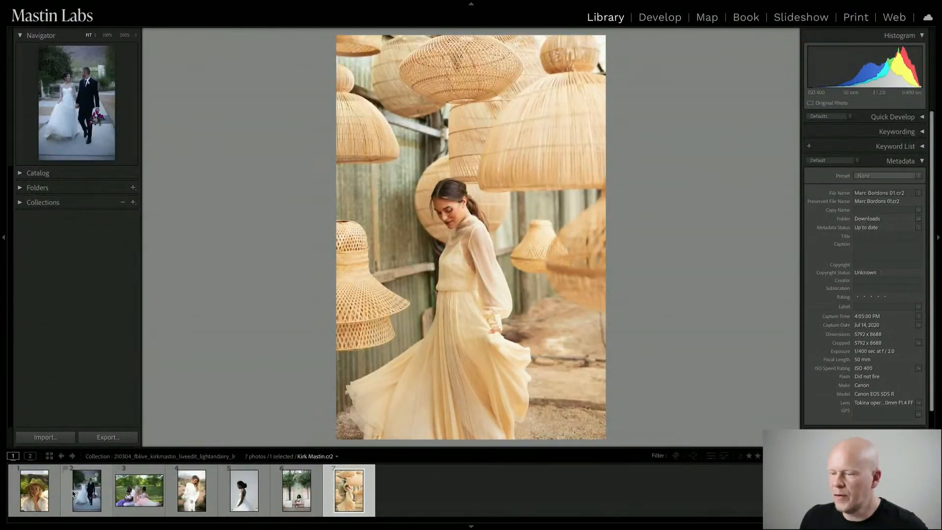
Step: Compare the enlarged photos of the woman holding the terrarium, the straw-hat portrait, the wicker-lamp scene and the doorway portrait
click(194, 502)
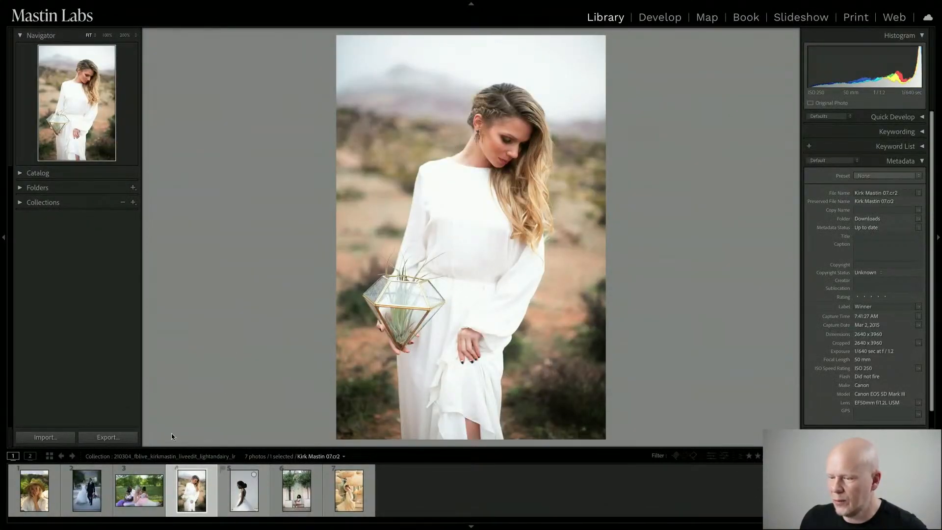
click(48, 506)
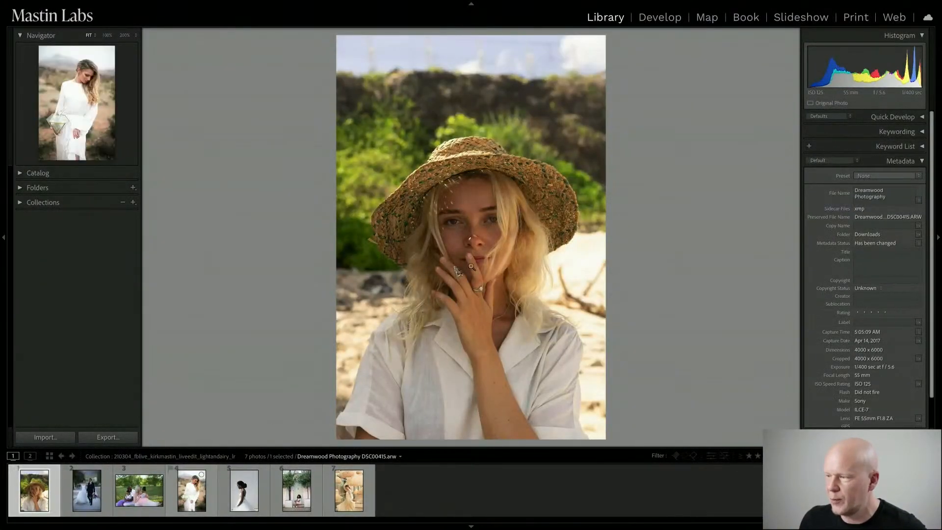
click(202, 505)
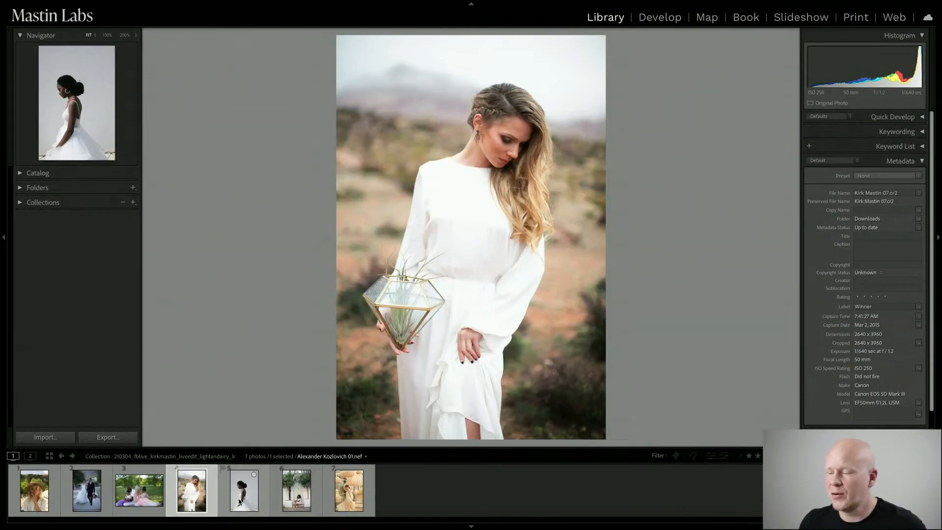
click(350, 503)
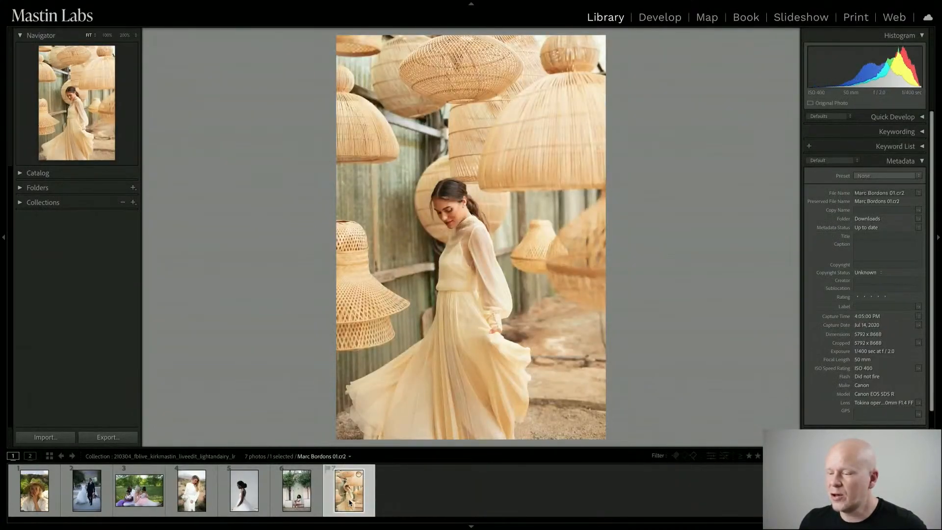
click(299, 498)
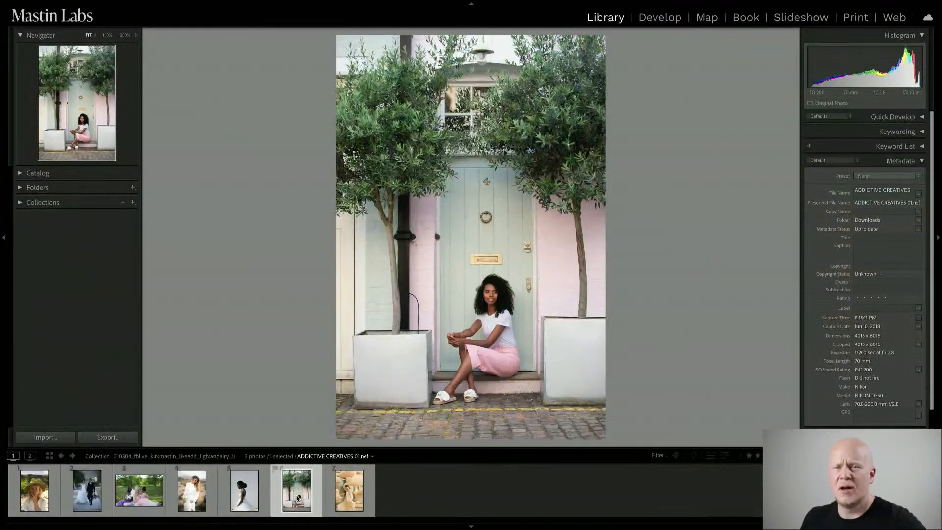
Step: View the photos in reverse order, from the bride against the white wall back to the straw-hat portrait
click(249, 506)
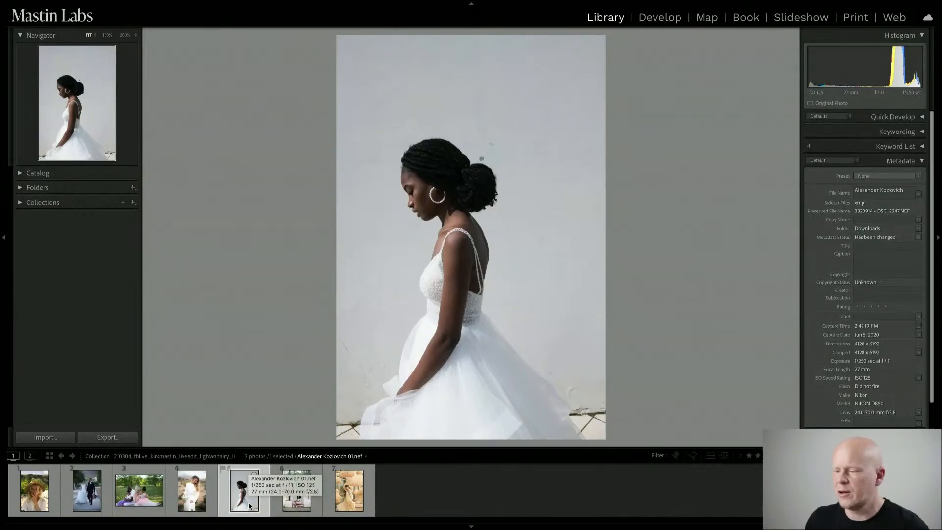
click(199, 498)
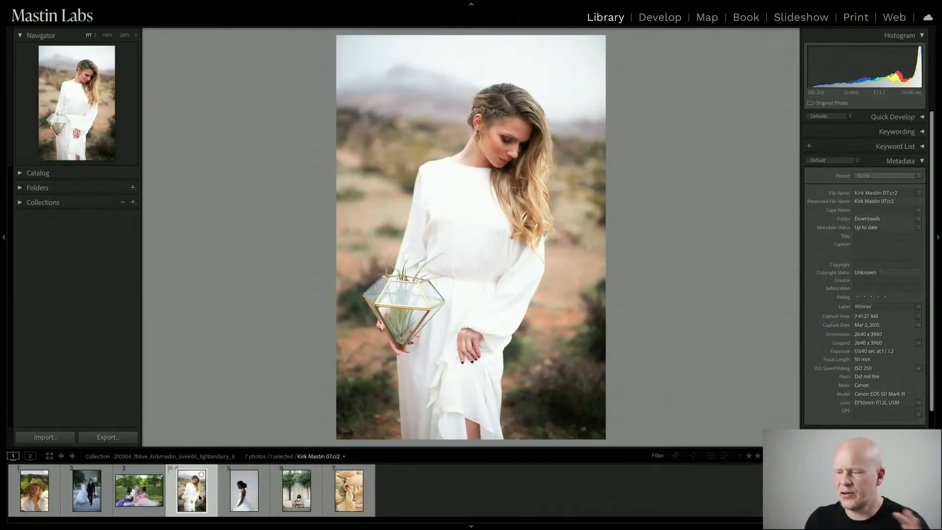
click(145, 500)
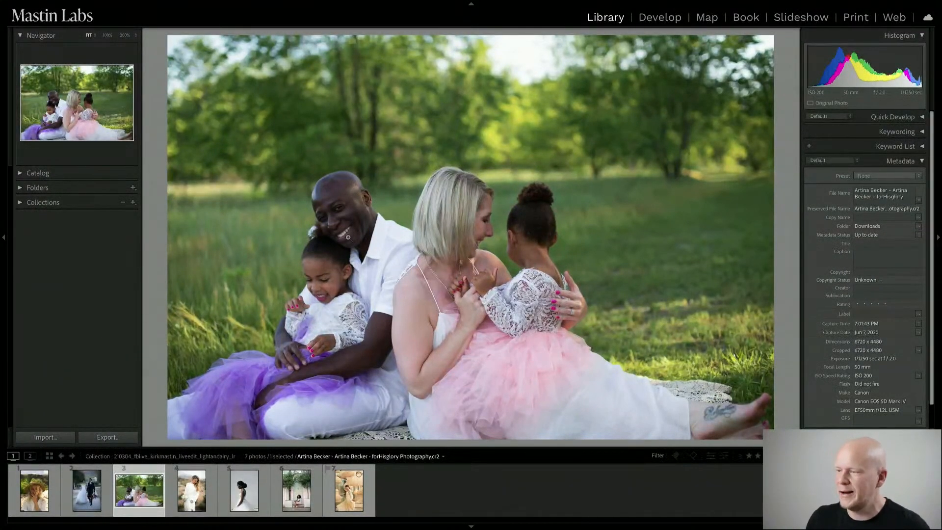
click(84, 493)
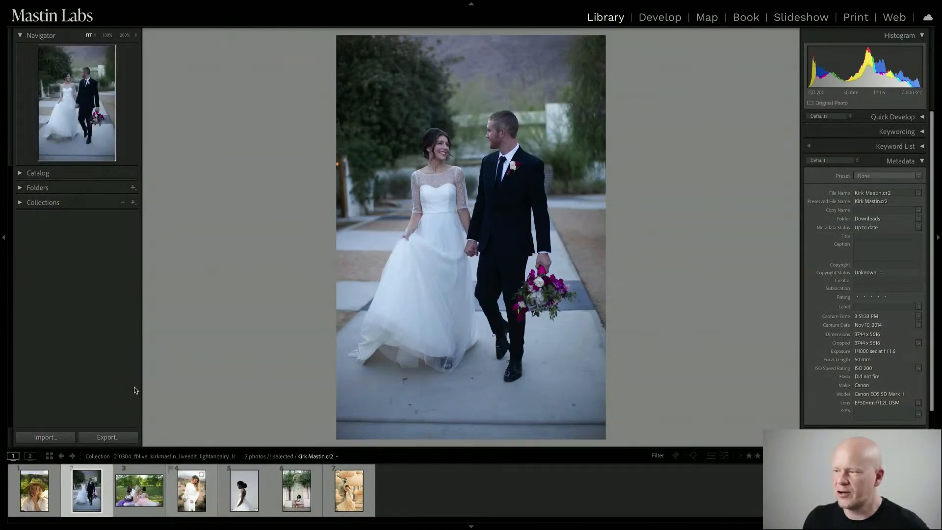
click(48, 506)
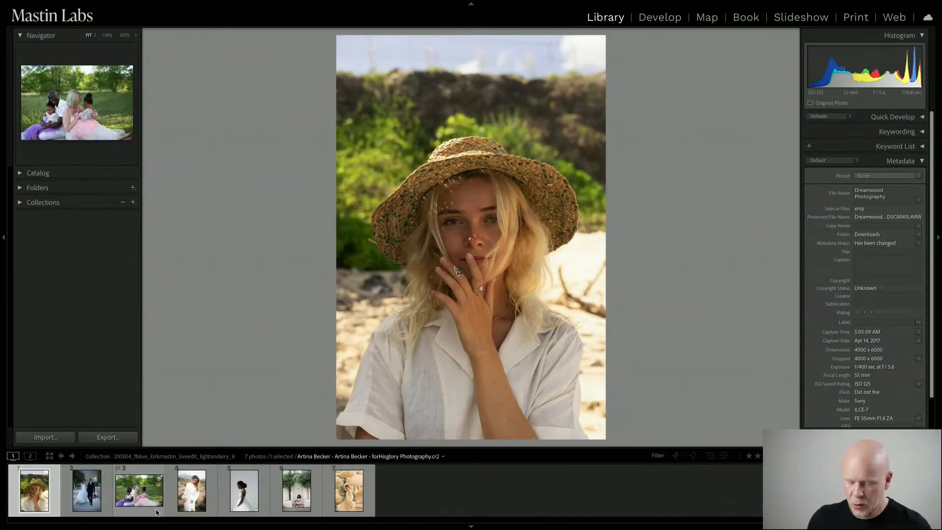
Step: Return to the thumbnail grid and review the whole set of photos side by side
click(49, 456)
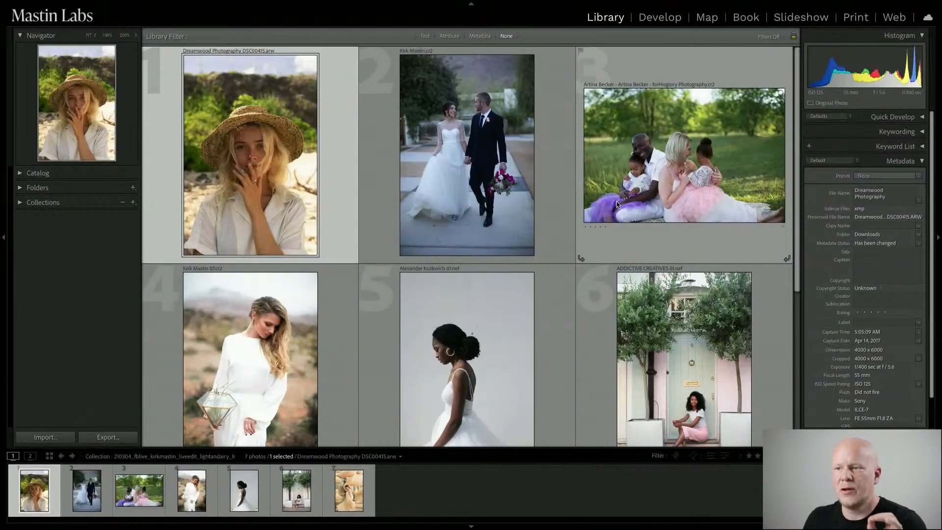
scroll(608, 300, down, 1)
scroll(609, 301, down, 5)
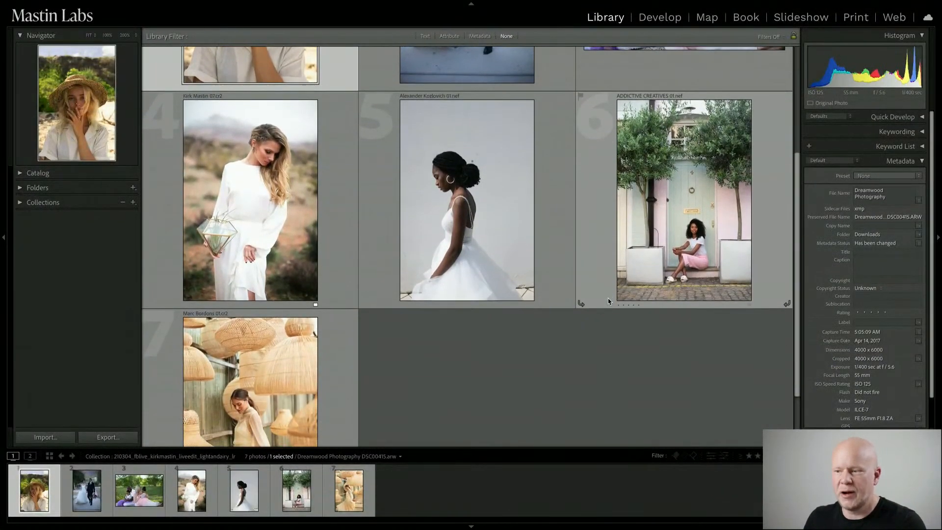
scroll(608, 300, up, 5)
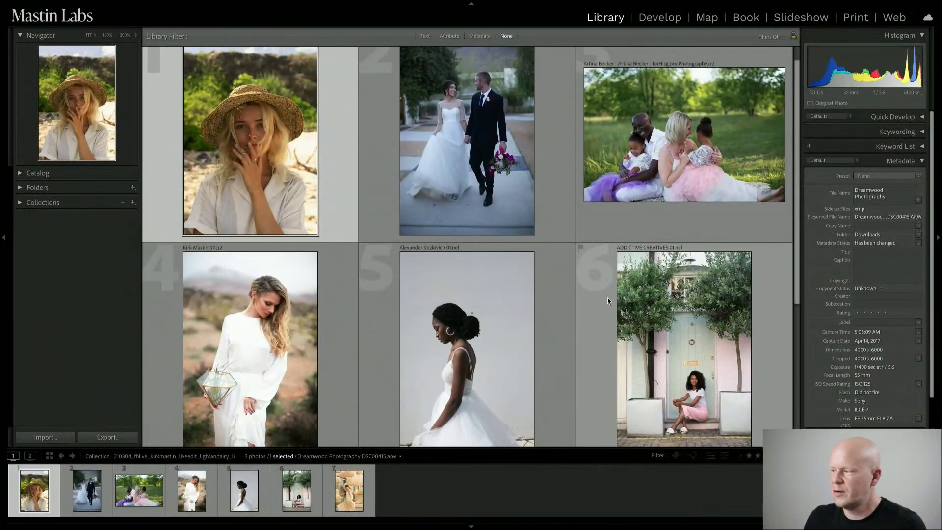
scroll(607, 300, up, 1)
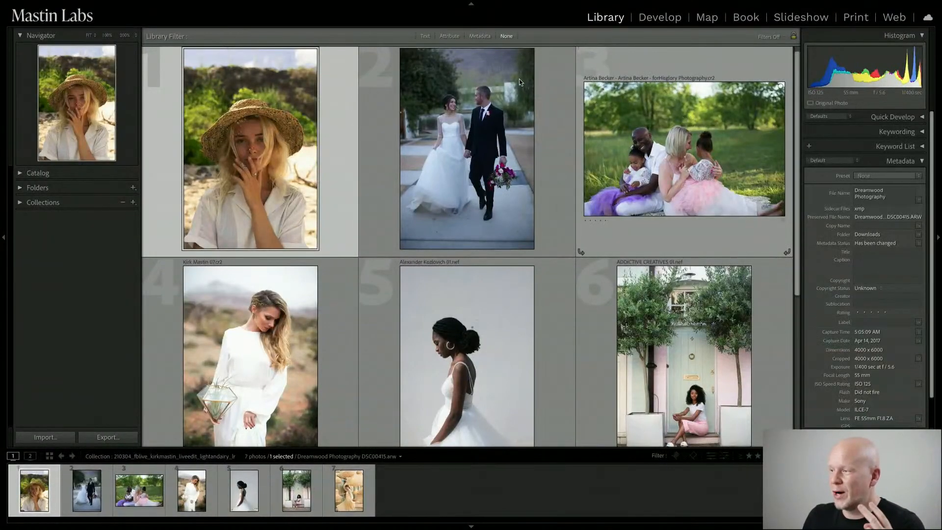
scroll(650, 163, down, 3)
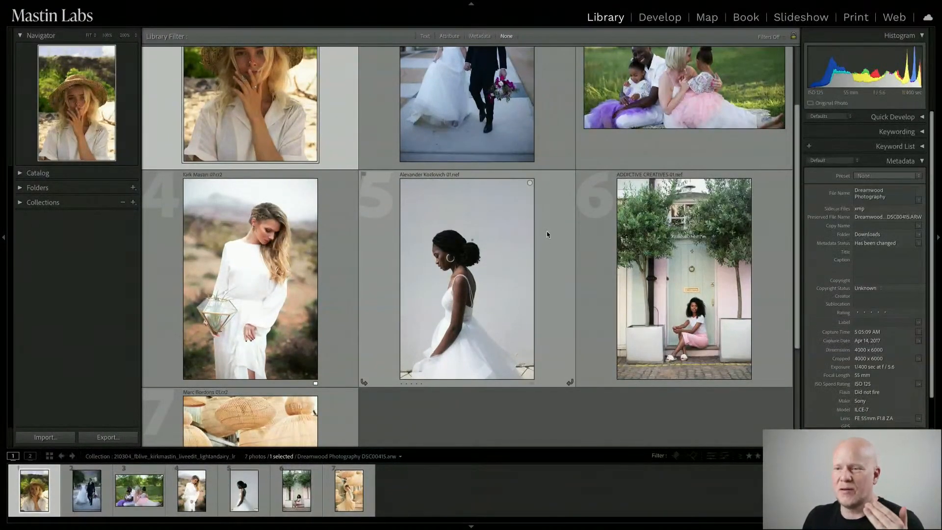
scroll(547, 217, down, 5)
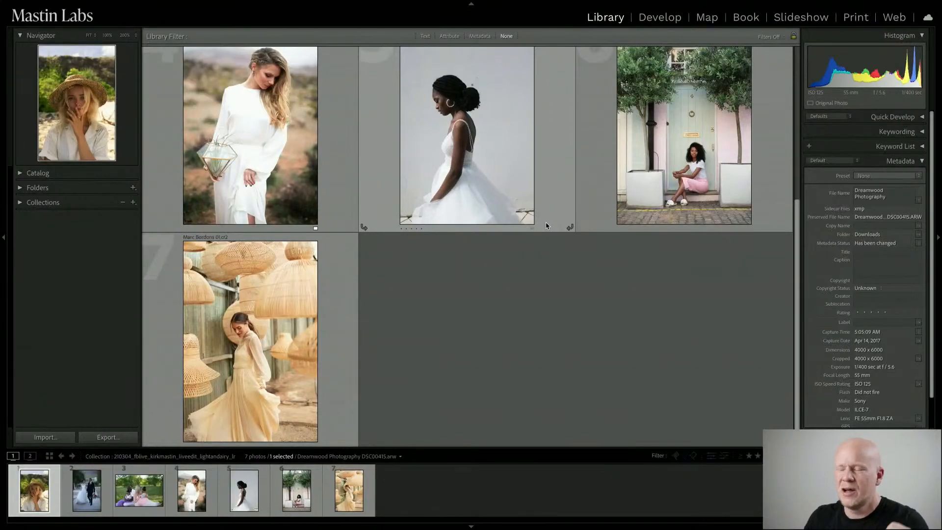
scroll(554, 225, up, 3)
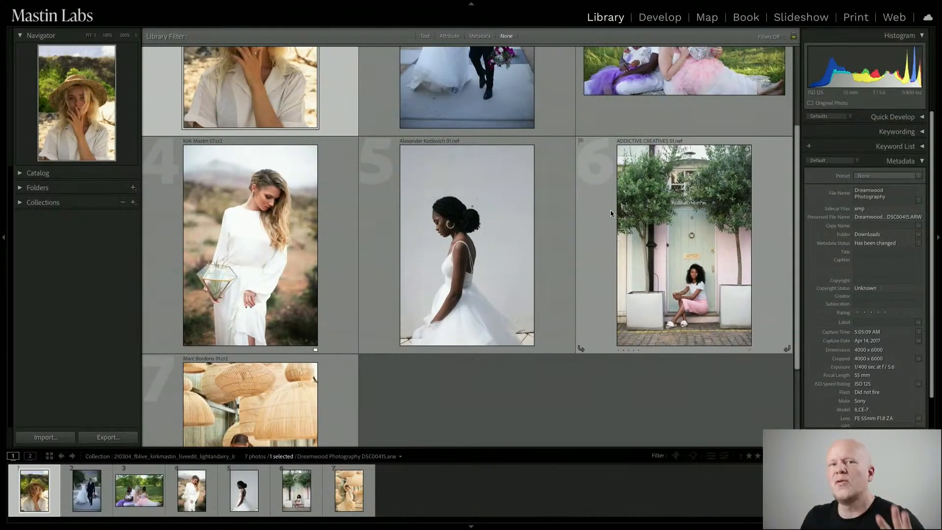
scroll(610, 210, up, 3)
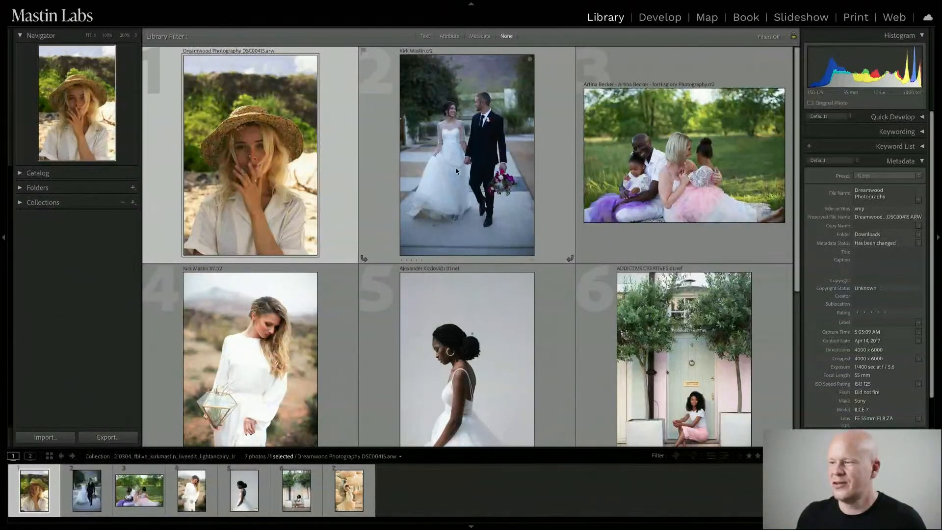
Step: Open the straw-hat portrait in the Develop module and examine the face at 200% zoom
click(654, 24)
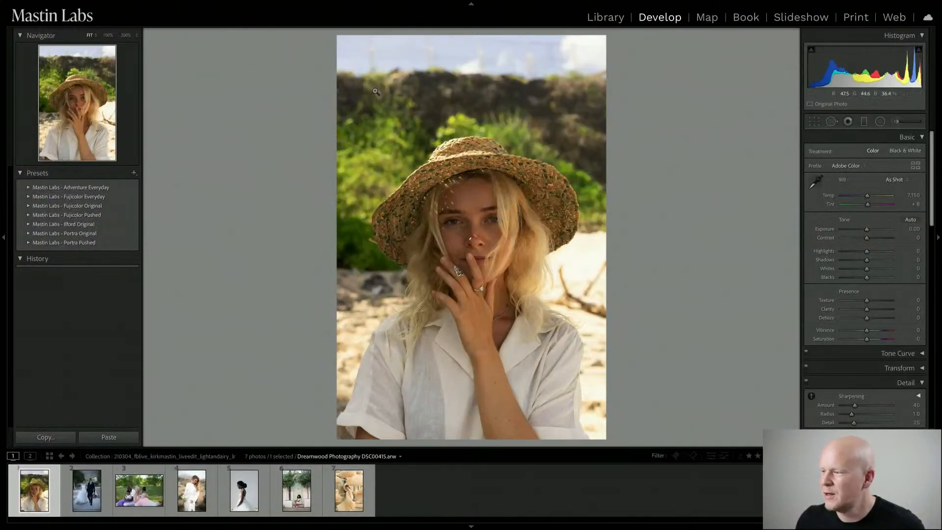
click(484, 230)
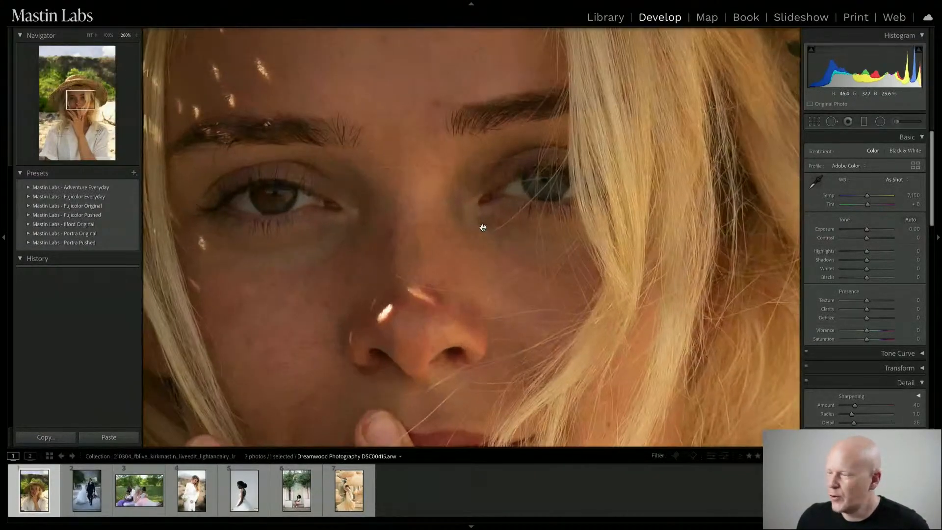
drag(431, 221, 463, 224)
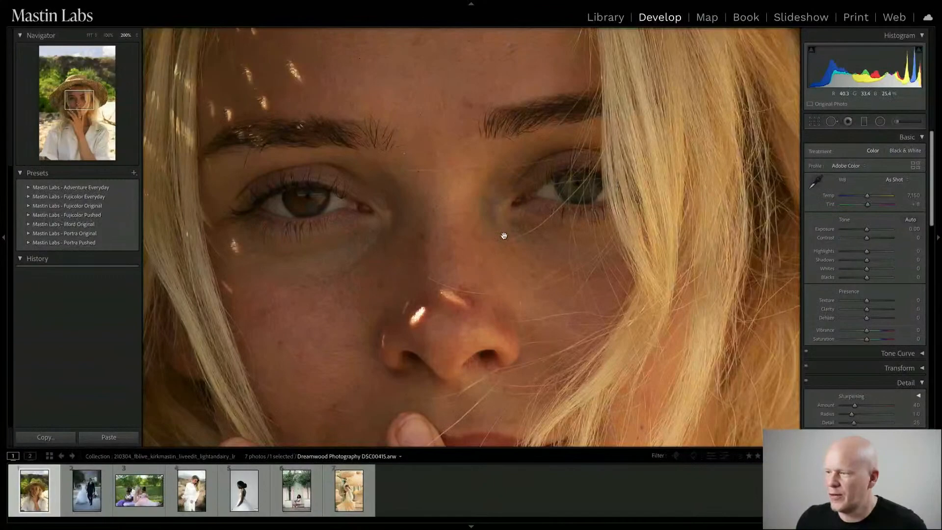
click(470, 234)
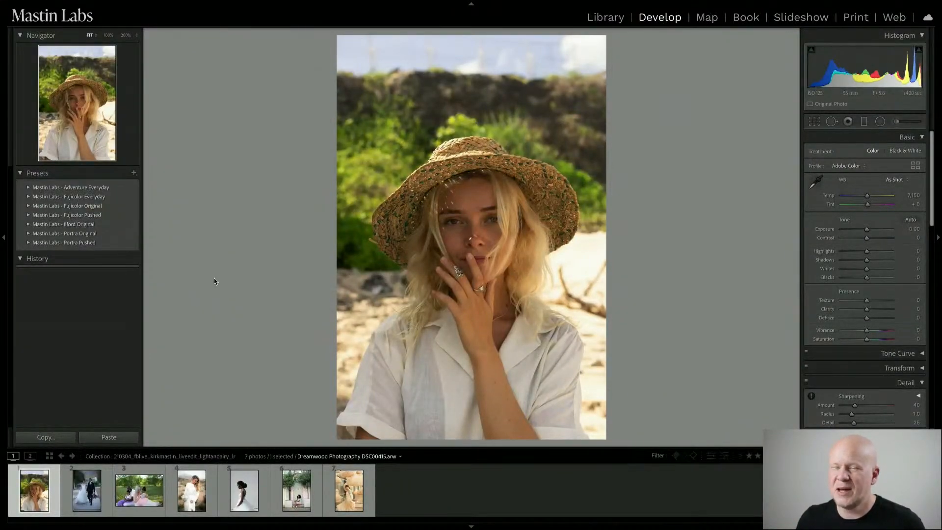
Step: Apply the Mastin Labs Fujicolor Original 1b. Fuji 400H film look to the straw-hat portrait and set the exposure to +0.70
click(27, 206)
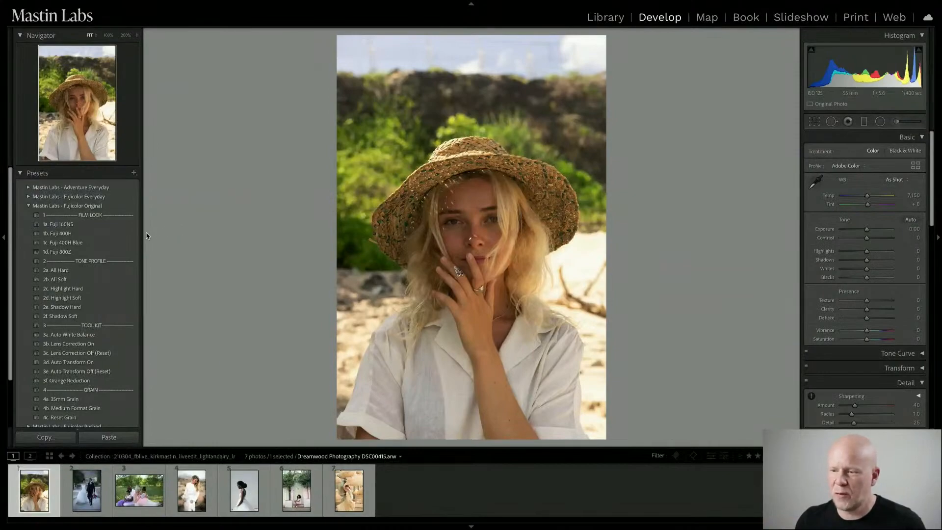
click(82, 233)
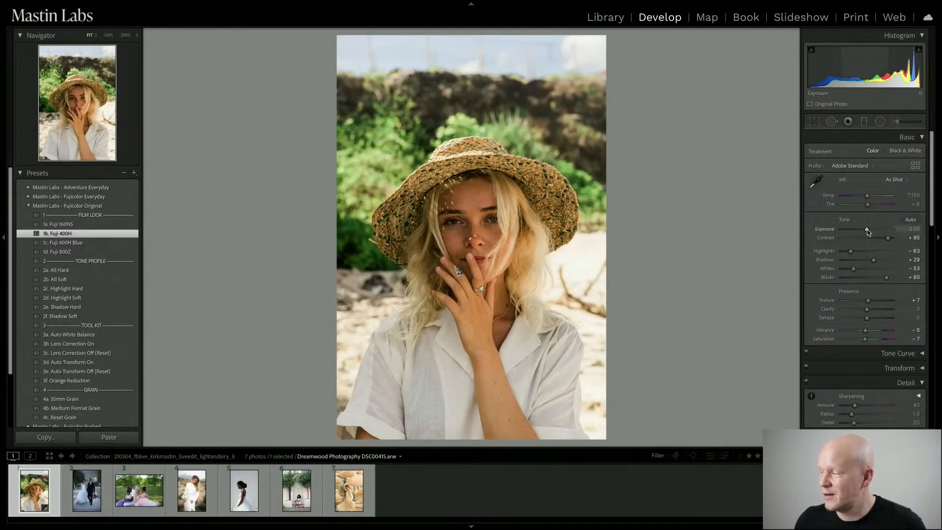
drag(867, 228, 870, 229)
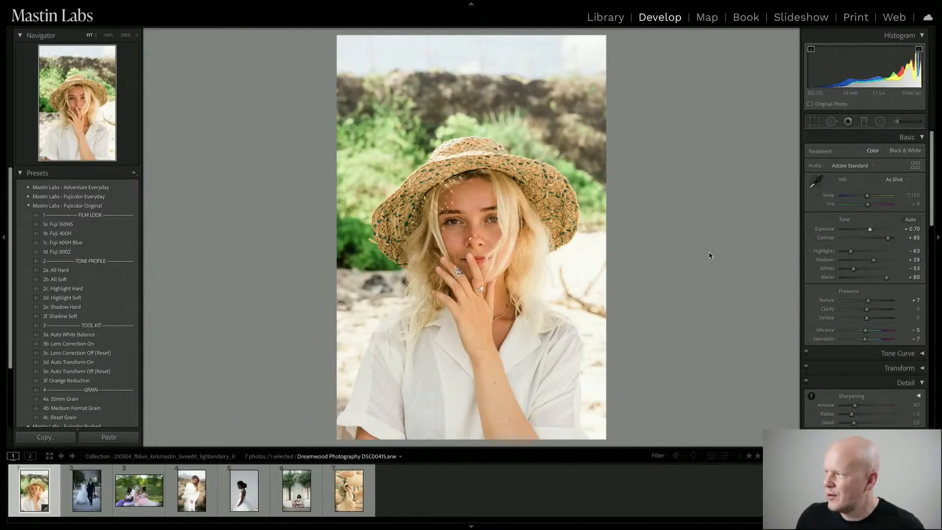
Step: Try an exposure of +2.35 on the straw-hat portrait, toggle the clipping indicators, and undo the exposure change
drag(870, 231, 879, 232)
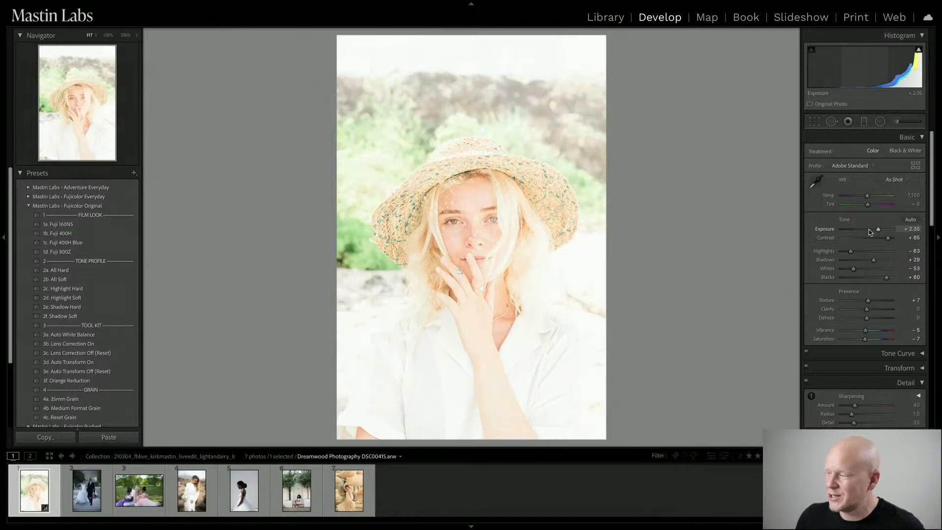
key(j)
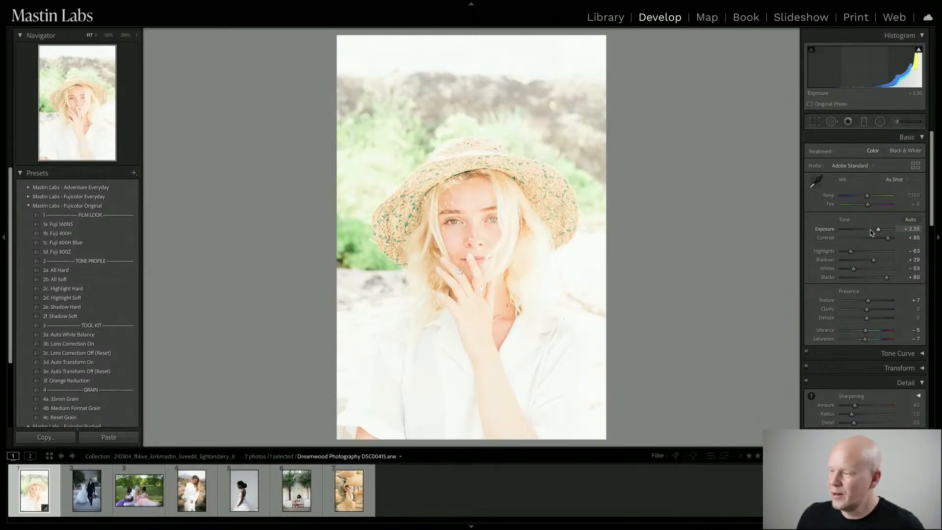
key(ctrl+z)
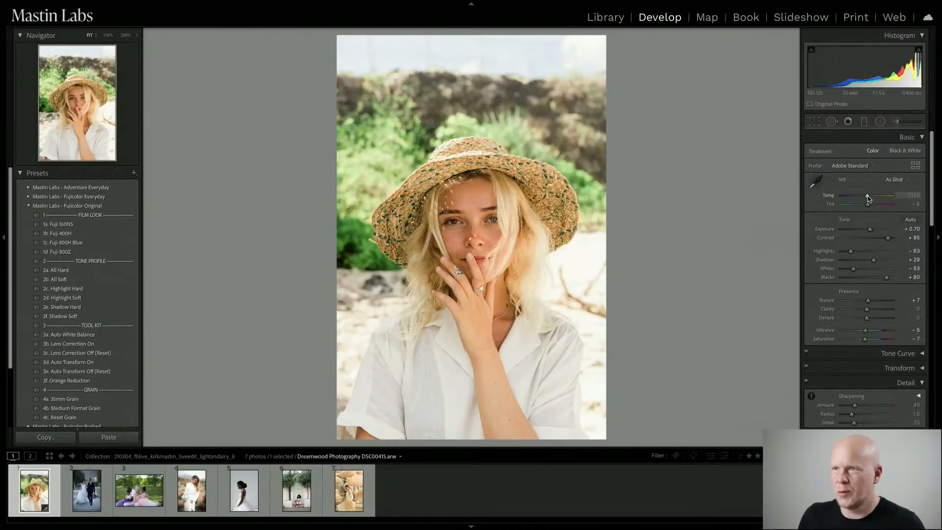
Step: Try cooler white balances on the straw-hat portrait and settle on a temperature of 7,021
drag(868, 196, 861, 197)
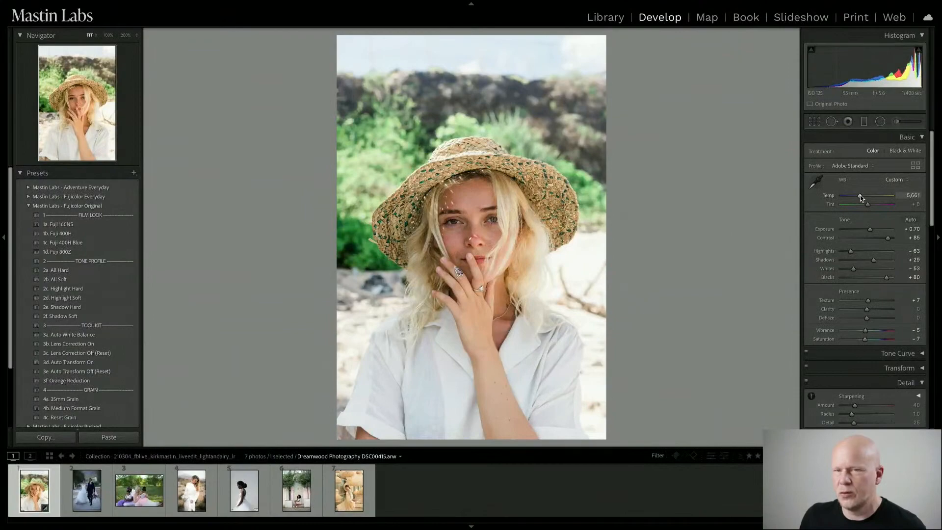
drag(861, 197, 865, 197)
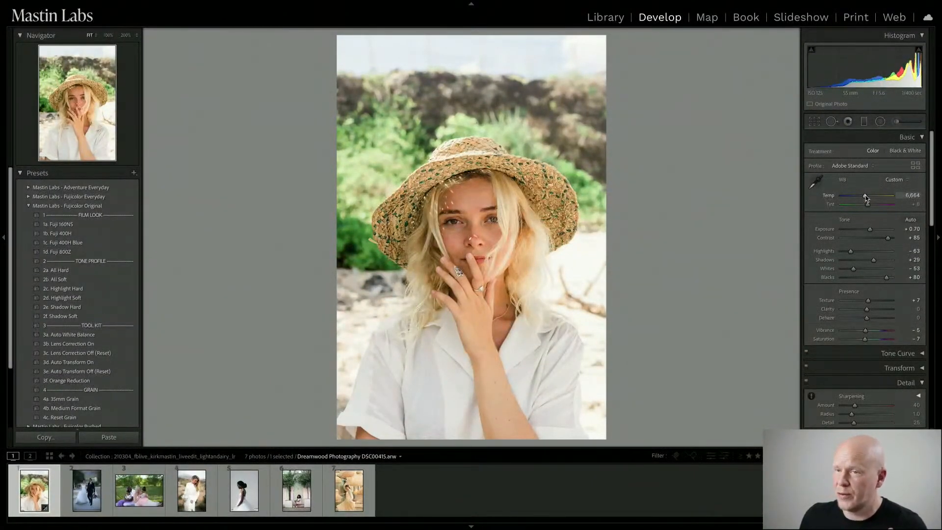
drag(866, 197, 867, 195)
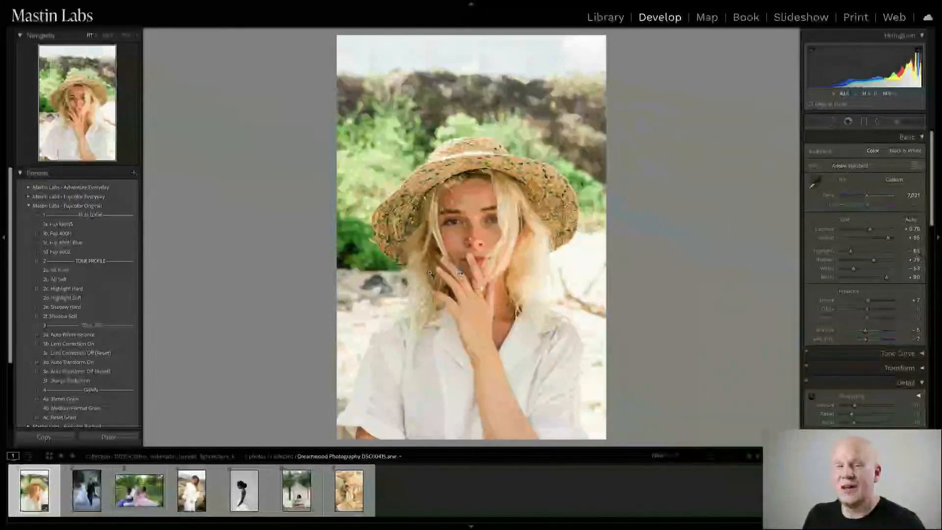
Step: Examine the blurred rocks, sand, shirt shadows and hair at 200% zoom for color casts, and return to the full view
click(391, 280)
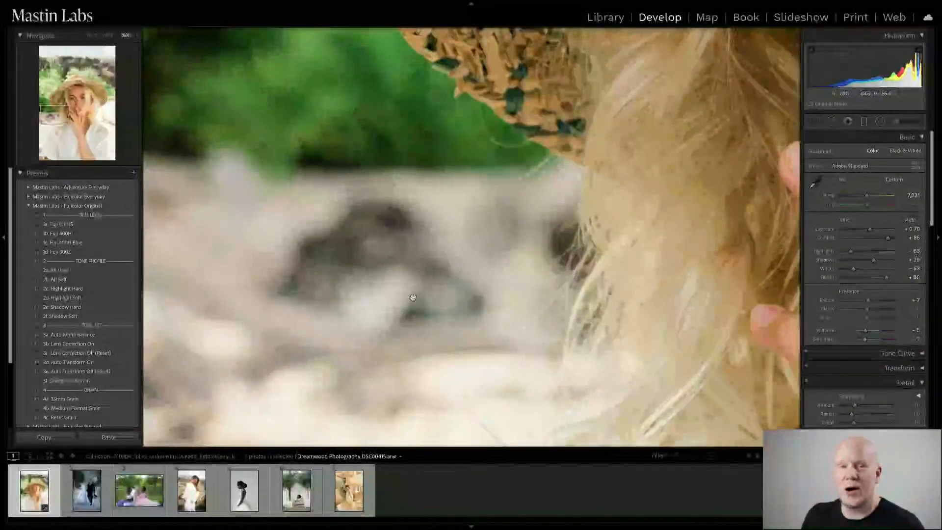
drag(413, 298, 471, 280)
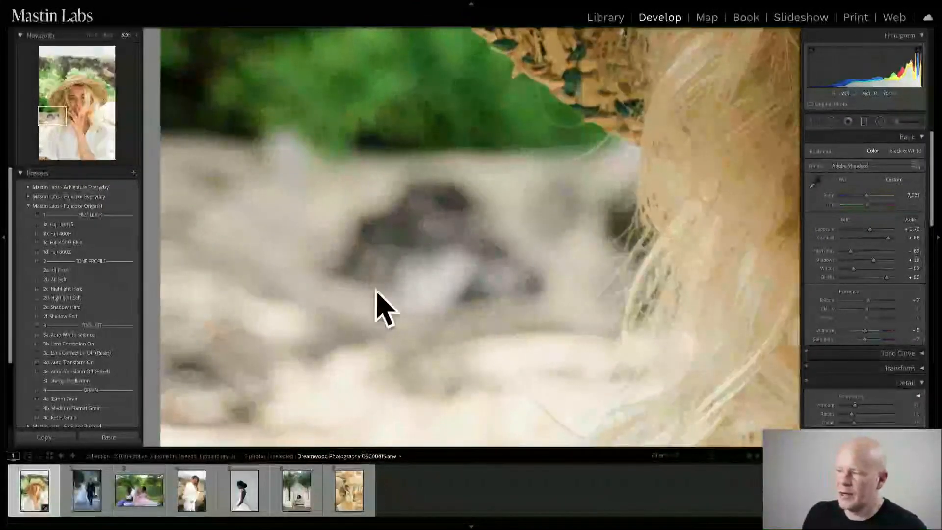
click(510, 215)
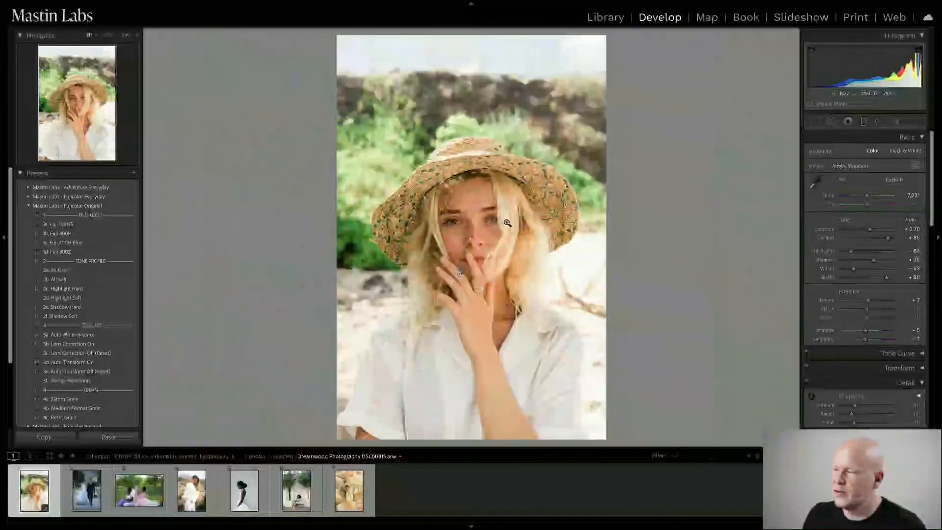
click(399, 368)
drag(511, 149, 473, 328)
drag(593, 169, 401, 230)
drag(446, 204, 542, 152)
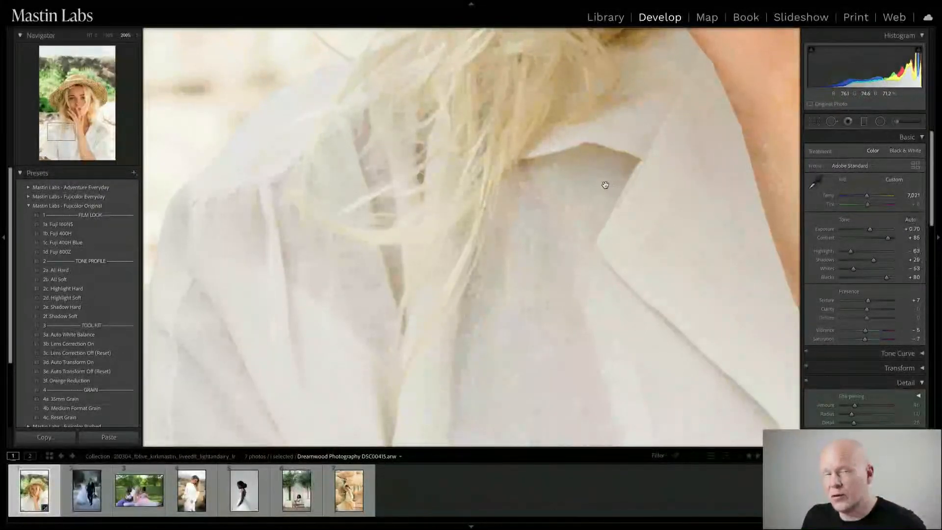
drag(406, 94, 496, 355)
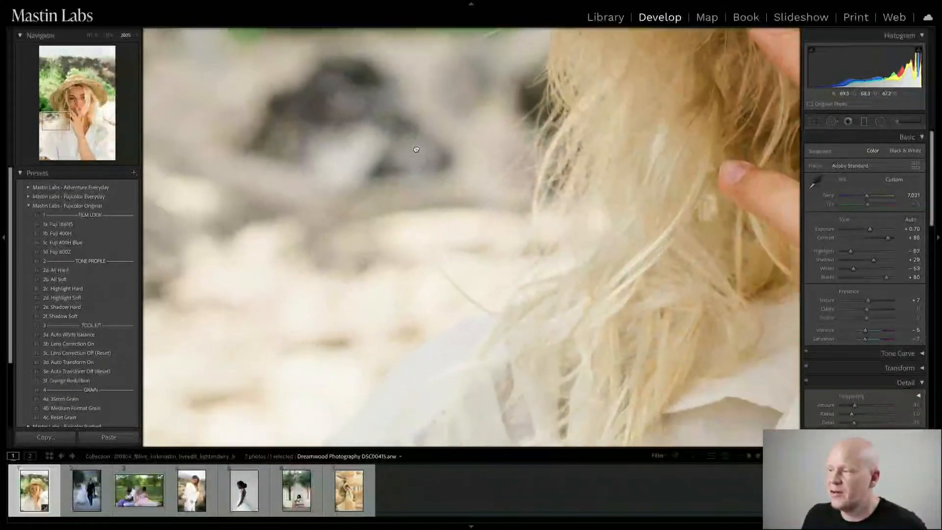
drag(416, 149, 417, 125)
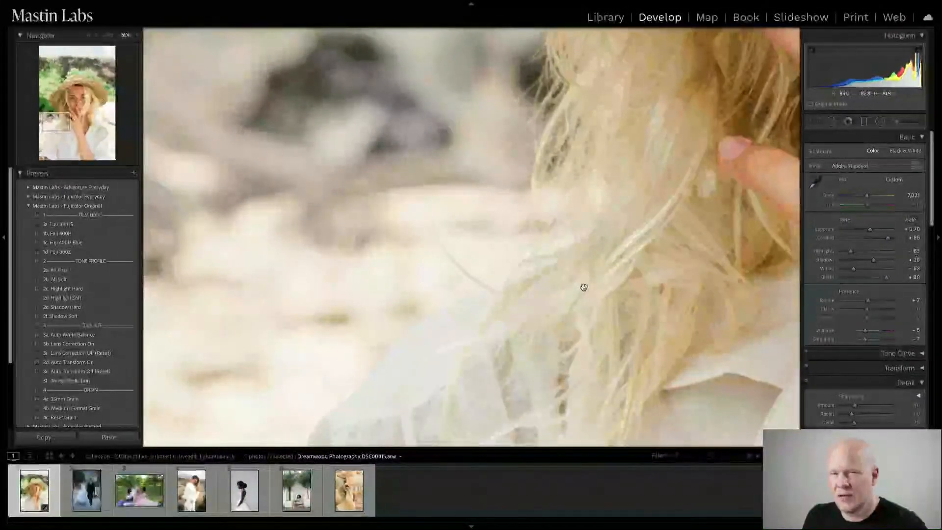
click(578, 247)
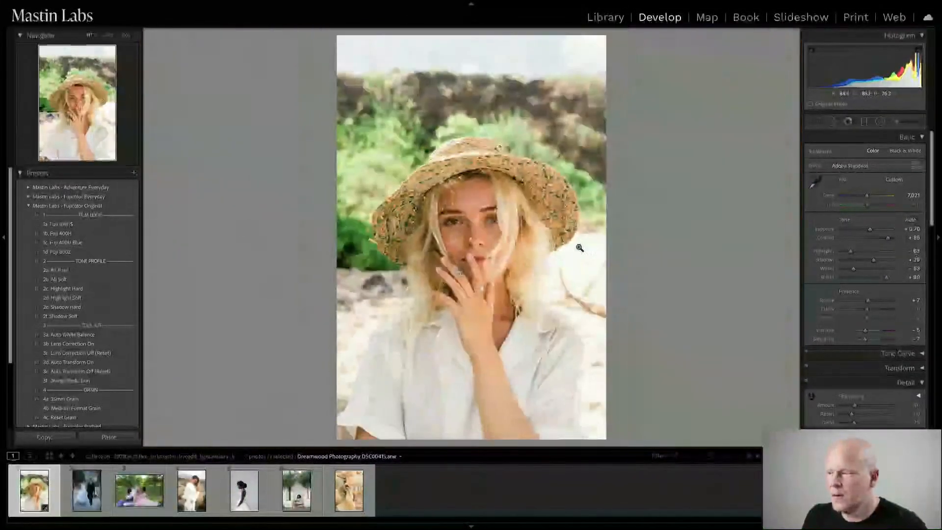
Step: Examine the skin tones of the face and hand and the white shirt collar at 200% zoom, and return to the full view
click(470, 216)
drag(477, 199, 486, 89)
drag(484, 217, 488, 166)
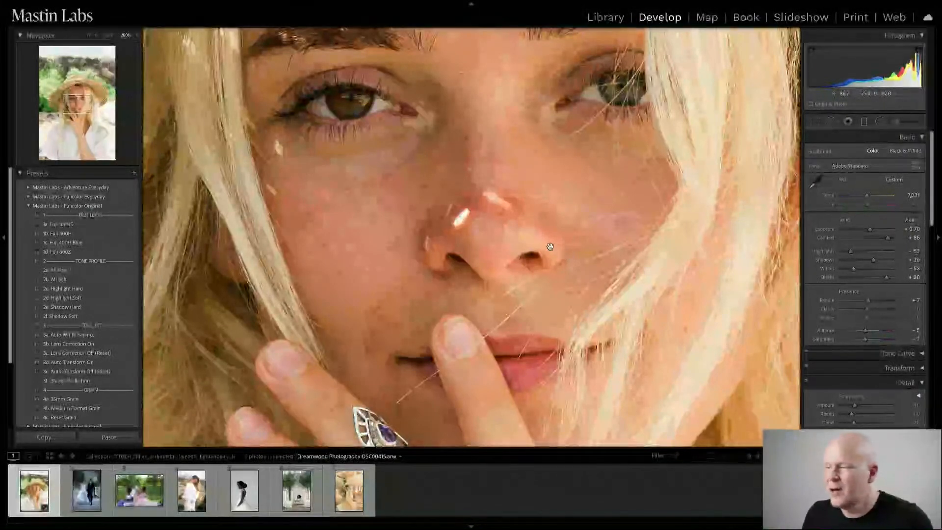
drag(367, 301, 521, 116)
drag(426, 257, 494, 91)
drag(478, 340, 479, 232)
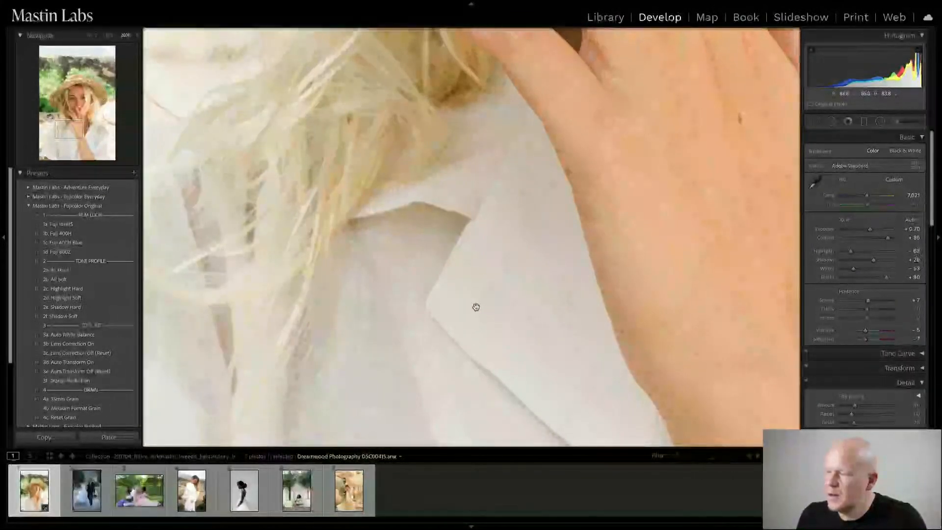
drag(475, 308, 476, 246)
click(462, 276)
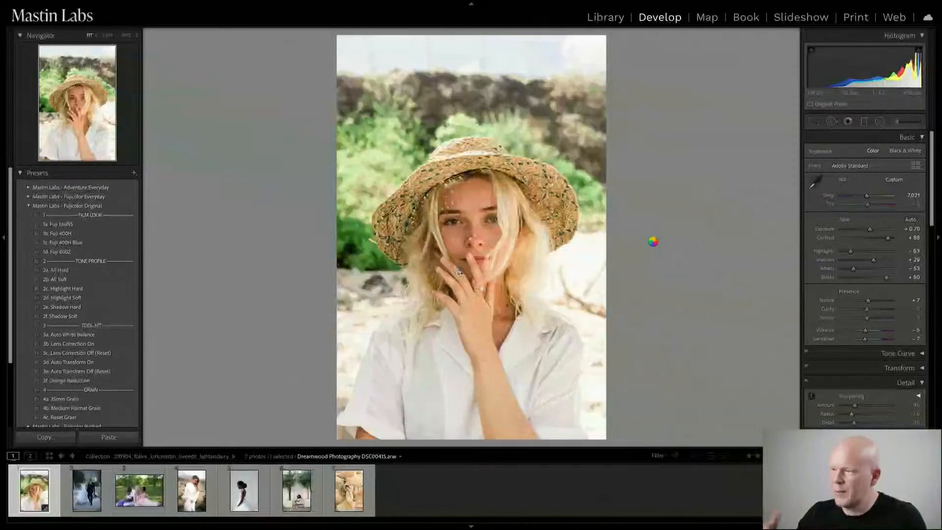
Step: Compare the edited portrait in the before/after view and against its reset original, and restore the edit
key(y)
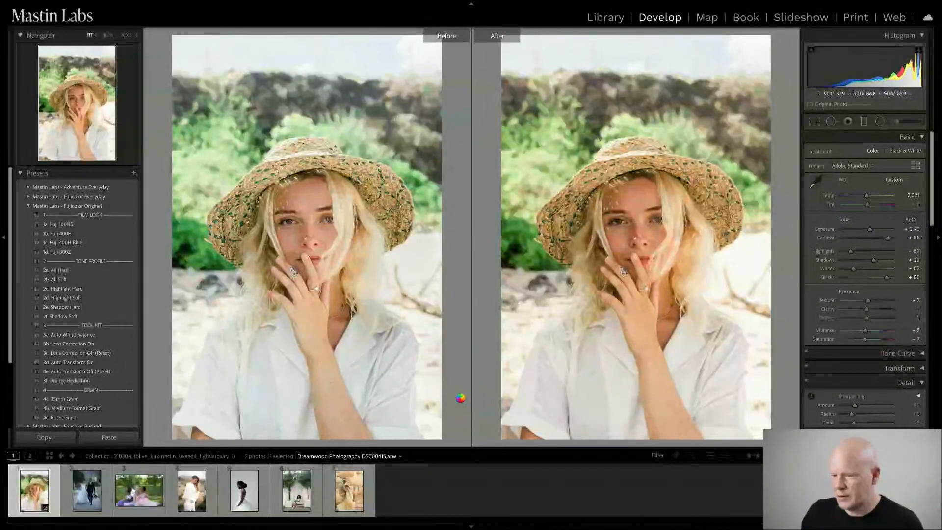
key(y)
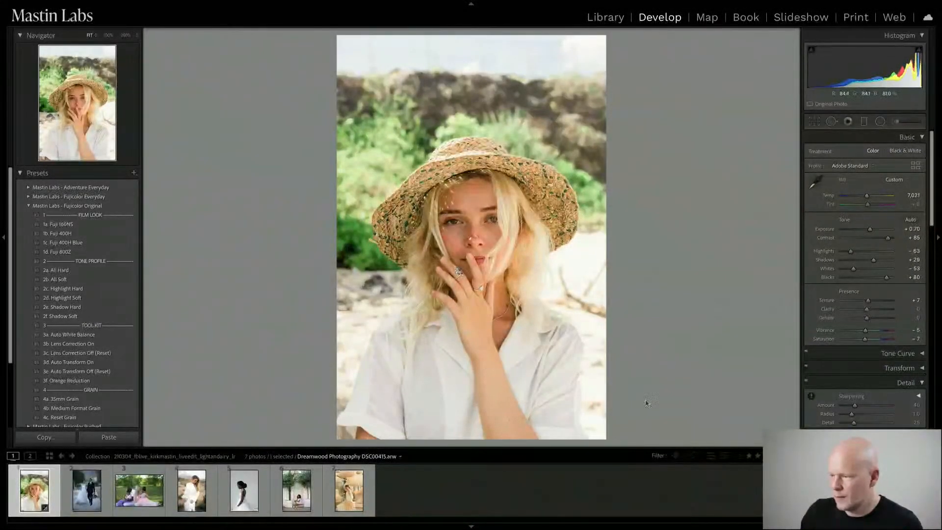
key(ctrl+shift+r)
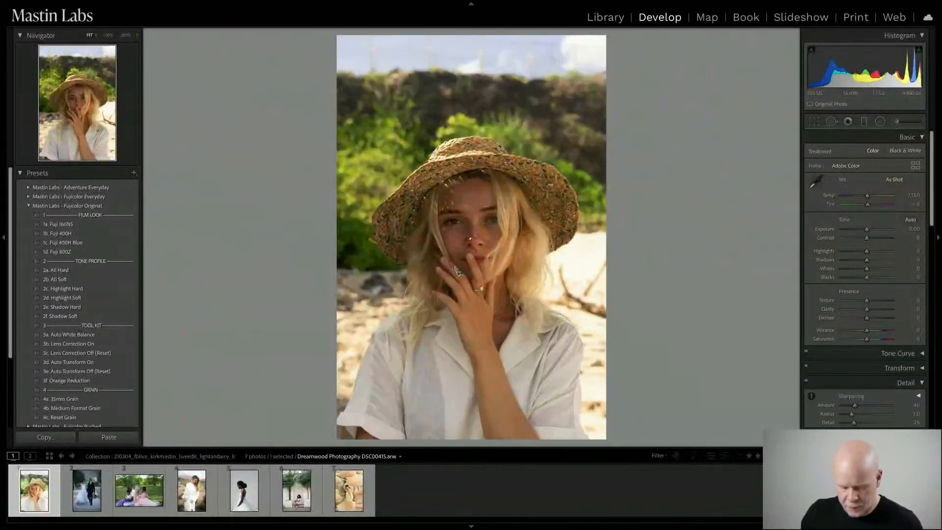
key(ctrl+z)
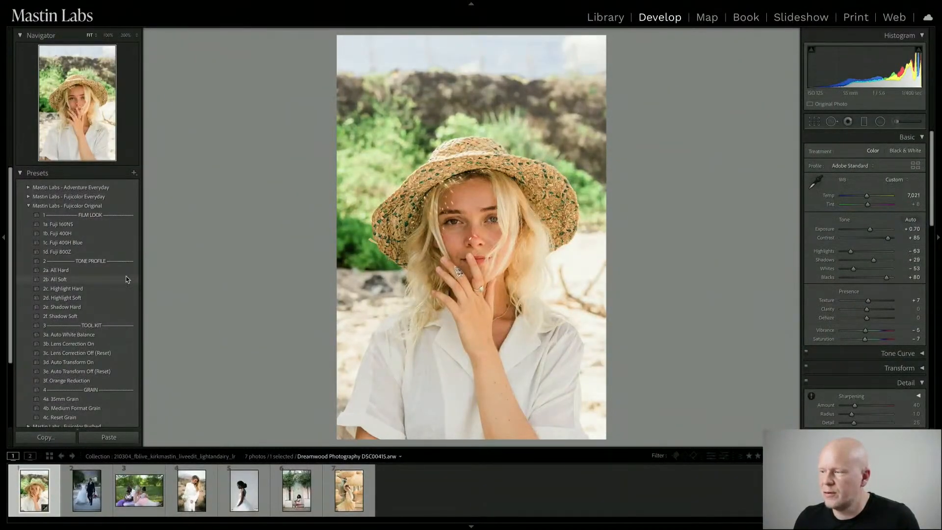
Step: Apply the 2b. All Soft tone profile with exposure at +0.95, and check the edit against the reset original before restoring it
click(63, 279)
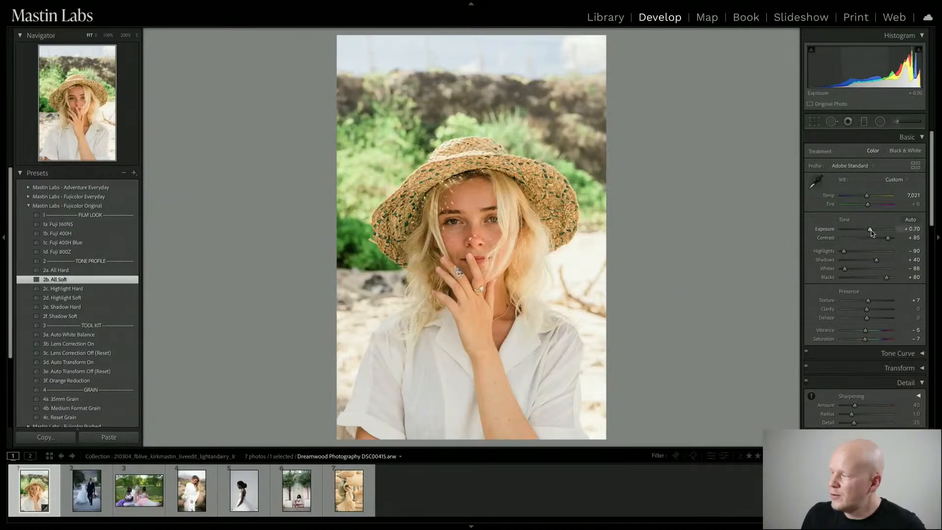
drag(870, 231, 872, 230)
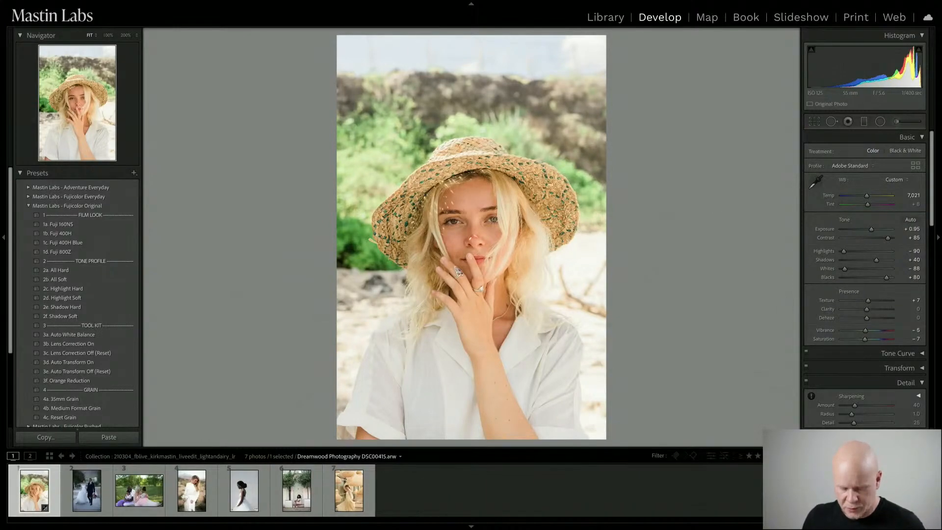
key(ctrl+shift+r)
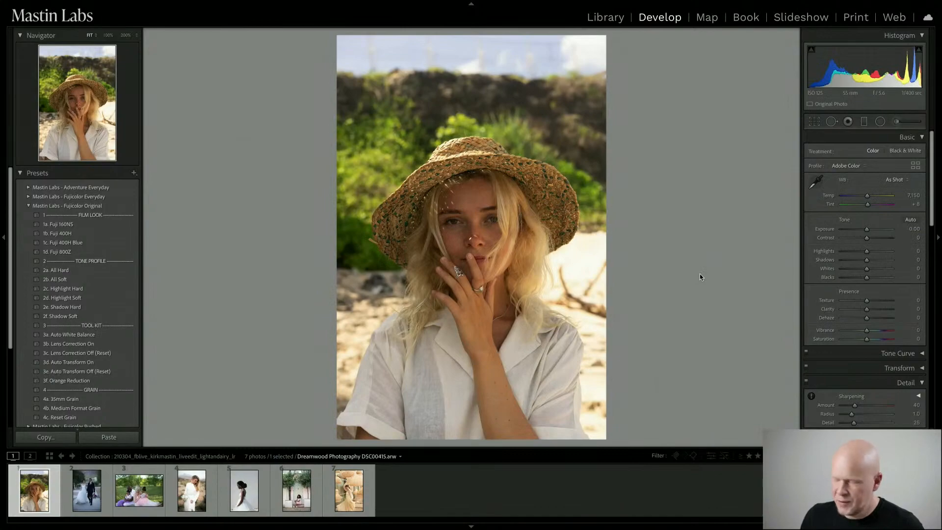
key(ctrl+z)
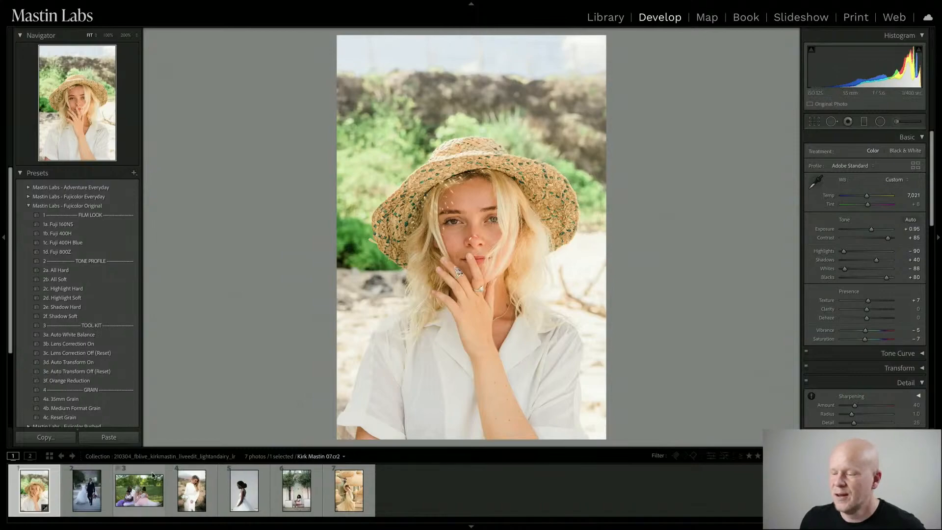
Step: Develop the walking bride and groom photo with the 1b. Fuji 400H look, exposure +0.85 and temperature 9,153
click(87, 490)
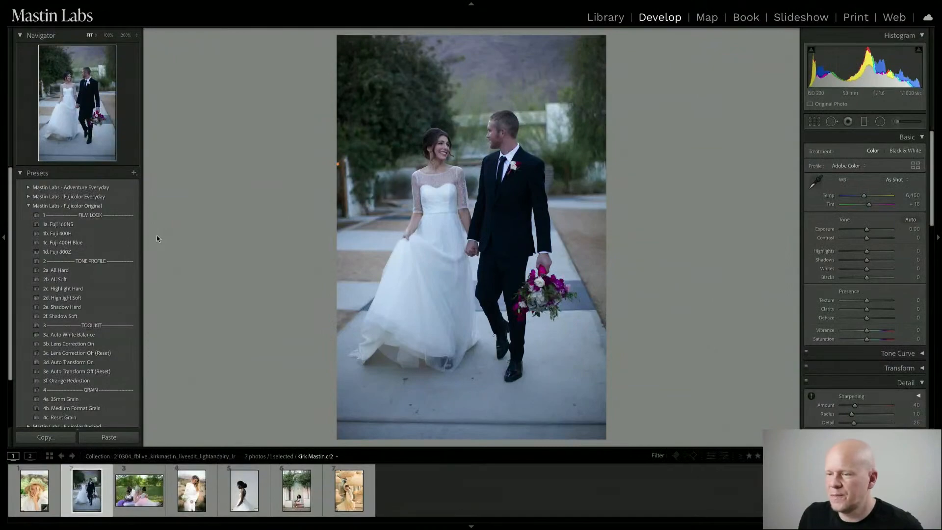
click(110, 234)
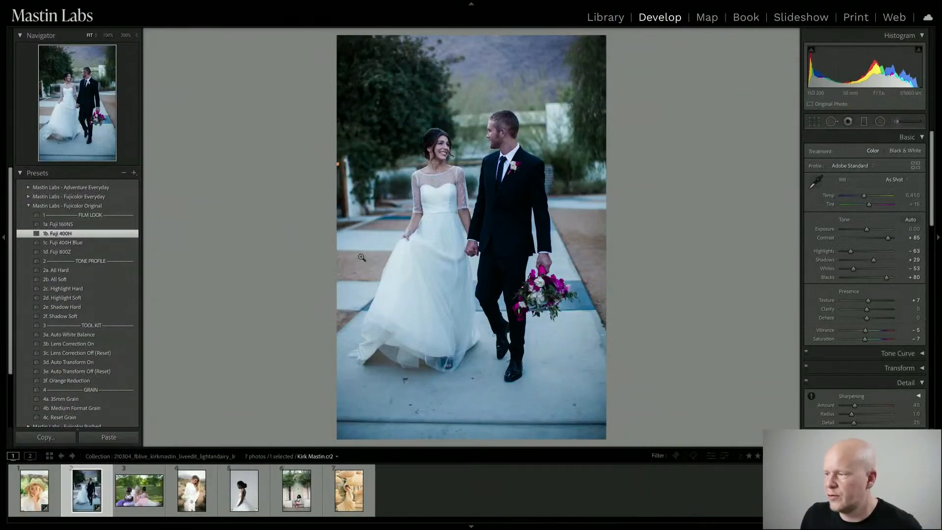
drag(867, 229, 871, 228)
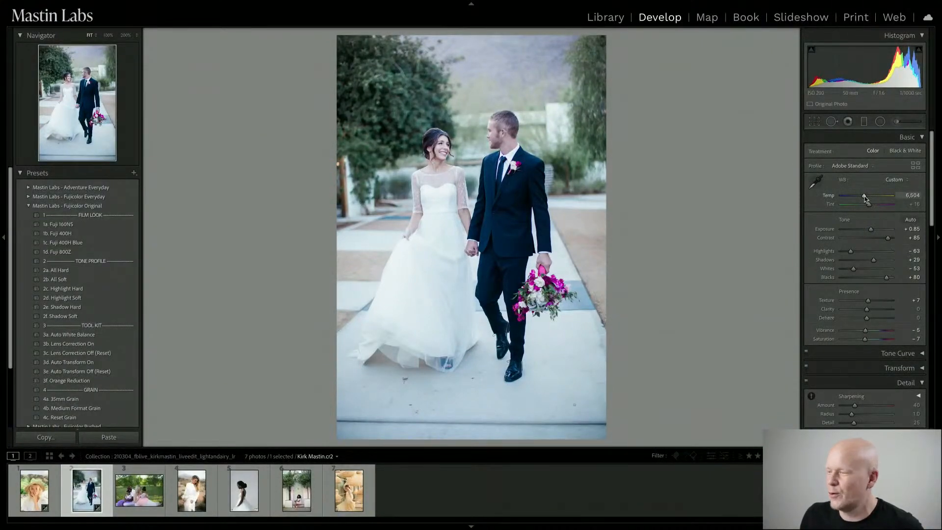
drag(865, 198, 874, 196)
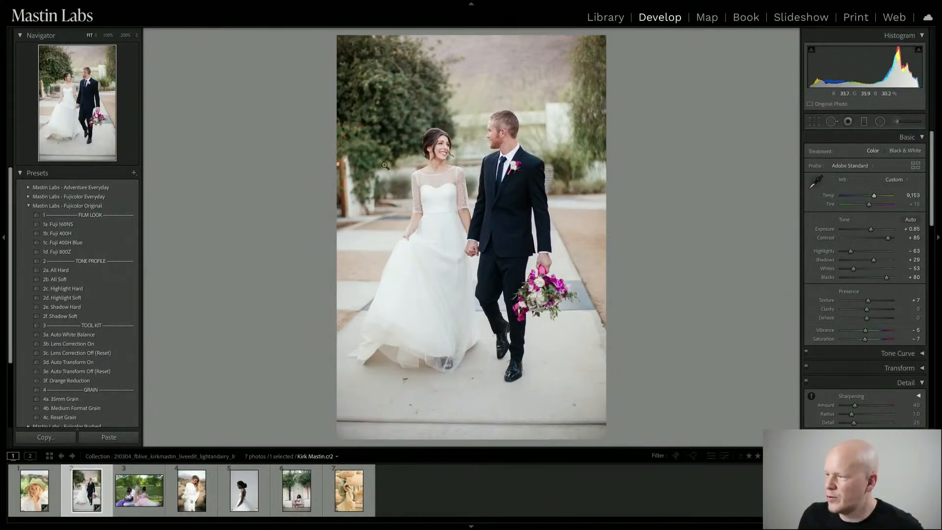
Step: Examine the groom's dark suit, the bride's lace top and her white dress at 200% zoom to judge the white balance
drag(526, 196, 479, 179)
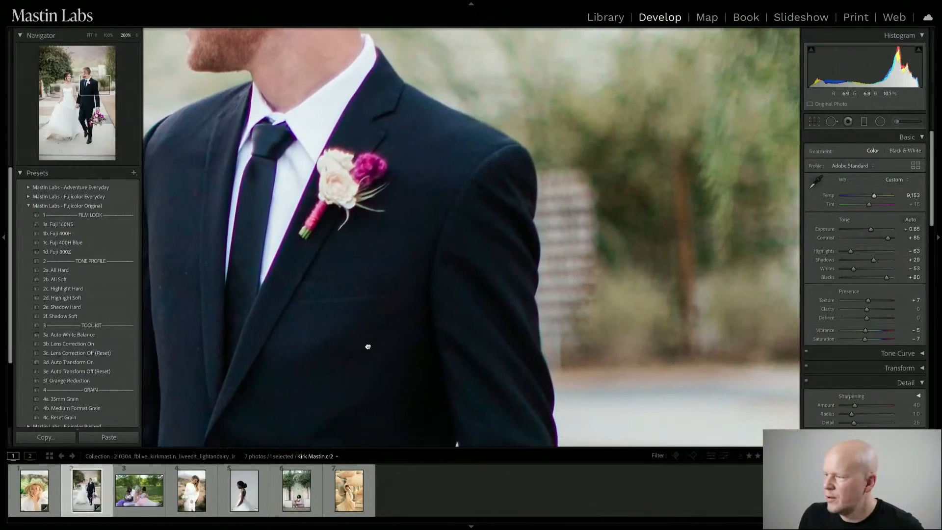
drag(368, 347, 596, 269)
drag(313, 235, 322, 343)
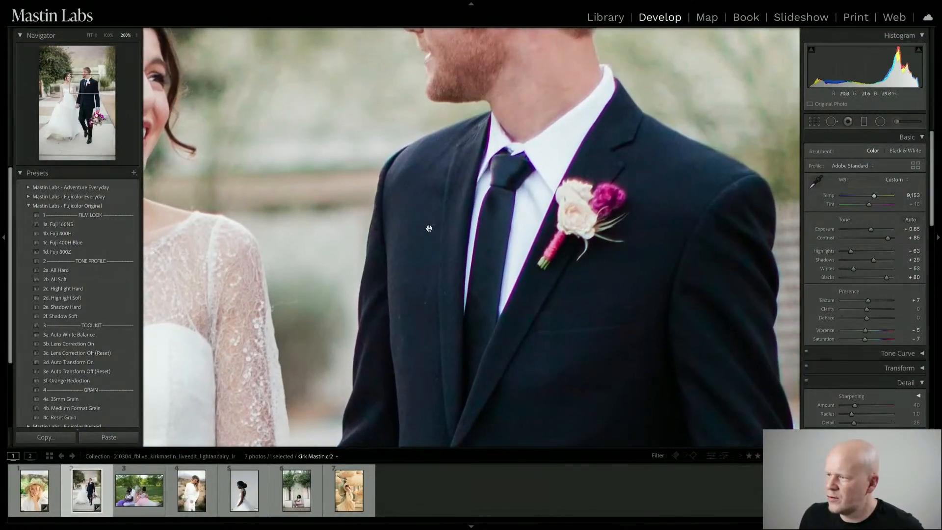
drag(423, 214, 563, 210)
drag(296, 103, 481, 177)
drag(295, 262, 497, 120)
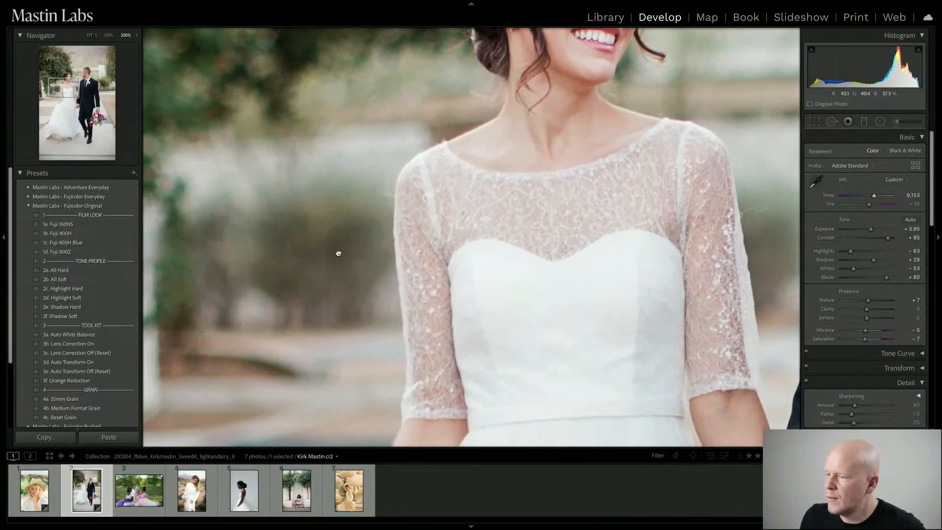
drag(339, 254, 367, 127)
drag(271, 343, 368, 181)
drag(286, 325, 337, 200)
drag(298, 358, 368, 186)
drag(377, 284, 318, 353)
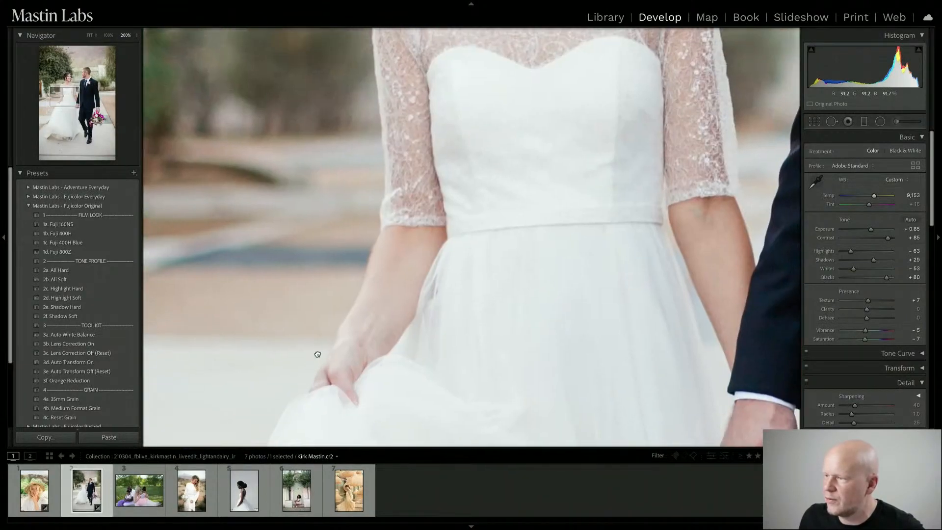
Step: Set the bride and groom photo's tint to +5, judging it on the groom's dark suit at 200% zoom
drag(515, 203, 447, 357)
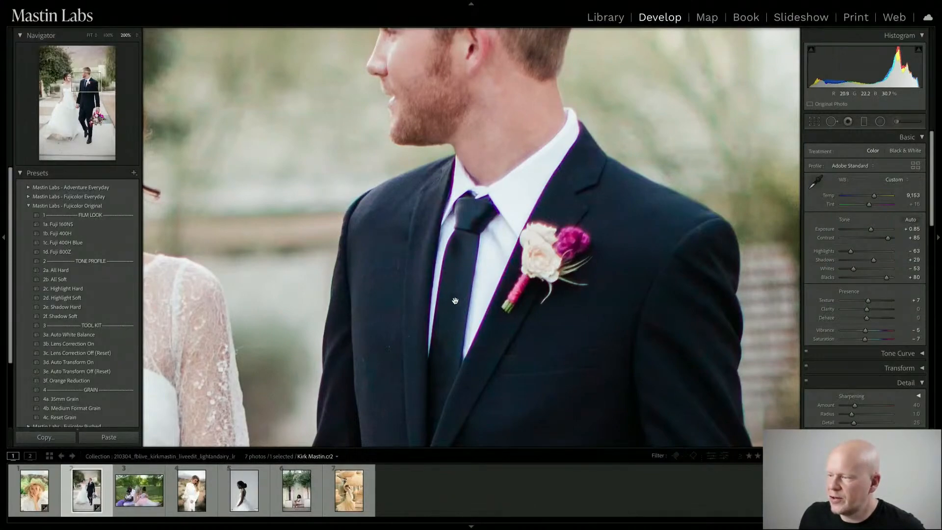
drag(466, 300, 488, 287)
drag(508, 228, 548, 317)
scroll(478, 305, down, 4)
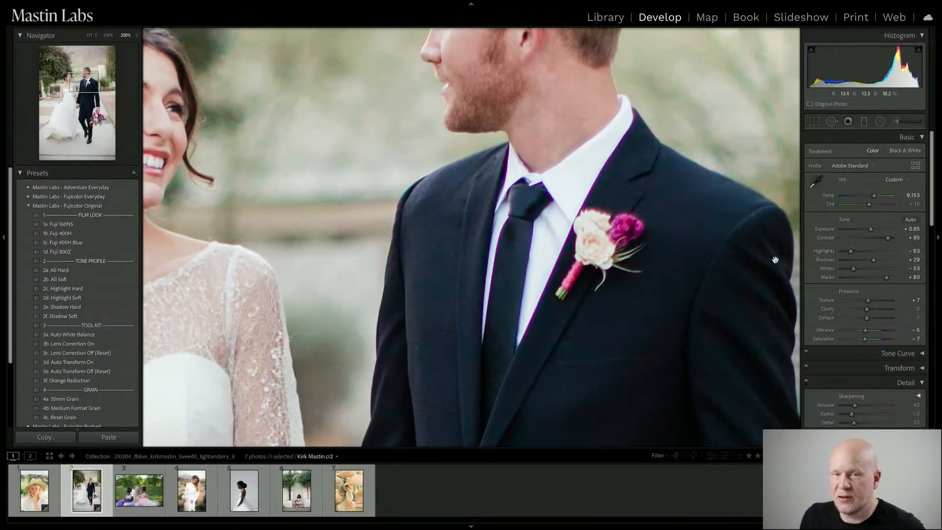
drag(868, 206, 867, 205)
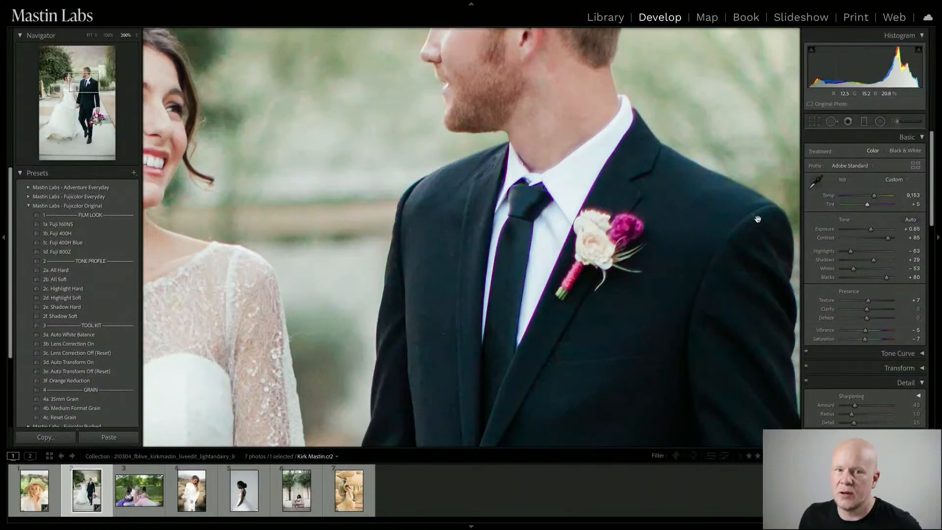
click(512, 241)
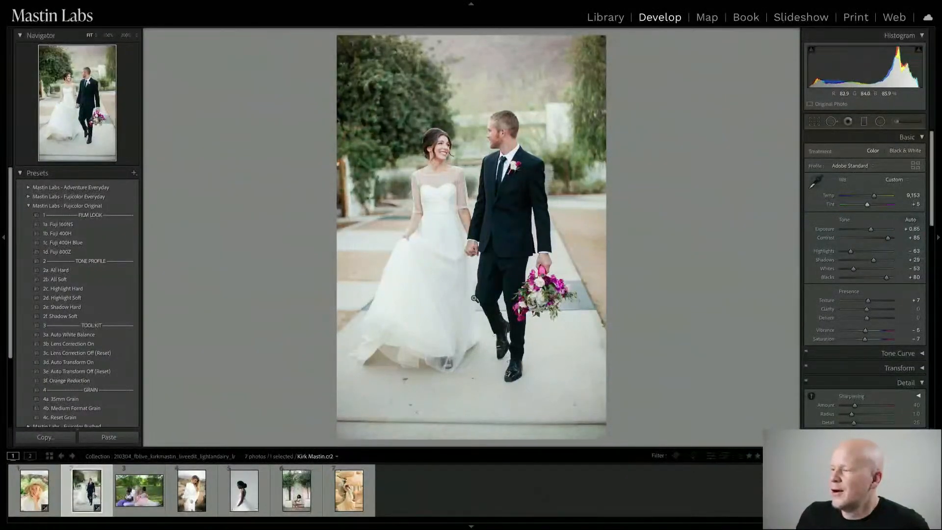
Step: Compare the couple photo with its original in the before/after view, and apply the 2b. All Soft tone profile
key(y)
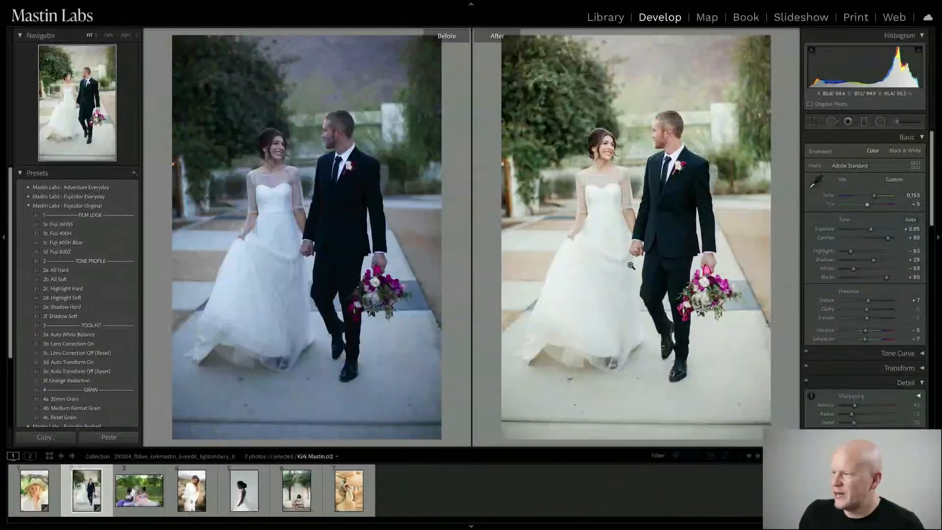
key(y)
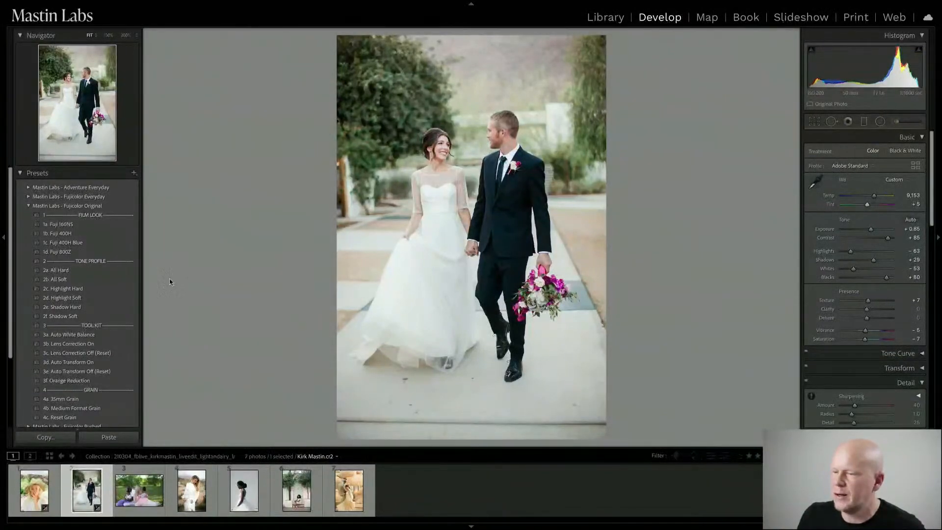
click(122, 279)
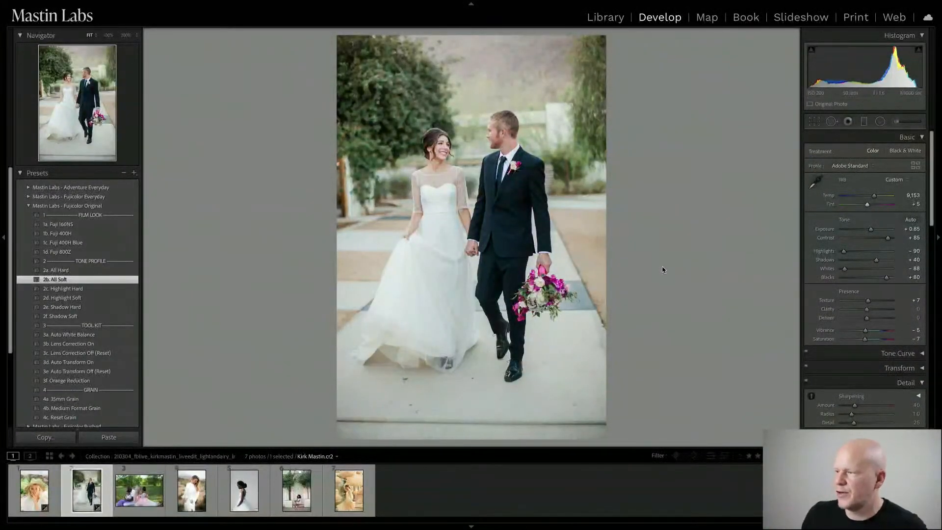
Step: Heal the dark spots on the pavement around the couple's feet with the Spot Removal tool
click(831, 122)
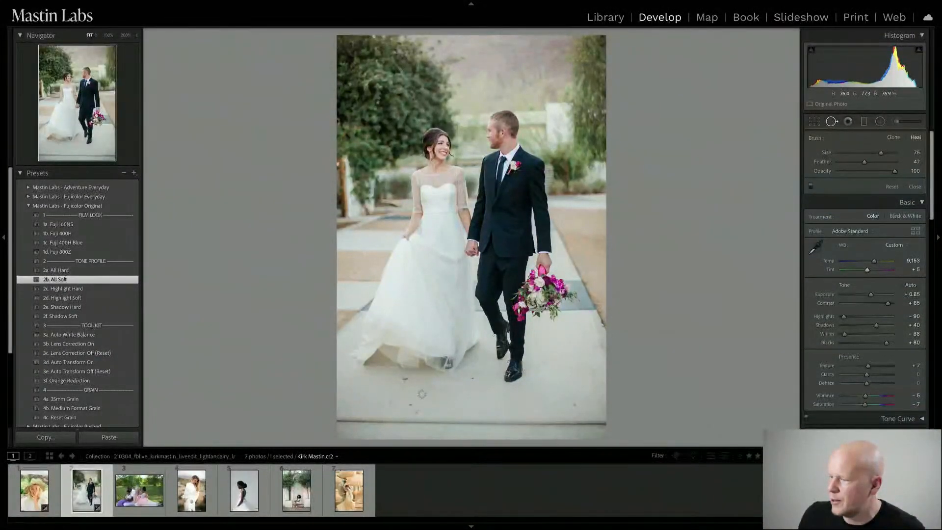
click(405, 379)
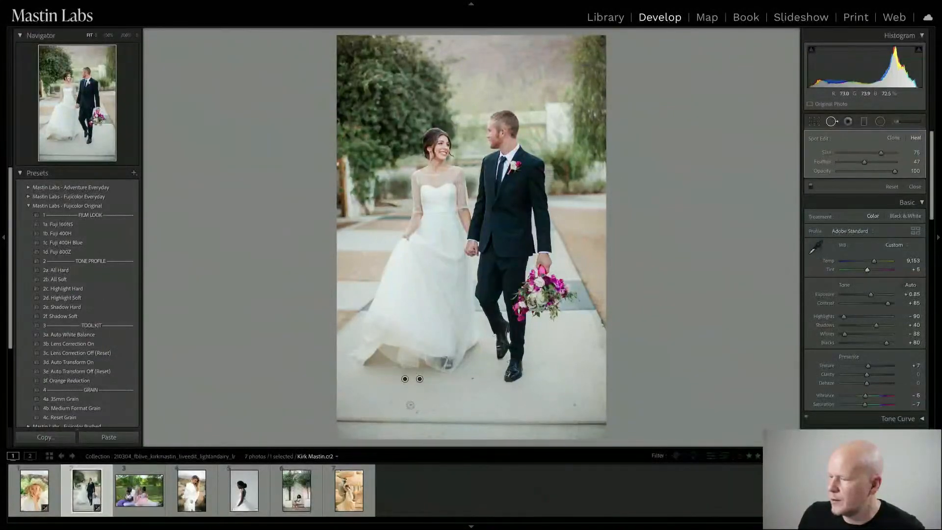
click(417, 412)
click(472, 378)
click(574, 405)
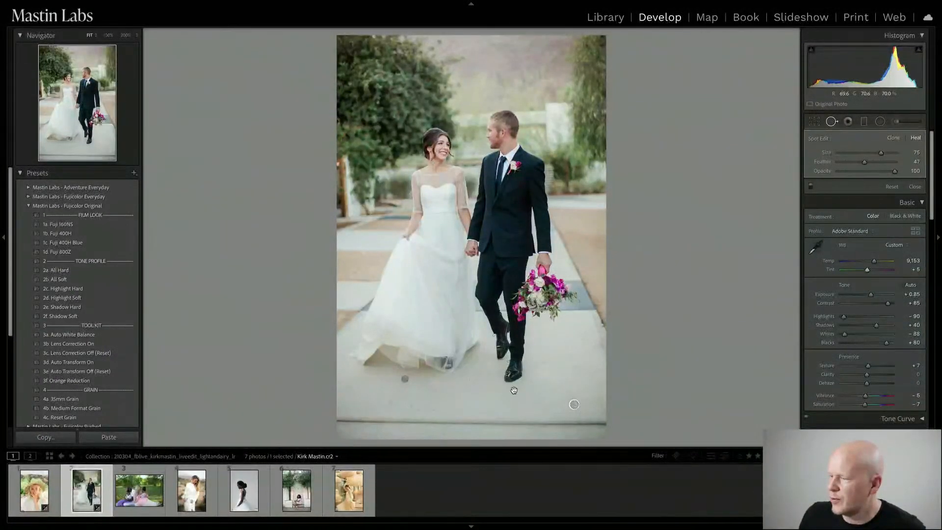
click(480, 372)
click(430, 400)
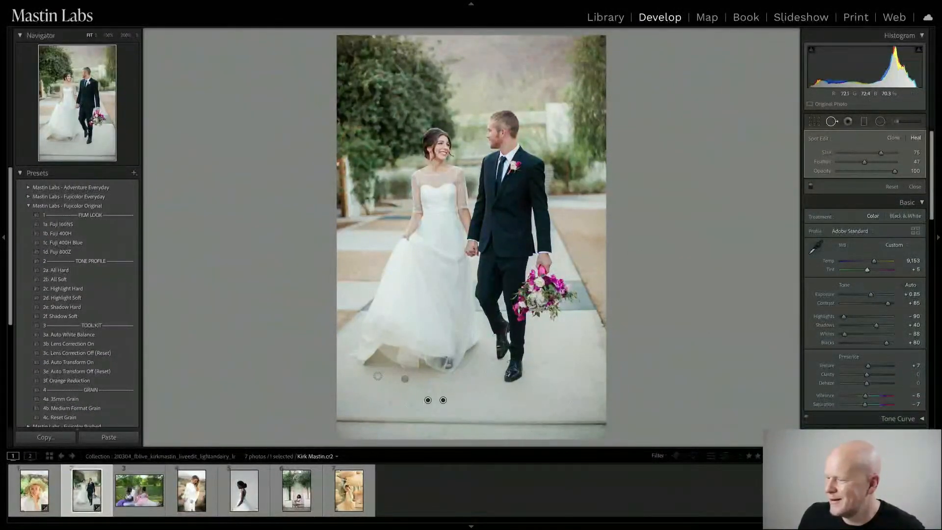
click(417, 414)
drag(428, 400, 423, 395)
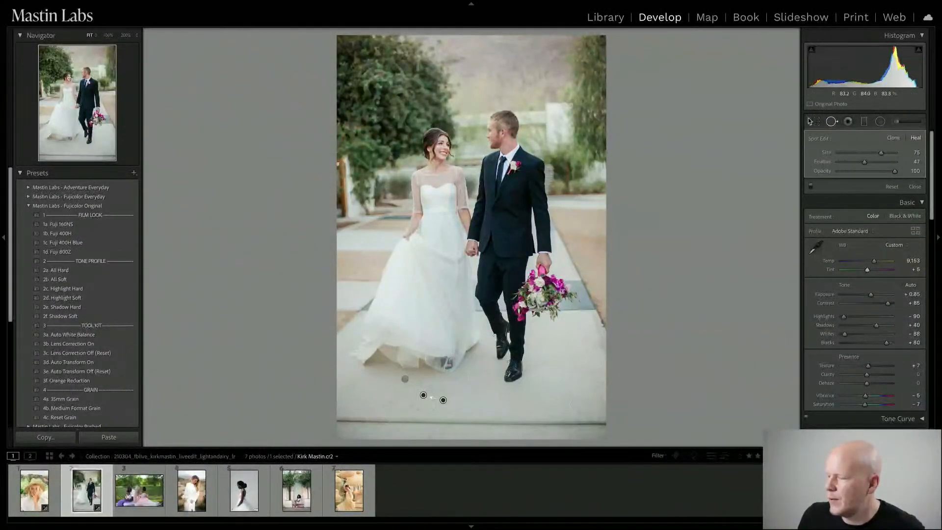
click(832, 122)
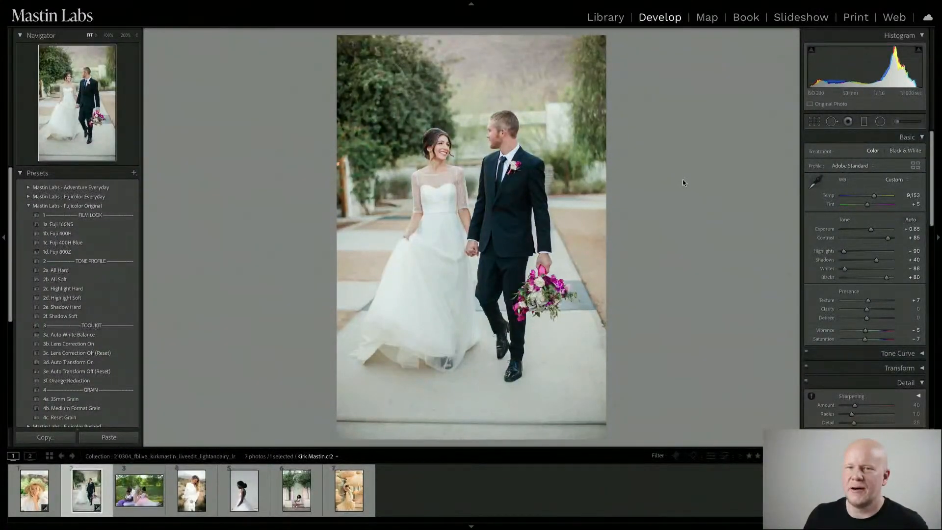
Step: Apply the 3b. Lens Correction On preset and crop the couple photo to a 4 x 3 aspect ratio
click(135, 345)
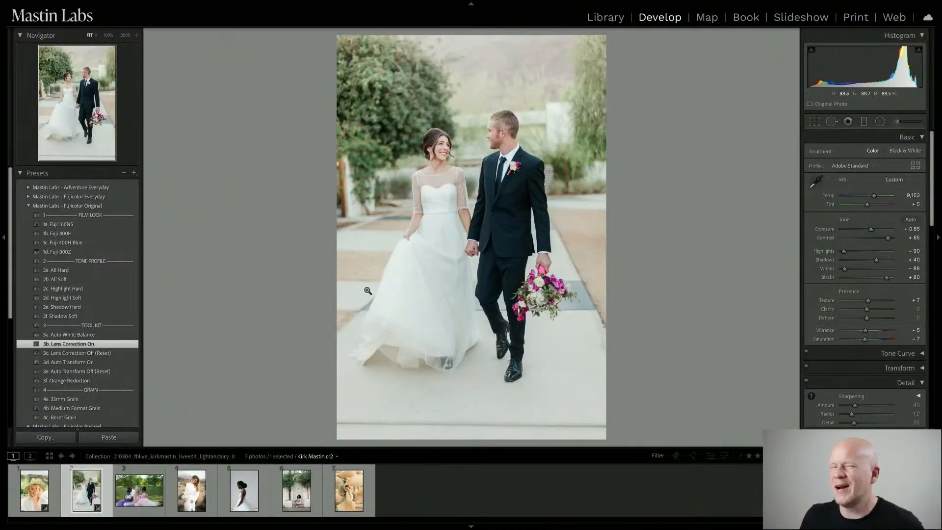
click(813, 122)
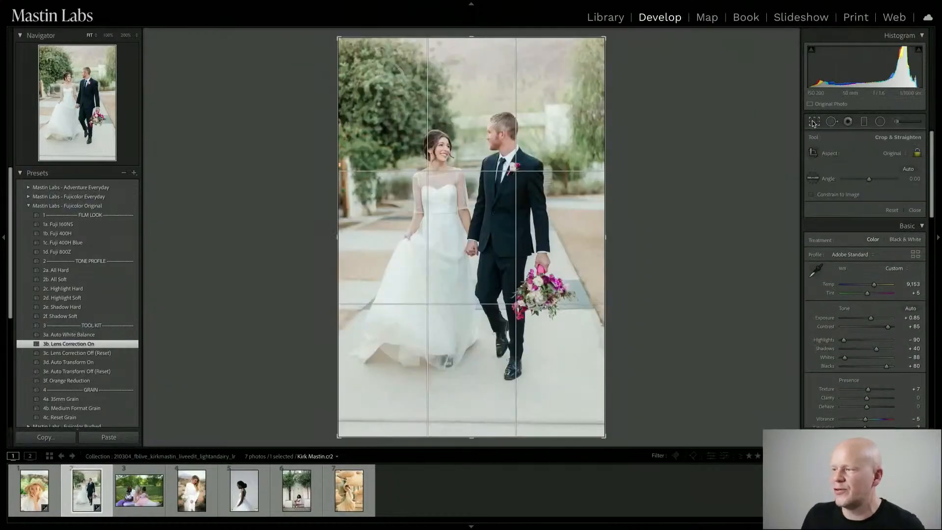
click(847, 155)
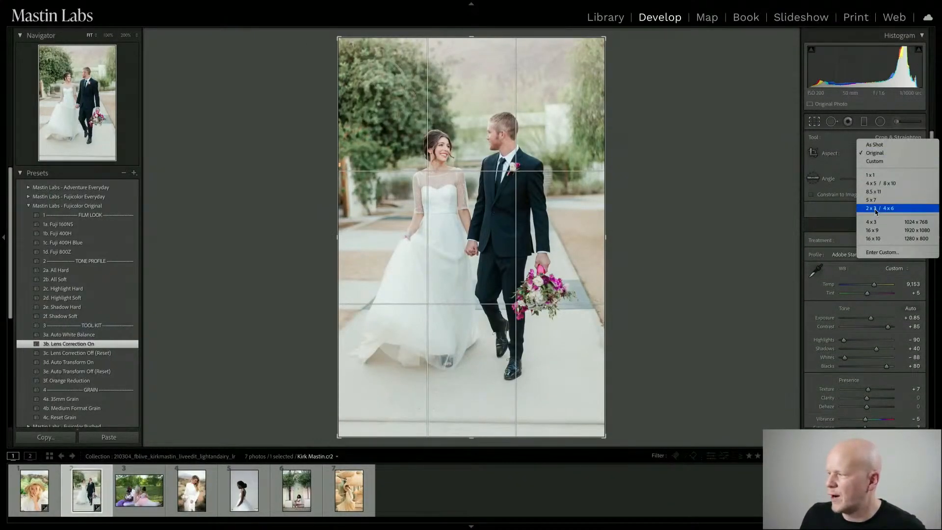
click(873, 225)
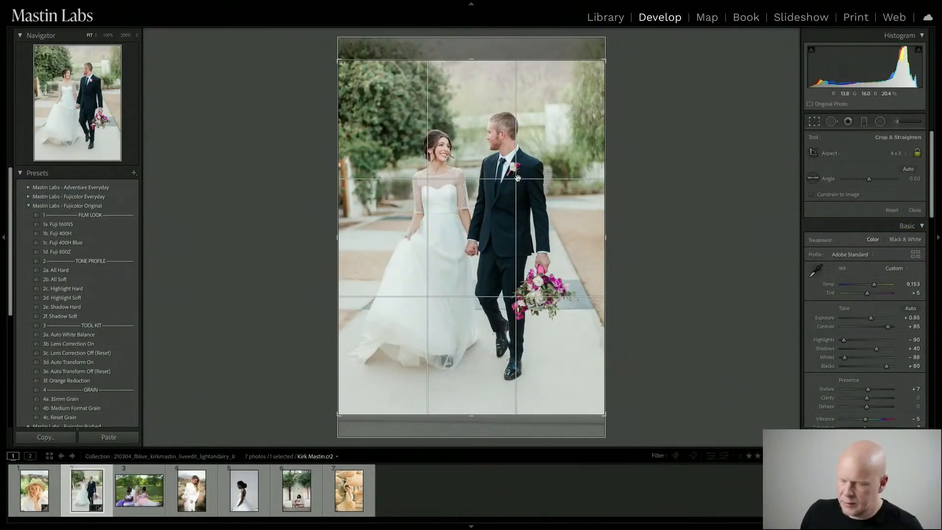
key(Return)
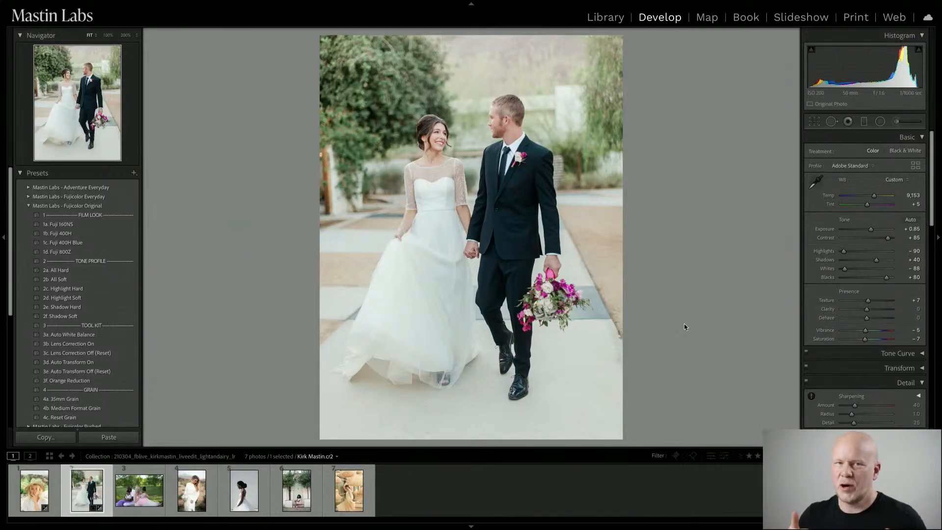
Step: Create a virtual copy of the couple photo with the 1d. Fuji 800Z look and 2b. All Soft profile, comparing the look with the Fuji 400H version
right_click(89, 489)
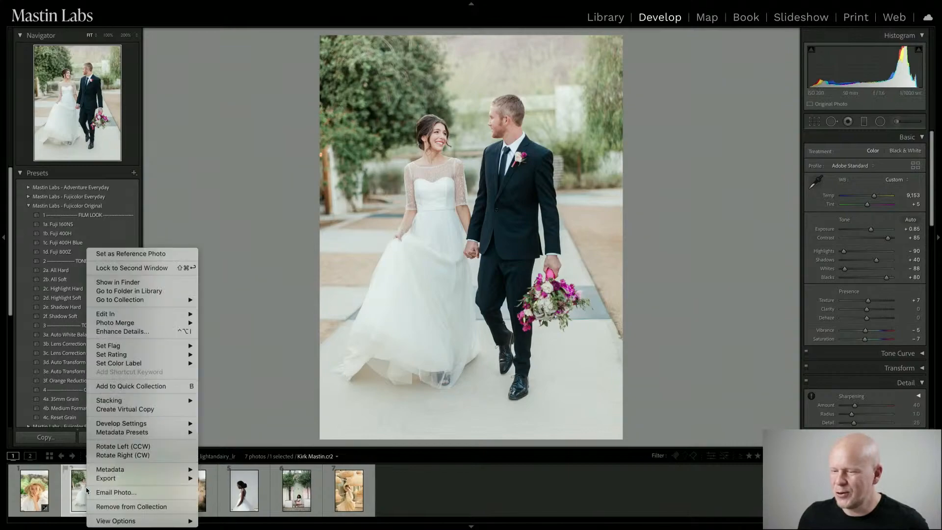
click(144, 410)
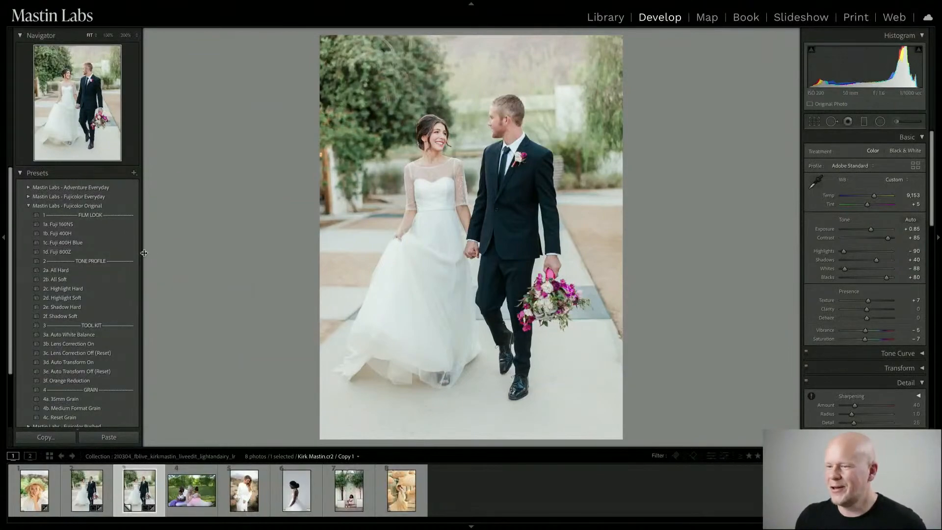
click(109, 252)
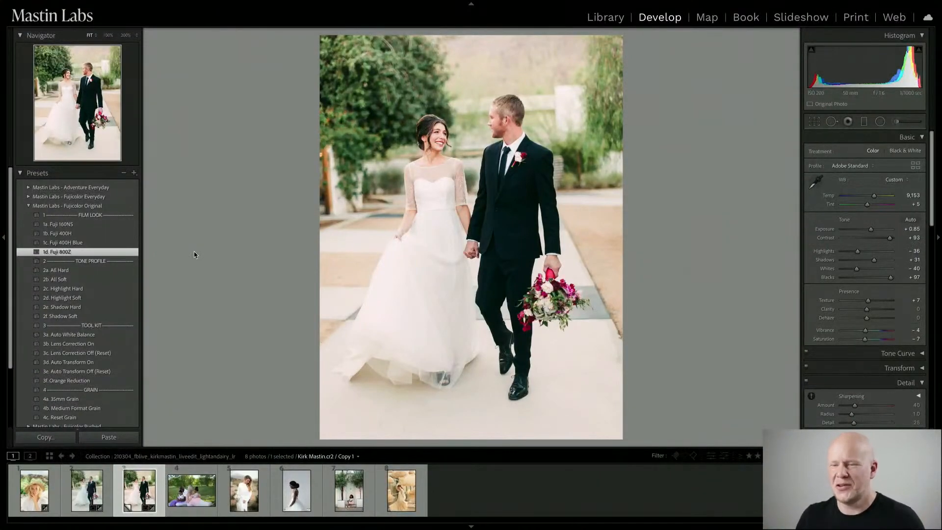
key(Left)
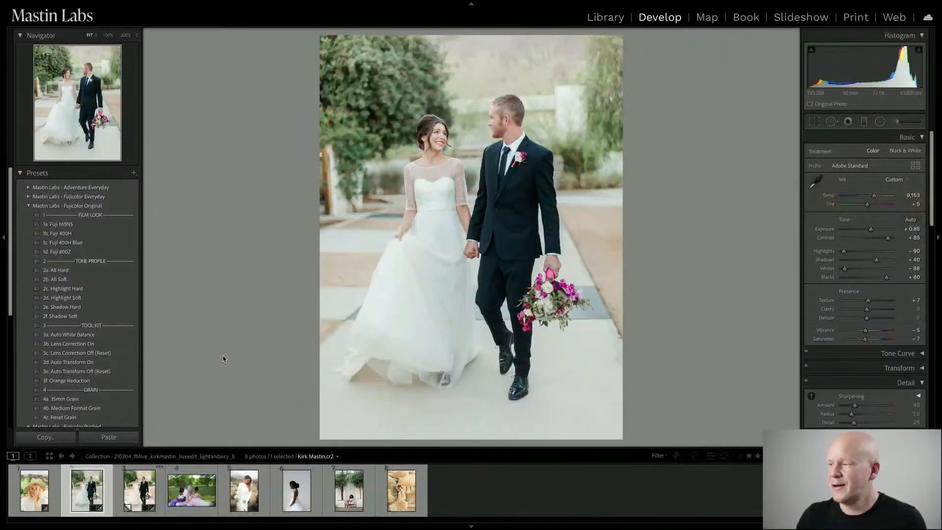
key(Right)
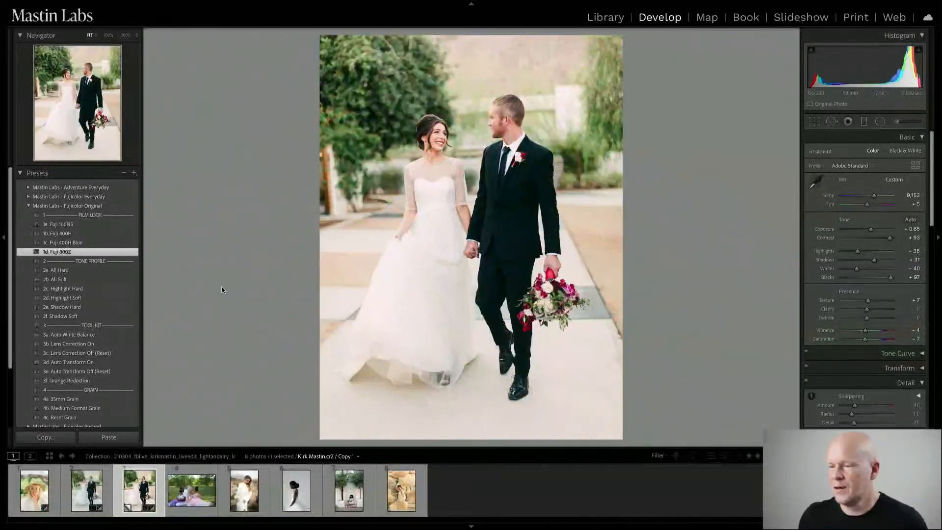
click(132, 279)
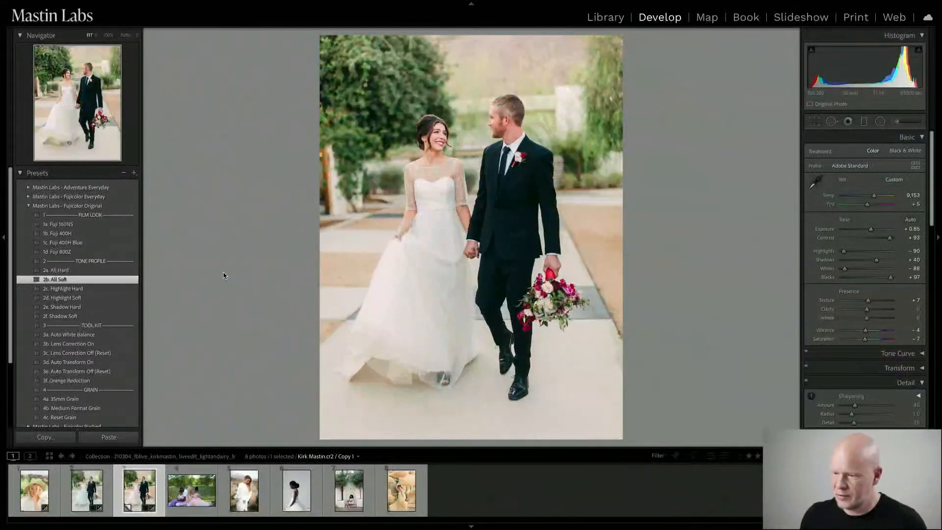
Step: Create another virtual copy and develop it with 1a. Fuji 160NS, exposure +0.35, tint +18 and temperature 10,843
right_click(144, 497)
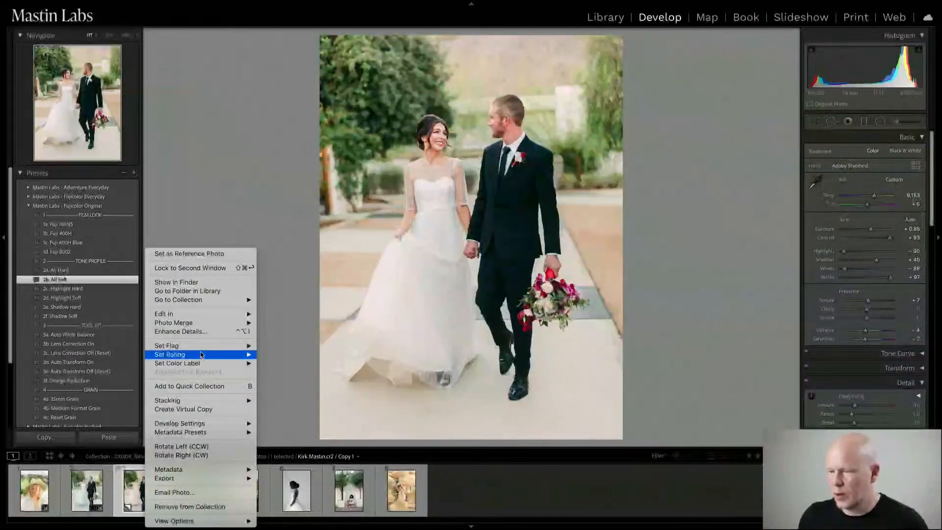
click(201, 409)
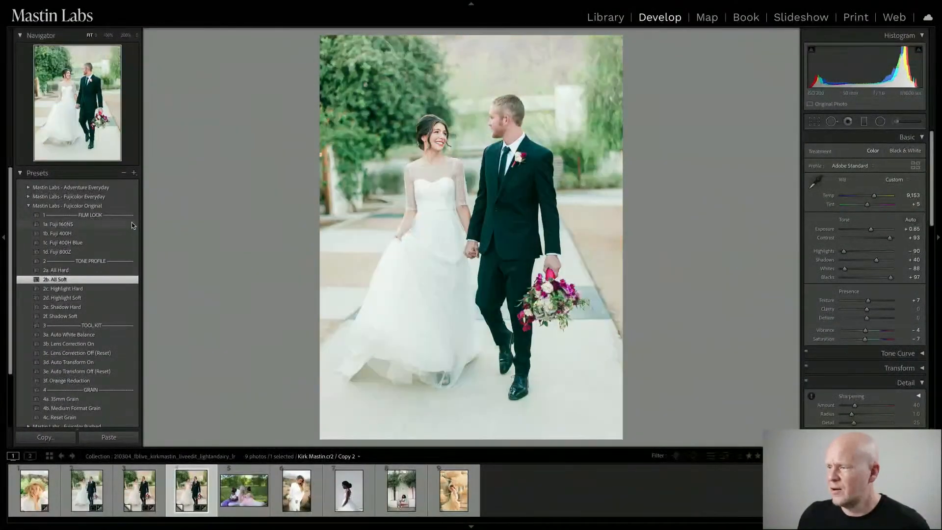
click(131, 223)
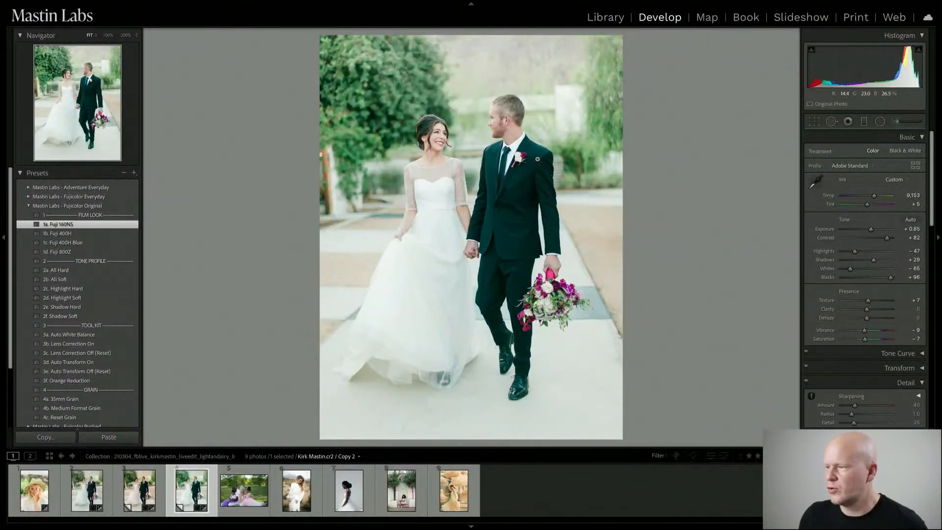
drag(872, 232, 869, 232)
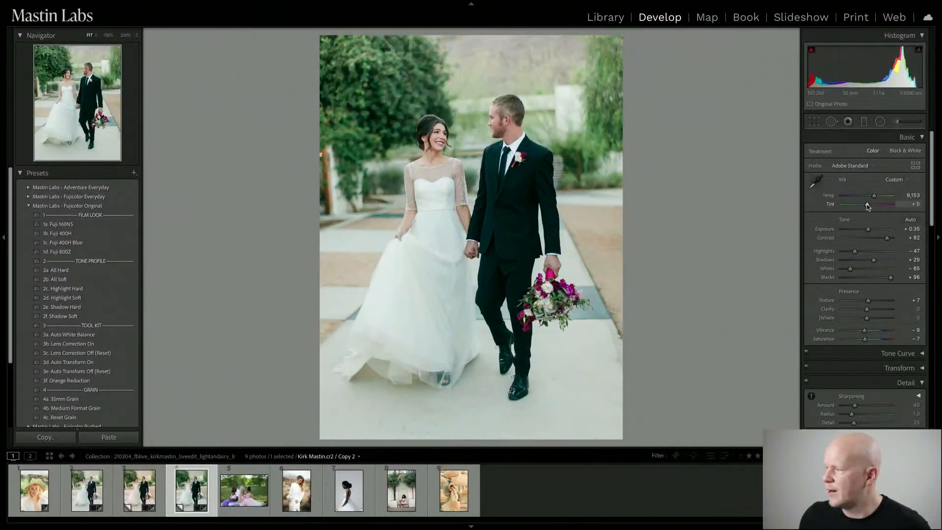
drag(868, 206, 869, 206)
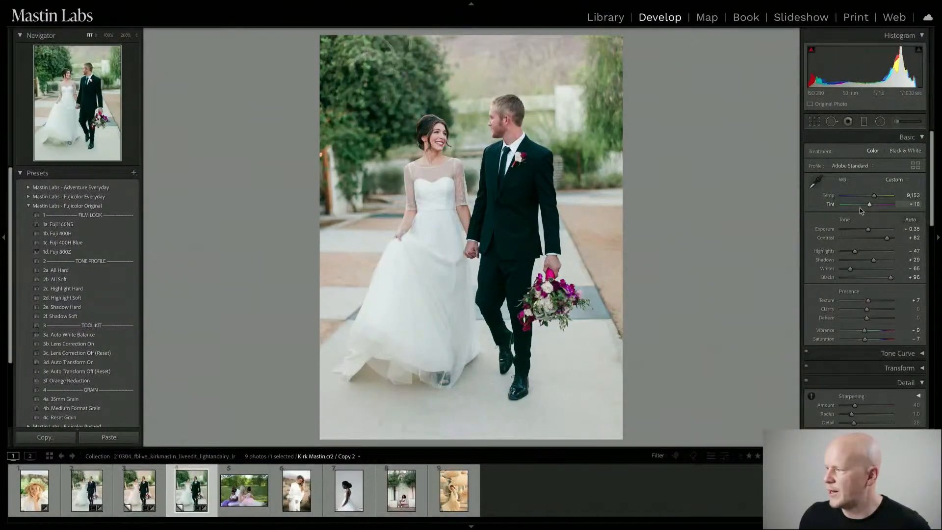
drag(874, 196, 878, 197)
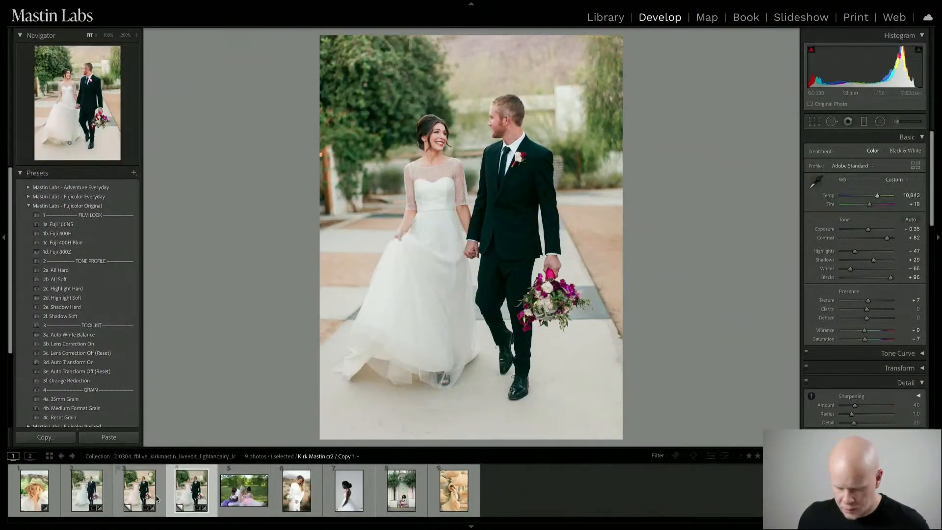
Step: Select the three versions of the couple photo and open them in Compare view
shift+click(88, 494)
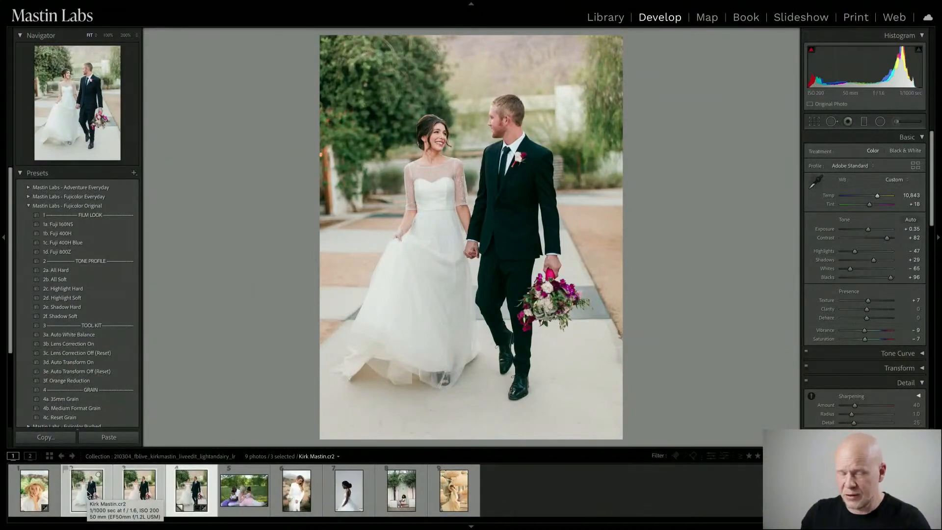
click(150, 497)
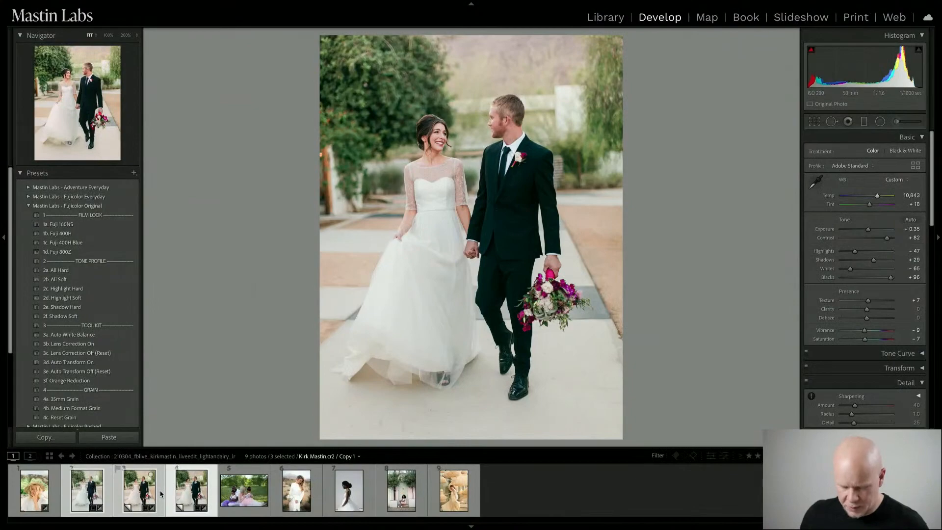
key(s)
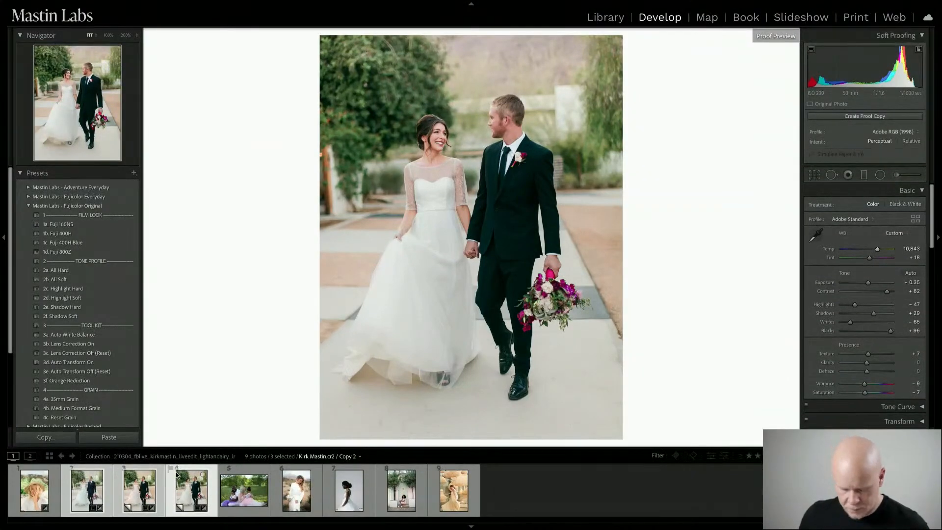
key(s)
key(c)
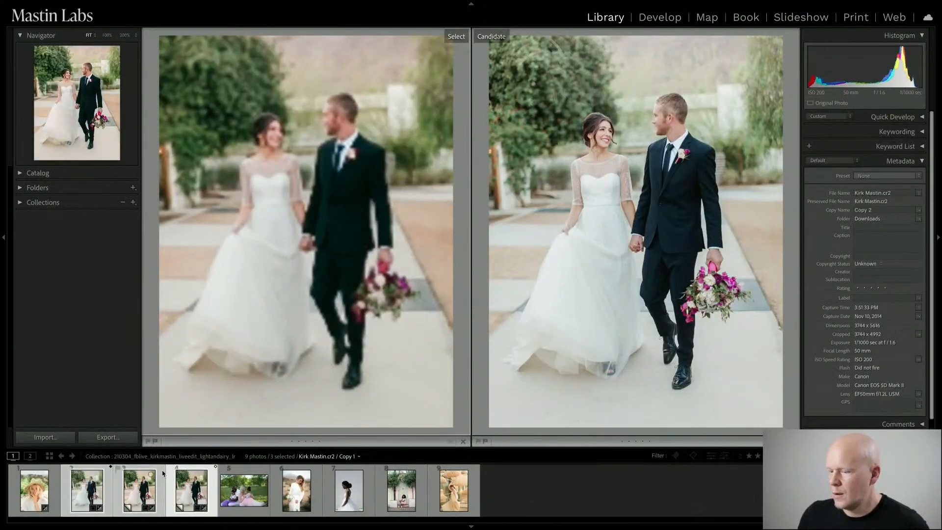
key(Right)
key(e)
Step: Survey the three couple photo versions side by side, excluding the family photo and hiding the side panels
key(n)
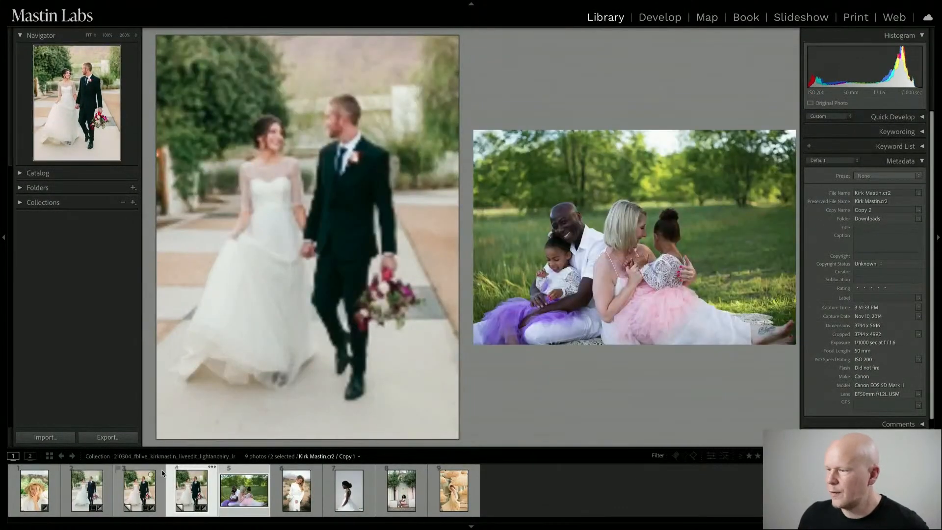
super+click(133, 496)
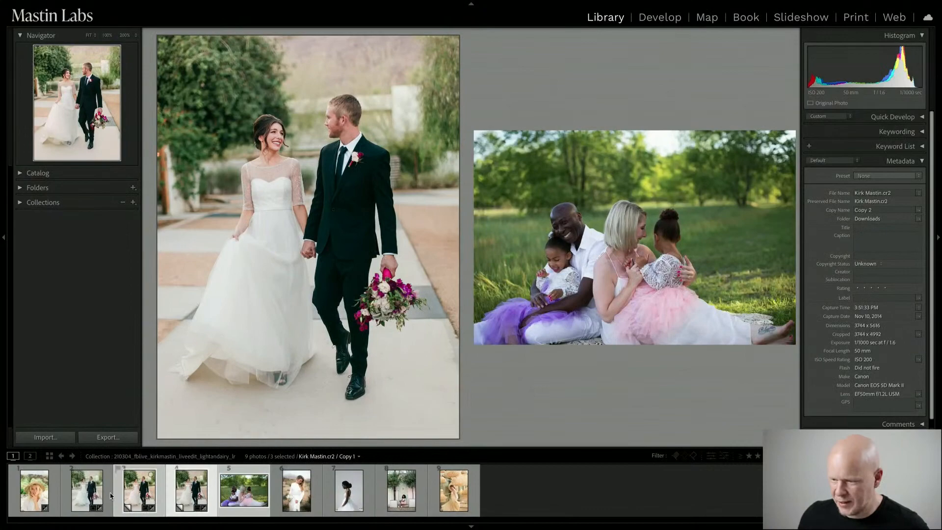
super+click(91, 492)
super+click(243, 497)
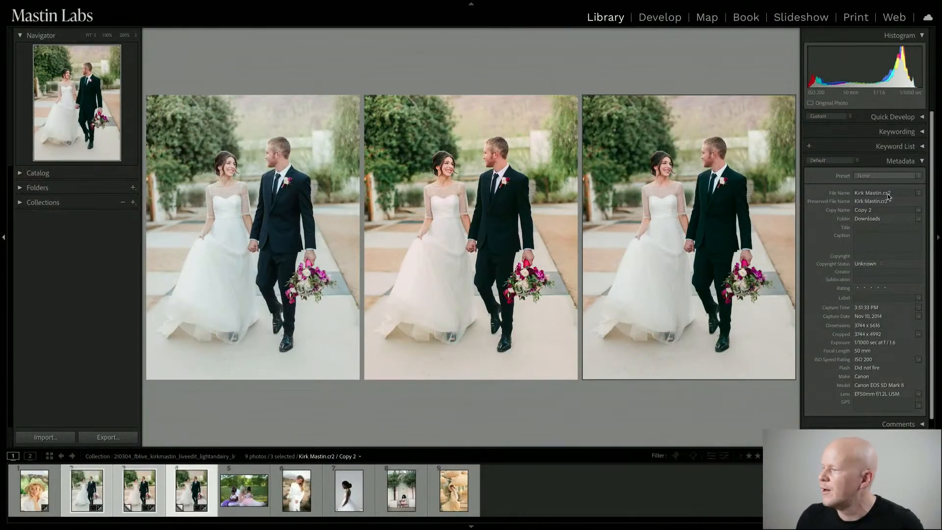
click(4, 240)
key(F8)
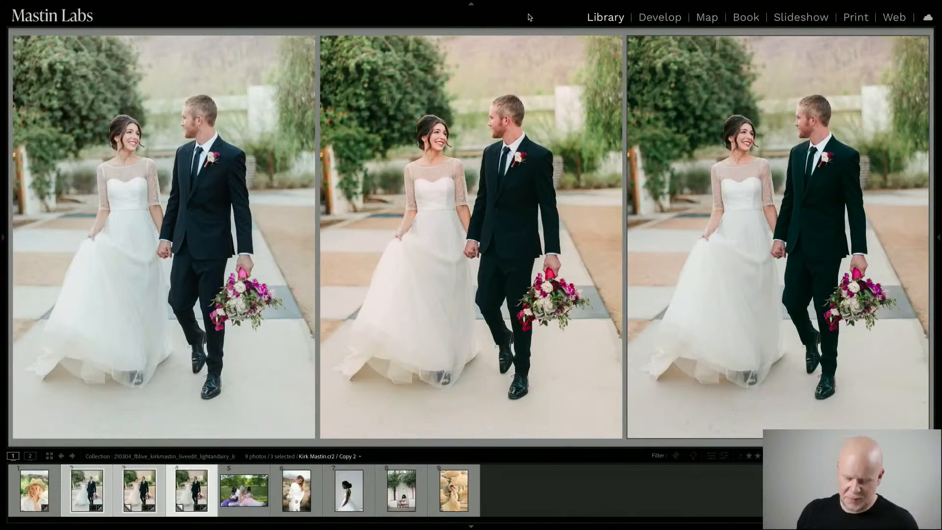
Step: Develop the family photo with the 1a. Fuji 160NS look, exposure +0.55 and temperature 7,288
key(d)
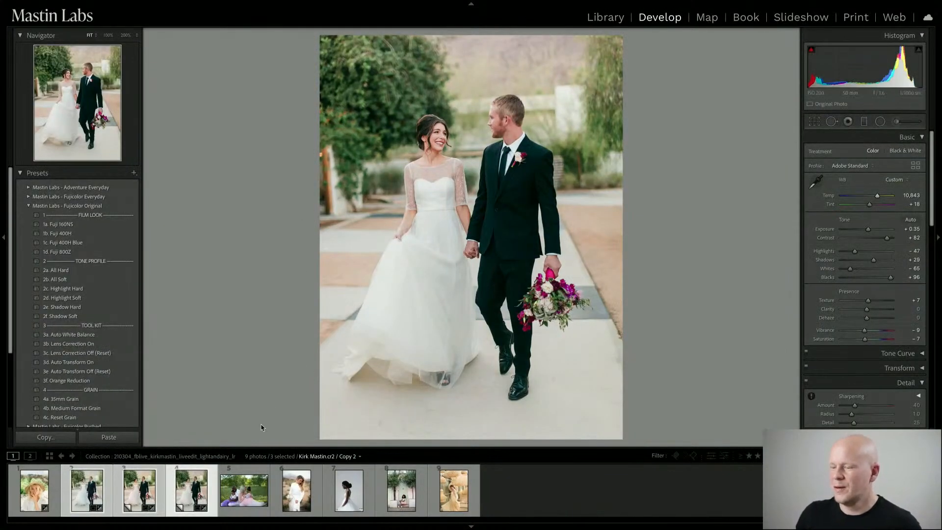
click(260, 482)
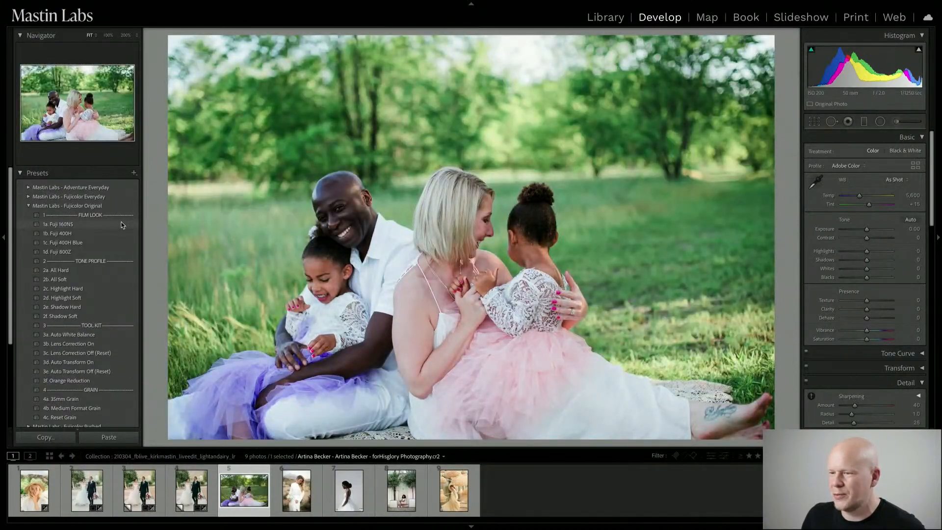
click(121, 222)
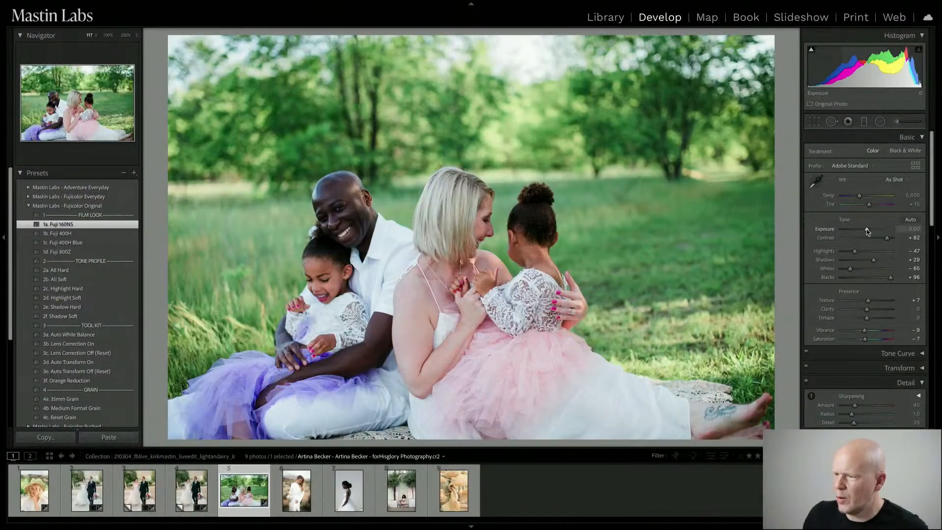
drag(867, 231, 869, 229)
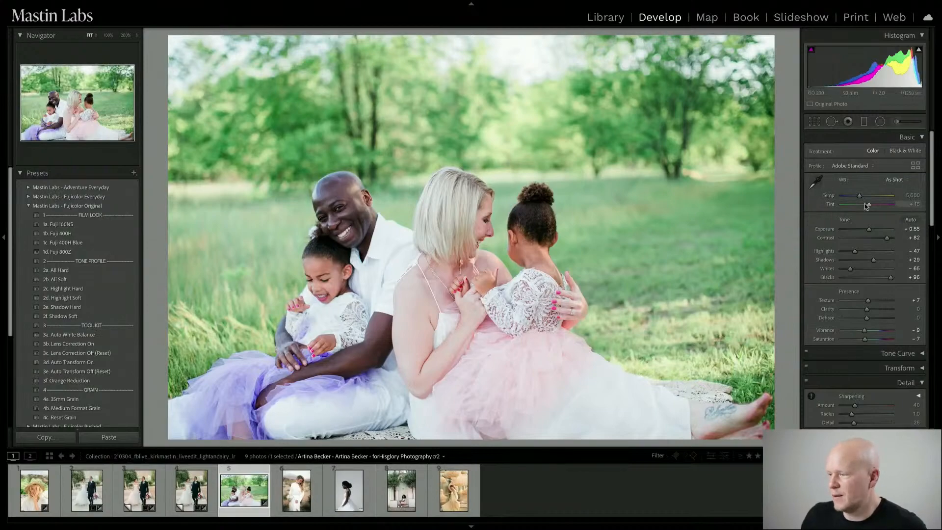
drag(859, 195, 868, 196)
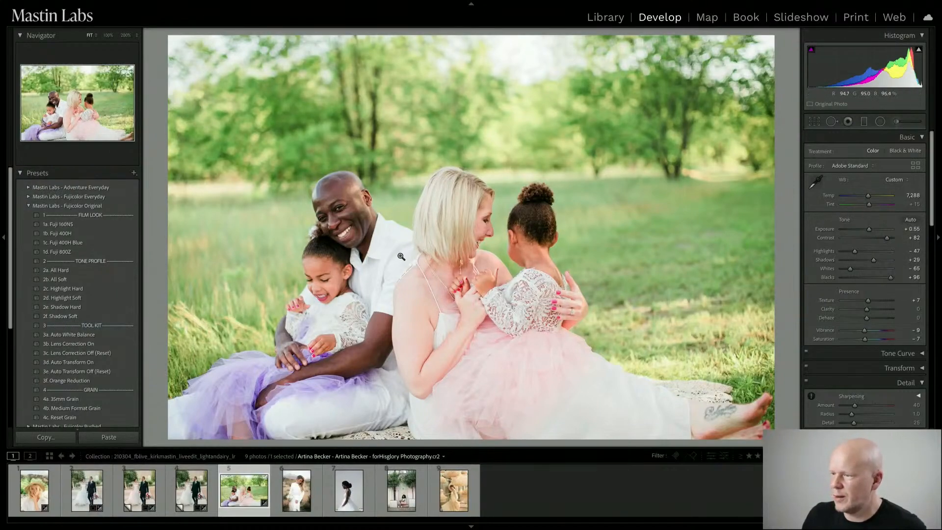
Step: Examine the color of the white shirt, lace sleeves, skin and skirts up close across the family photo
click(400, 275)
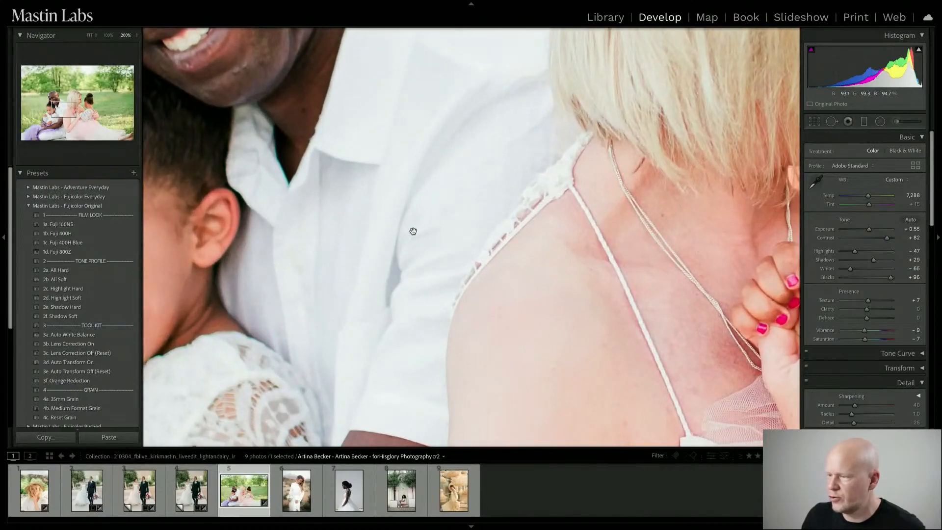
drag(424, 191, 408, 354)
drag(456, 242, 431, 166)
drag(370, 269, 477, 151)
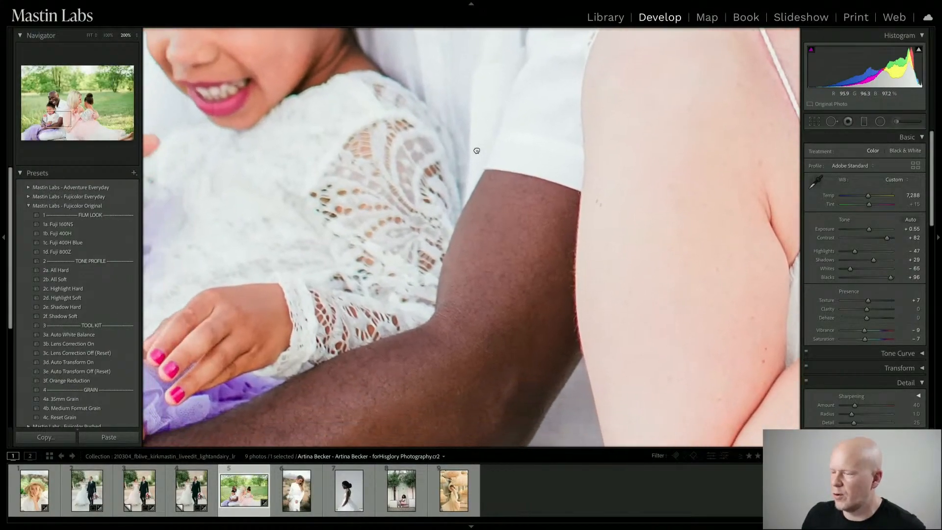
drag(316, 286, 514, 297)
drag(338, 309, 383, 147)
drag(373, 272, 272, 152)
drag(625, 181, 389, 237)
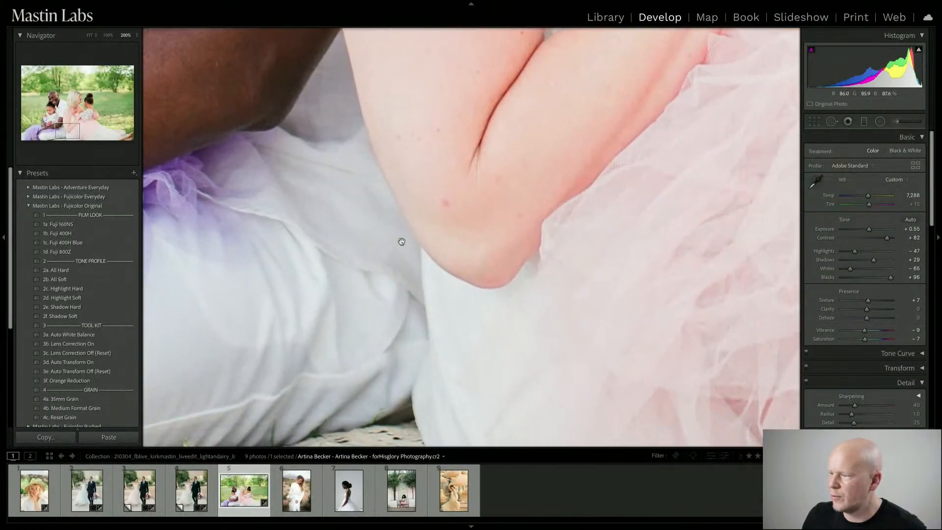
drag(540, 247, 375, 252)
drag(584, 211, 368, 430)
drag(464, 202, 454, 428)
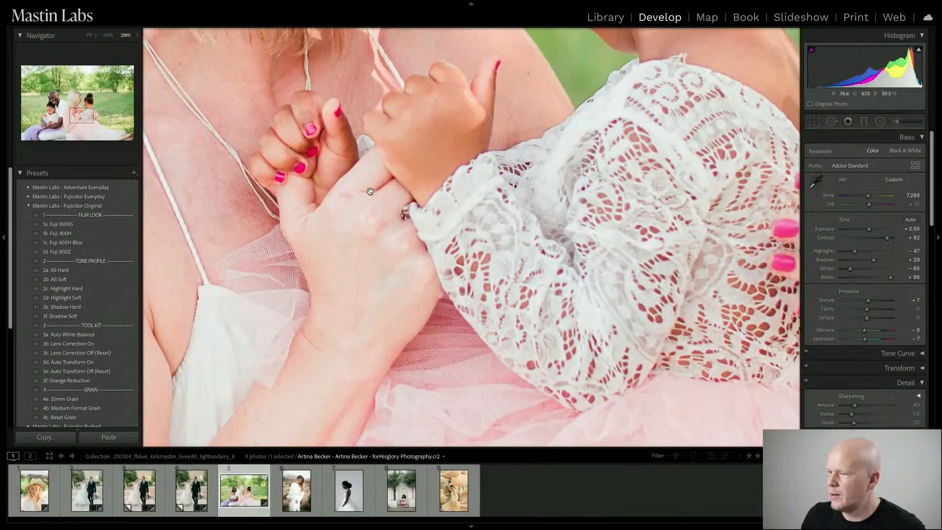
drag(341, 250, 391, 191)
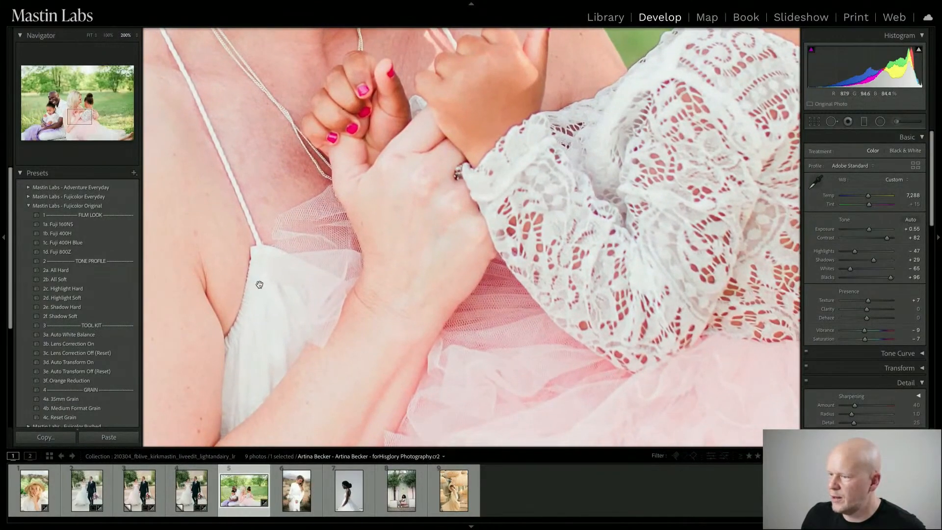
click(524, 230)
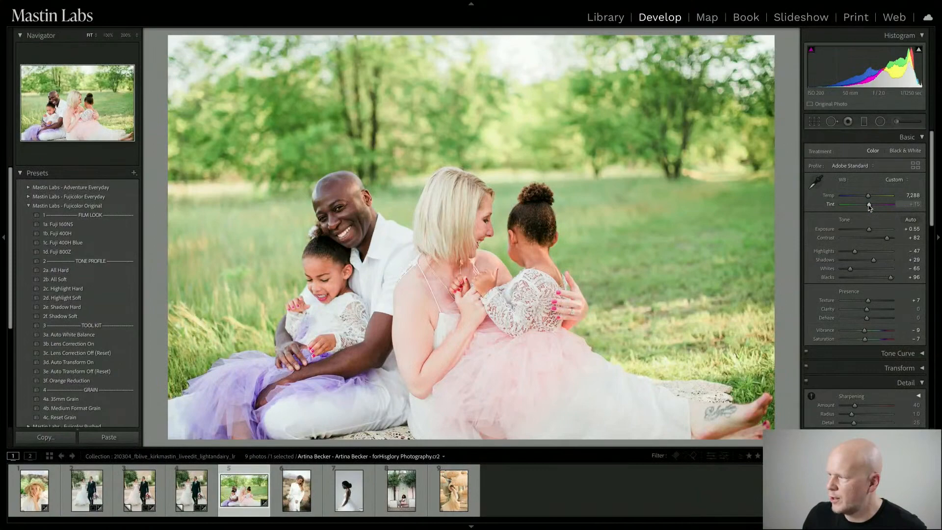
Step: Set the family photo's tint to +6, apply the 2b. All Soft profile and compare before and after
drag(869, 205, 867, 205)
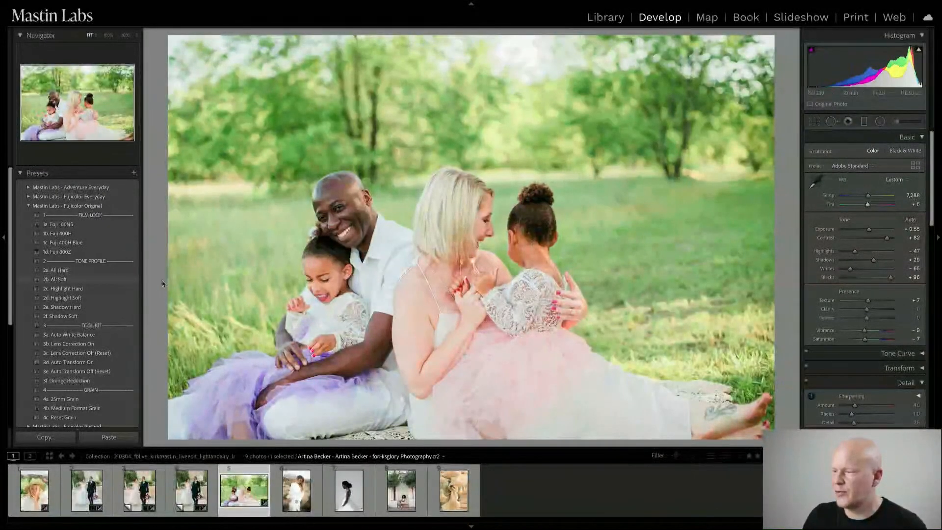
click(110, 278)
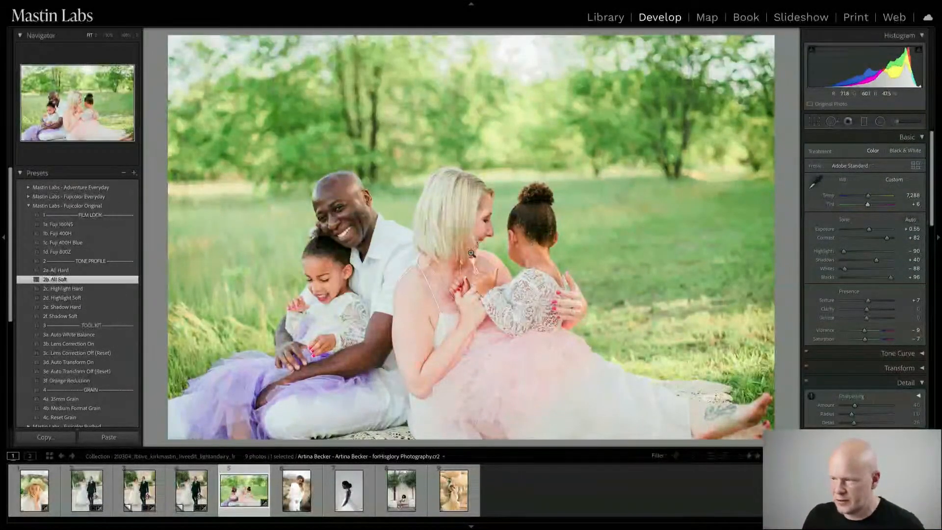
key(y)
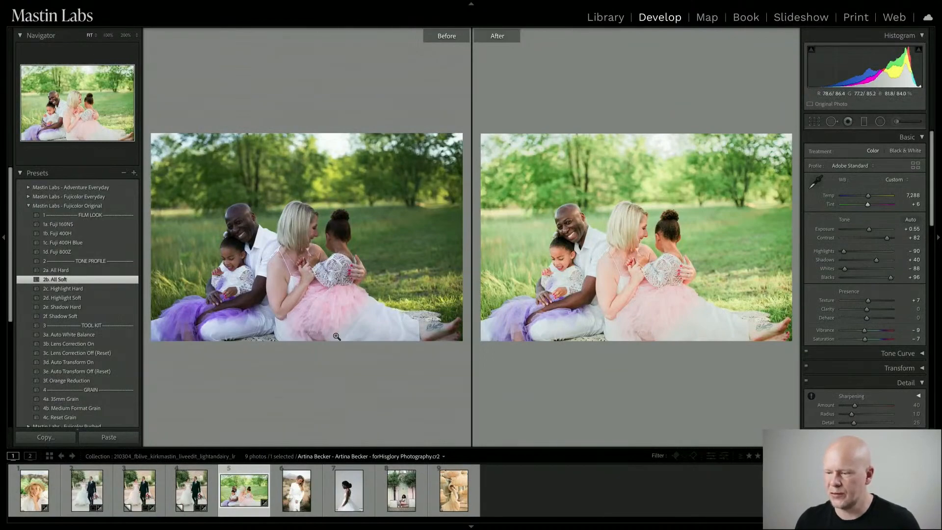
Step: Convert the bride profile portrait to black and white with the Ilford Original preset 1c. Delta 3200 35mm and exposure +0.85
click(348, 500)
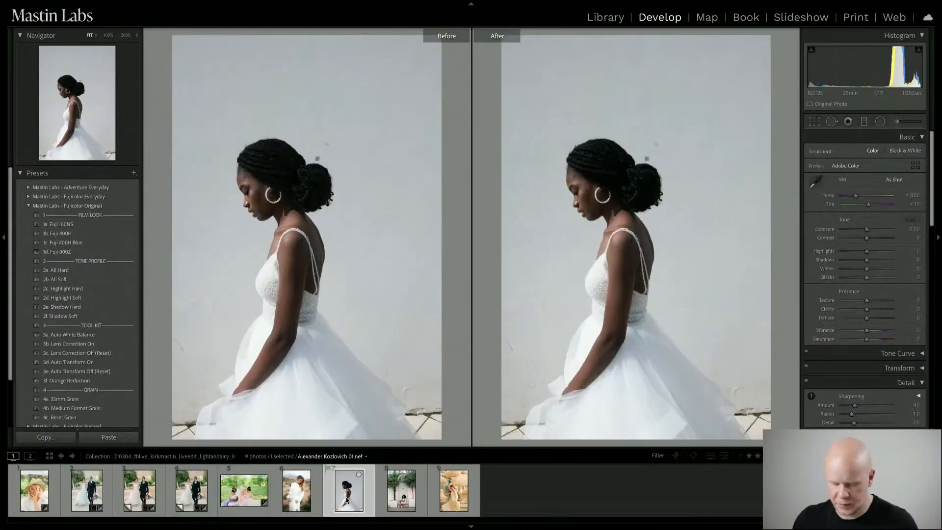
key(y)
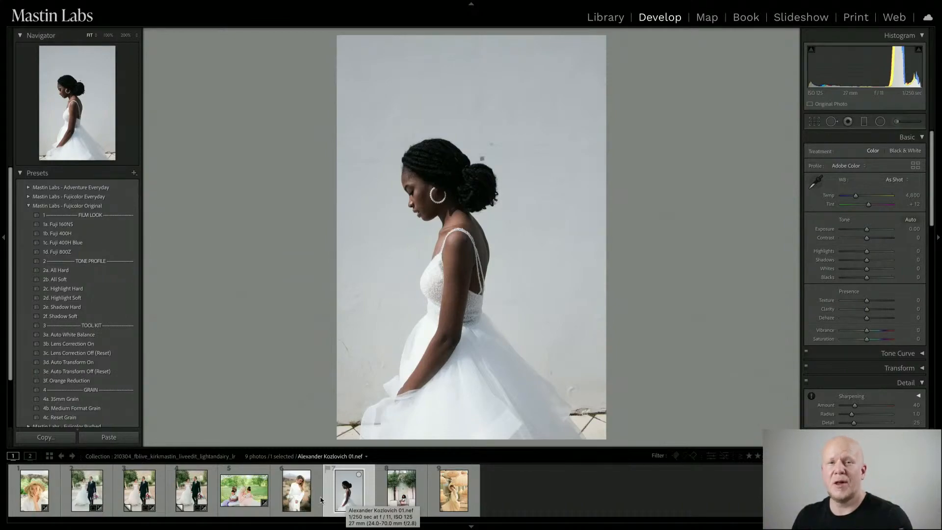
click(28, 206)
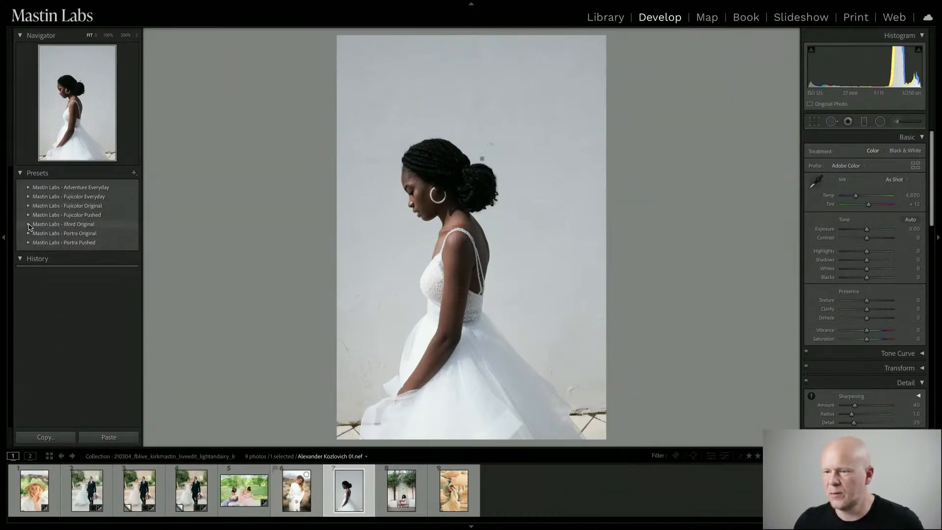
click(28, 224)
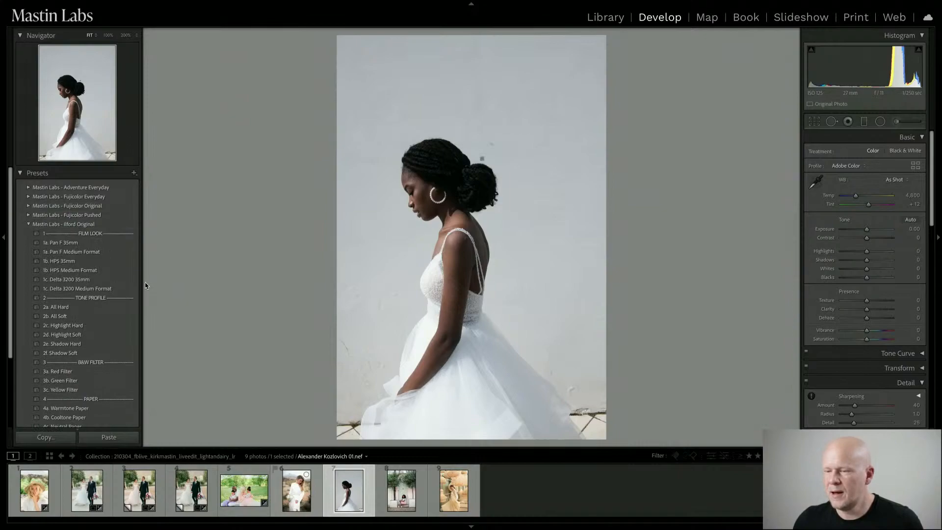
click(100, 280)
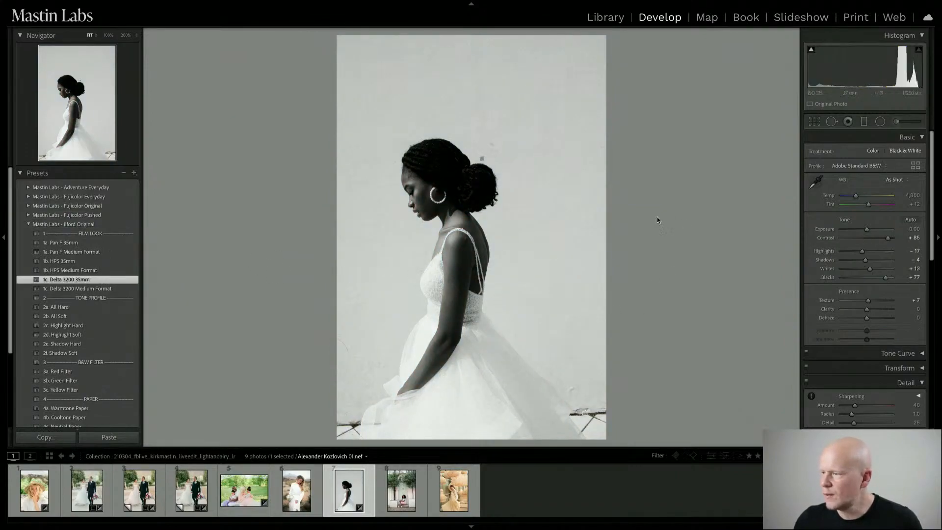
drag(867, 230, 869, 230)
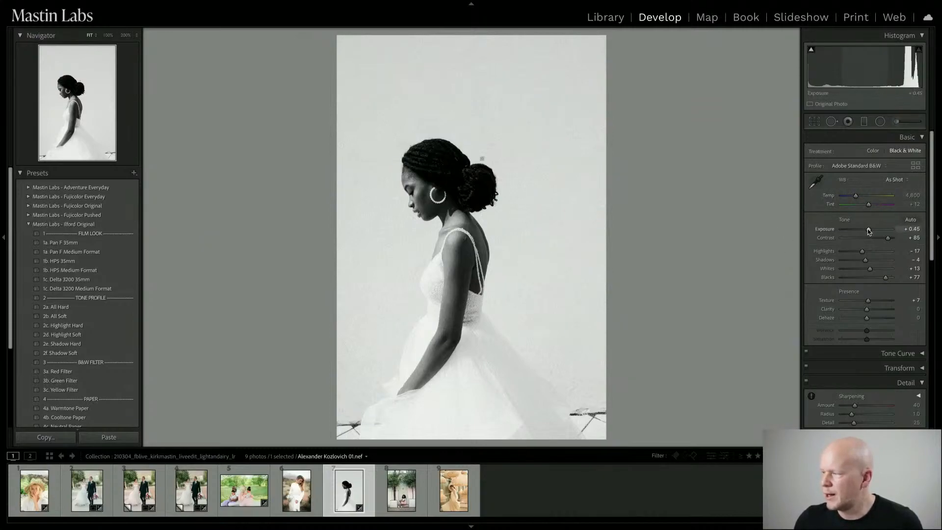
drag(870, 232, 871, 231)
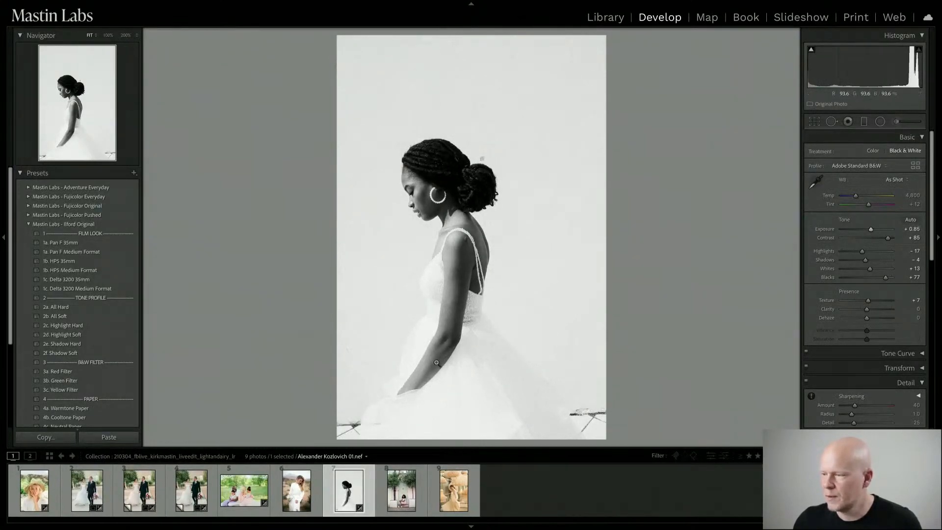
Step: Check the film grain around the bride's face and shoulder, and apply the 2b. All Soft tone profile
click(407, 298)
drag(506, 196, 402, 408)
drag(439, 223, 358, 361)
drag(365, 282, 419, 337)
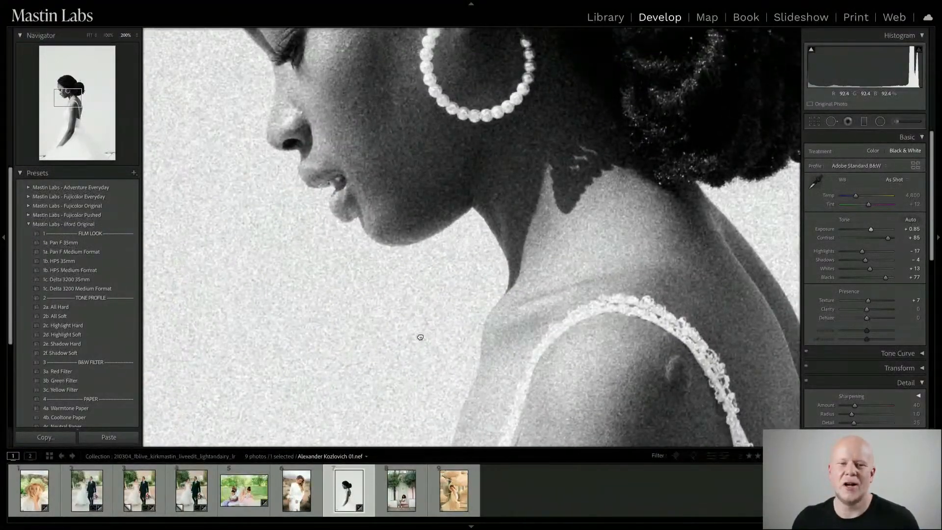
click(422, 304)
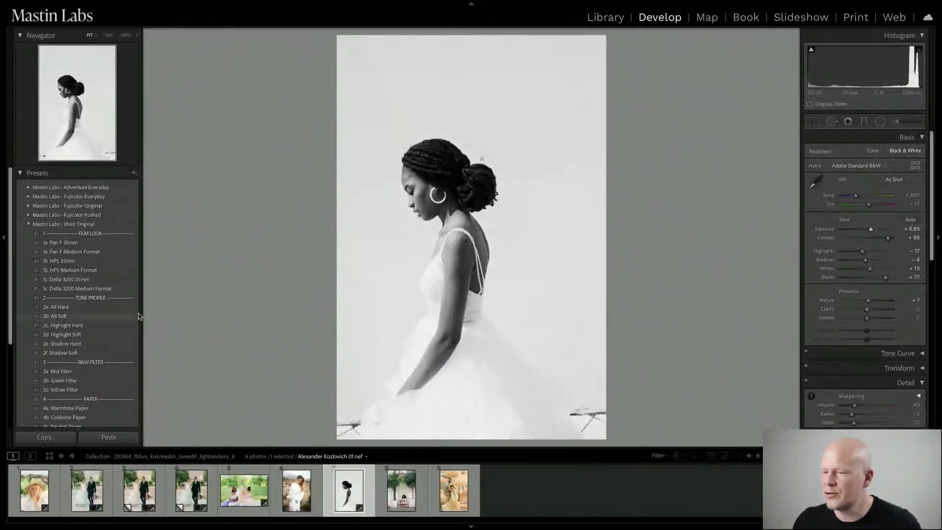
click(110, 316)
Step: Crop the bride portrait to a 4 x 3 aspect ratio, straightened by 0.66, excluding the ground cracks at the lower edge
key(r)
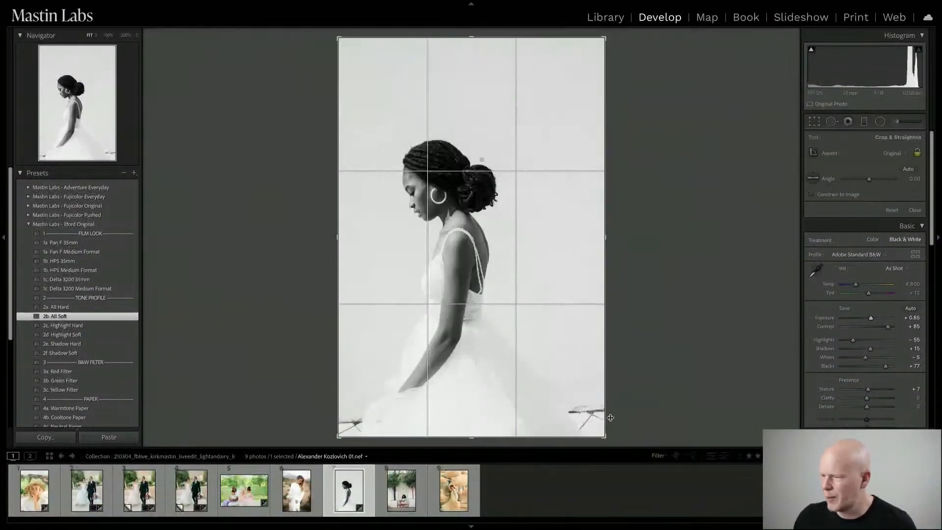
click(844, 156)
click(873, 222)
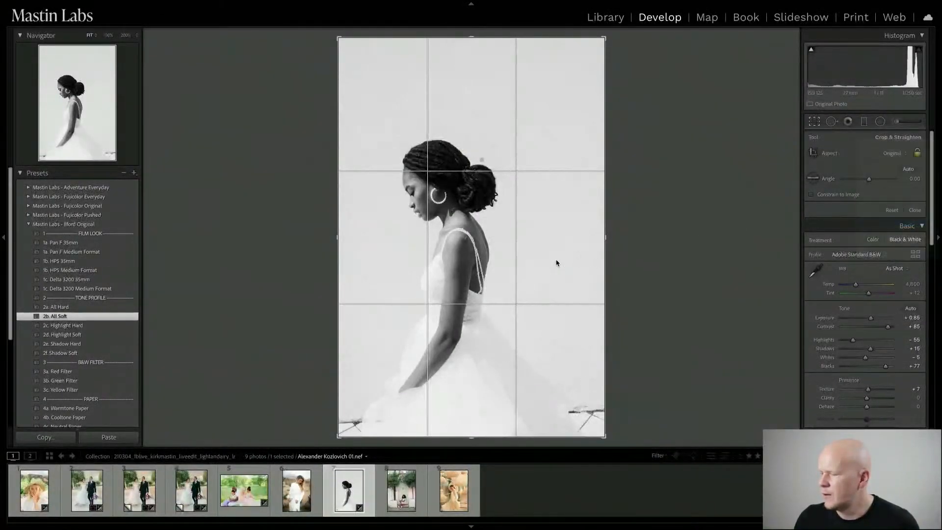
drag(648, 222, 652, 227)
drag(614, 114, 551, 103)
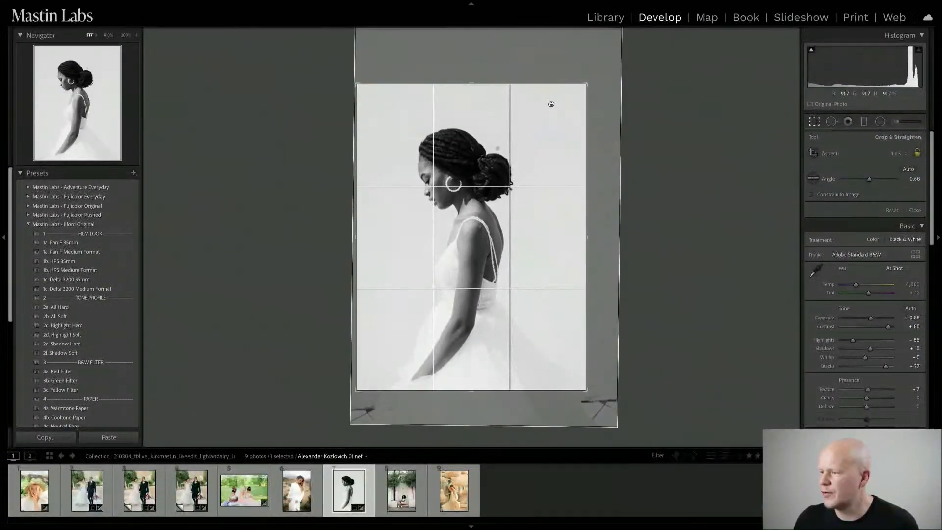
key(r)
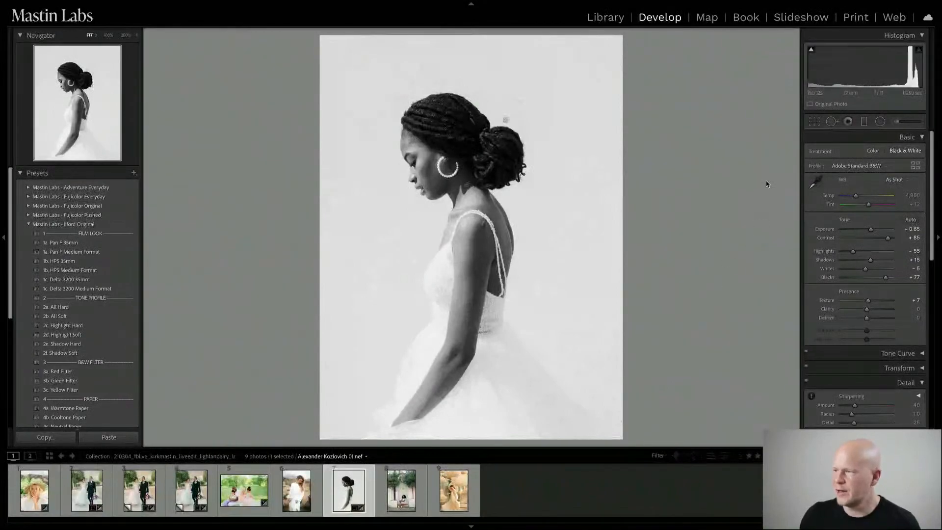
Step: Remove the spot on the wall beside the bride's hair bun with a Heal spot removal at size 75
click(830, 123)
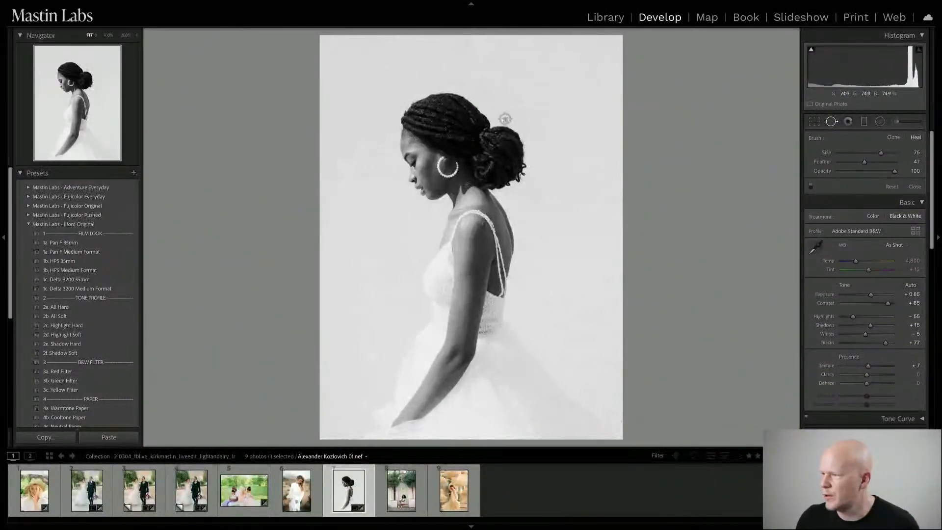
click(507, 119)
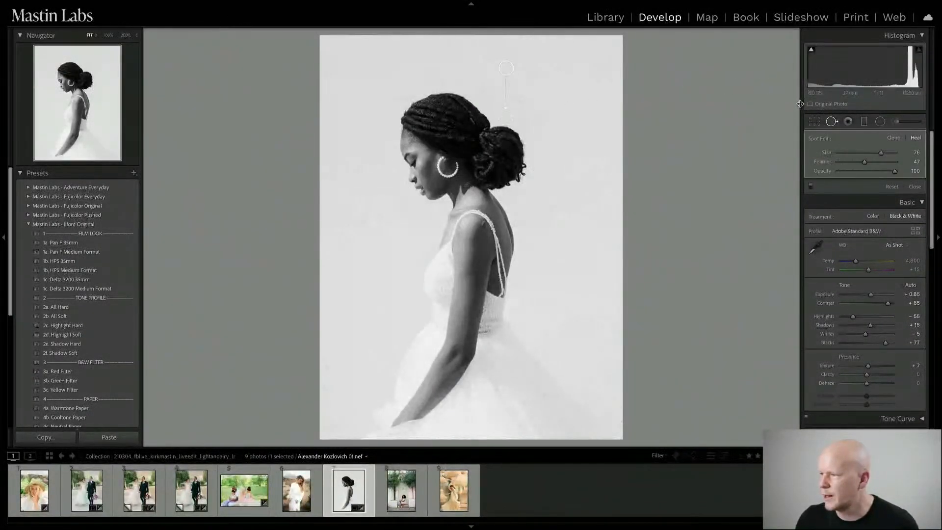
click(831, 121)
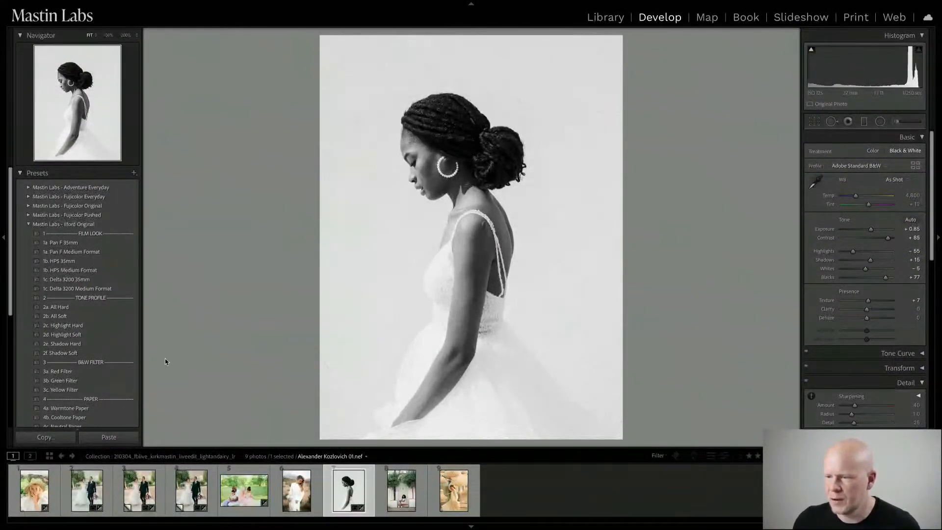
Step: Apply the Ilford Original preset 4a. Warmtone Paper to the bride portrait and compare before and after
scroll(113, 361, down, 5)
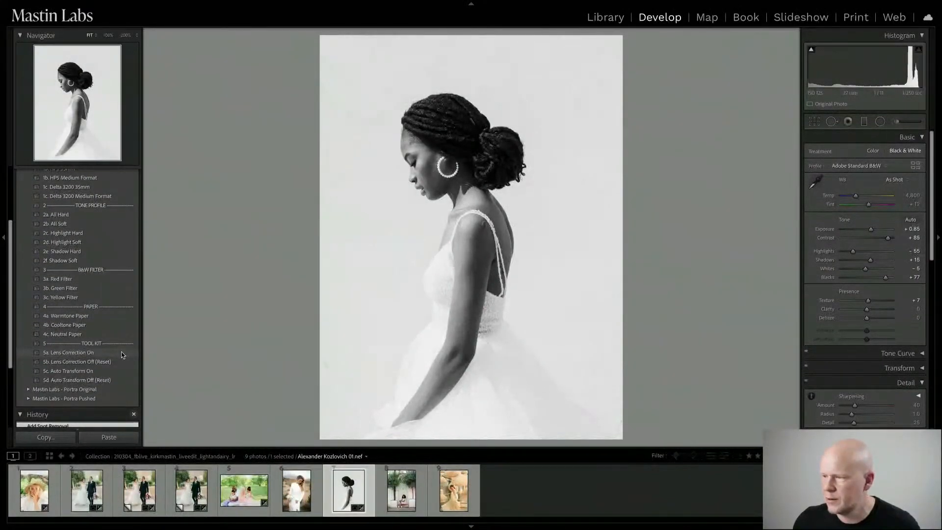
click(128, 314)
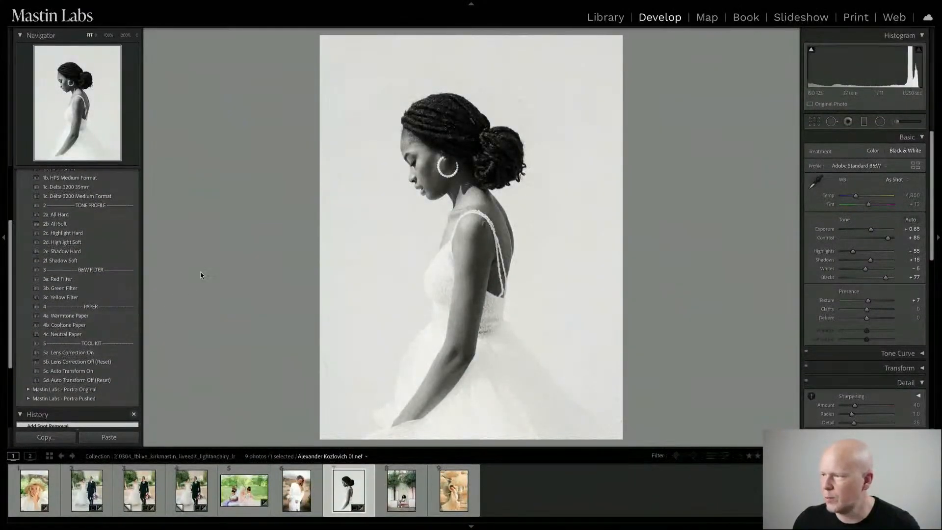
click(115, 316)
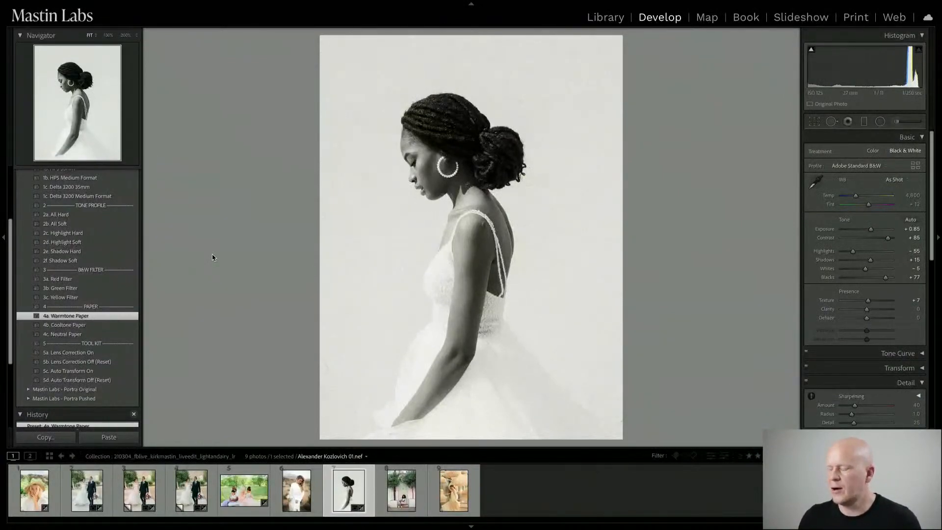
key(y)
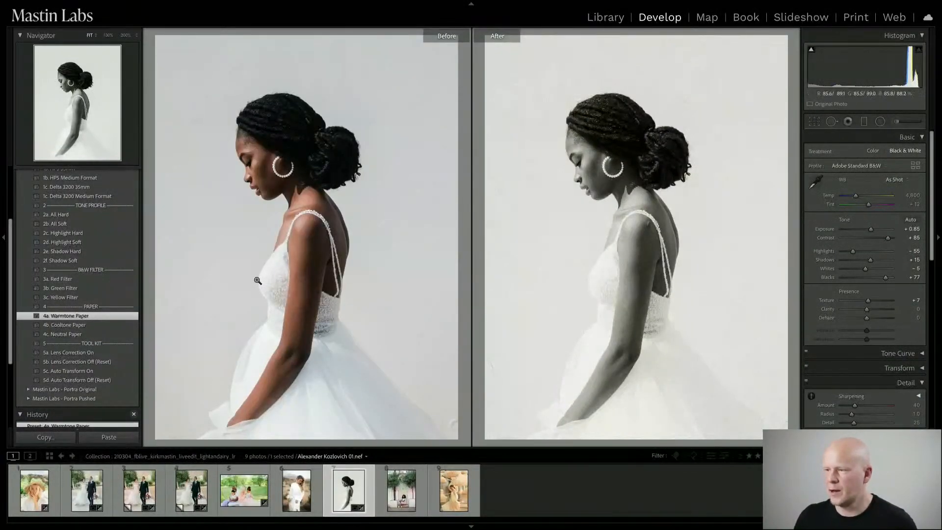
key(y)
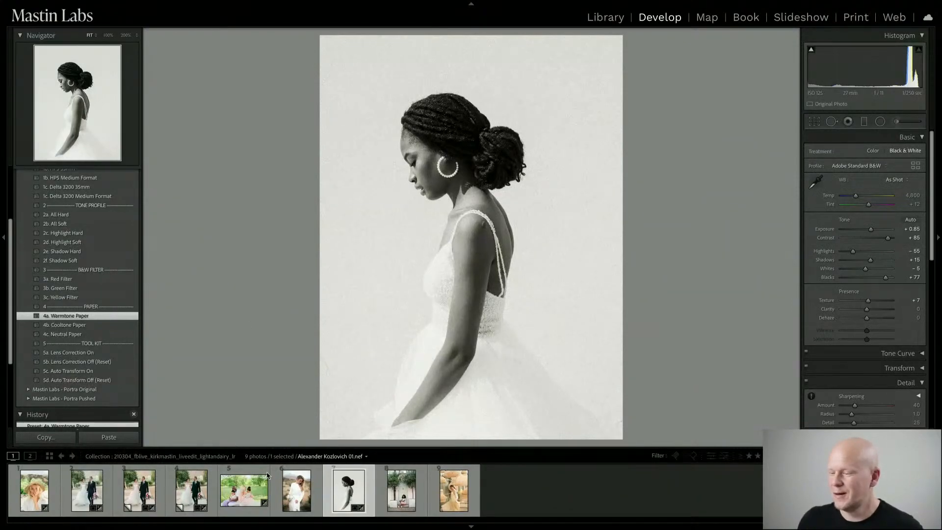
Step: Open the desert portrait of the woman in the white dress and apply the Fujicolor Original preset 1b. Fuji 400H
click(295, 499)
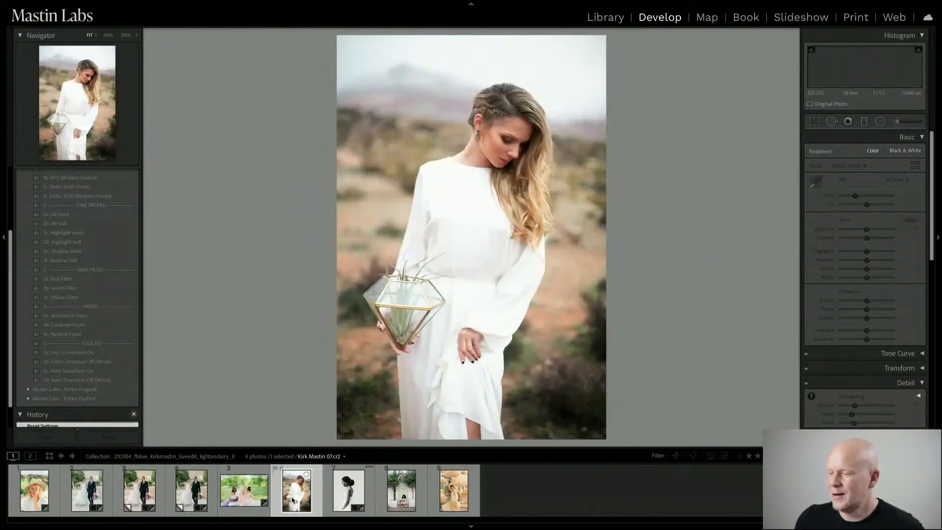
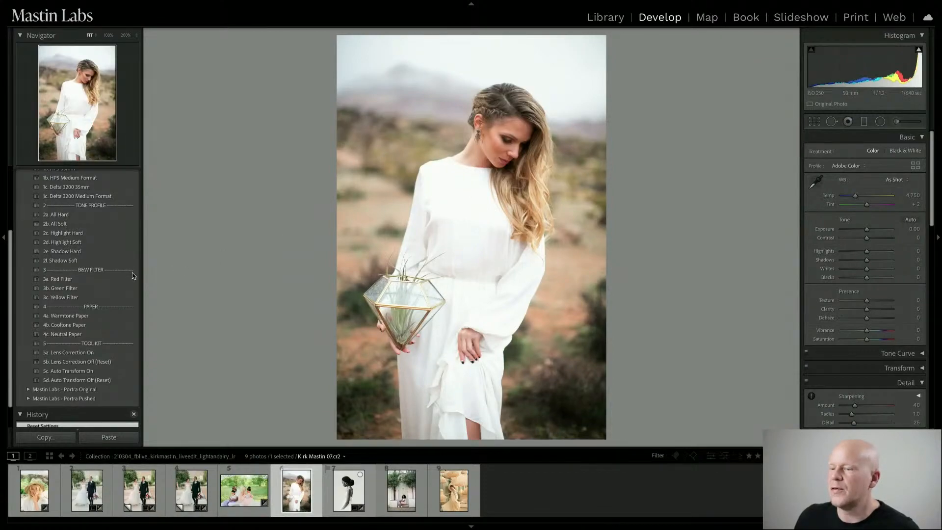
scroll(128, 269, up, 5)
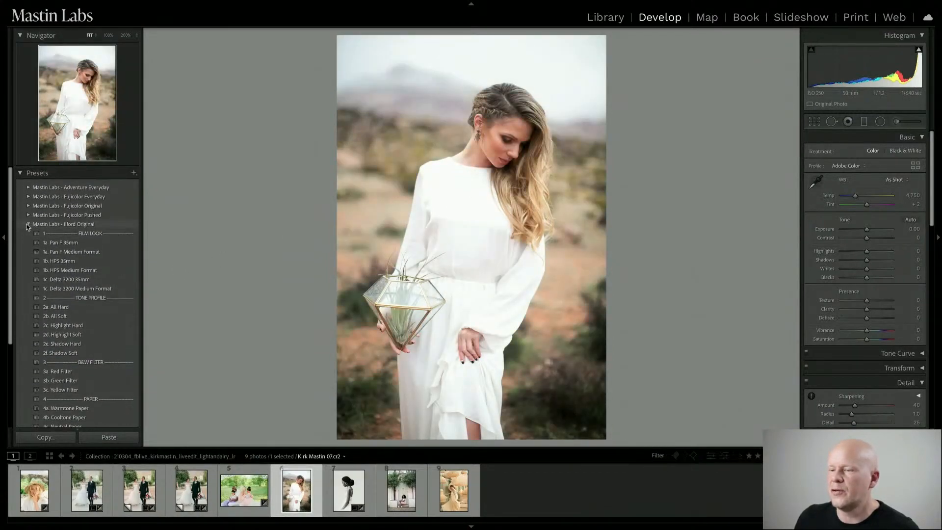
click(28, 224)
click(28, 206)
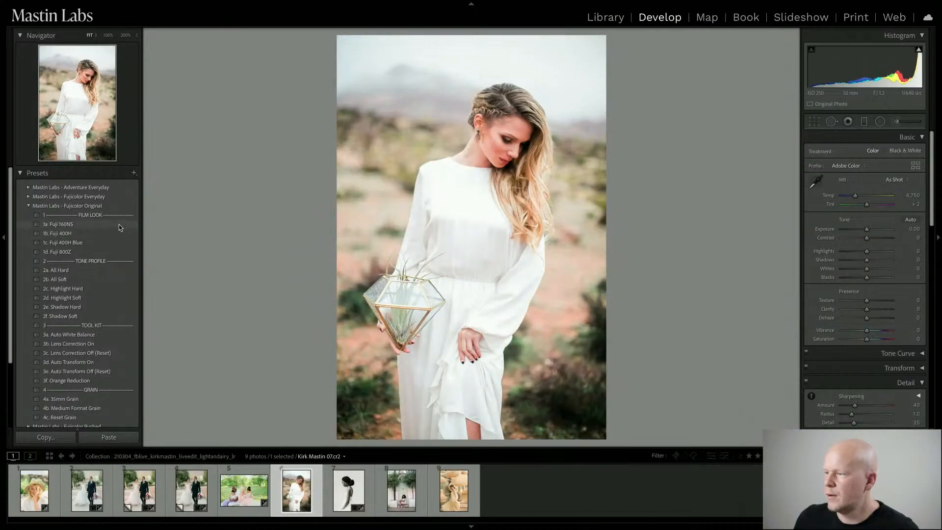
click(115, 232)
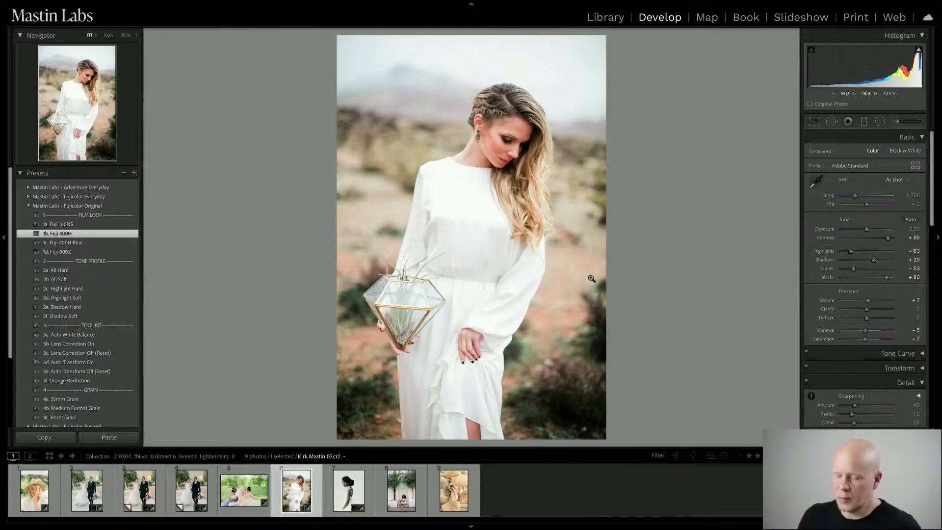
Step: Crop the desert portrait slightly tighter around the woman, keeping its vertical format
key(r)
drag(652, 256, 650, 242)
key(r)
key(r)
key(r)
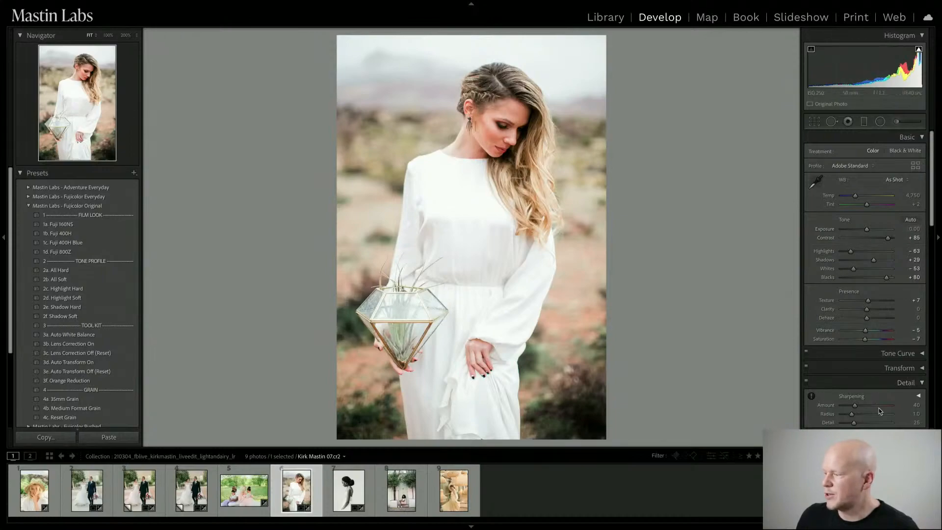
Step: Reset the desert portrait's settings and toggle the clipping warnings to examine the highlights on the white dress
key(ctrl+shift+r)
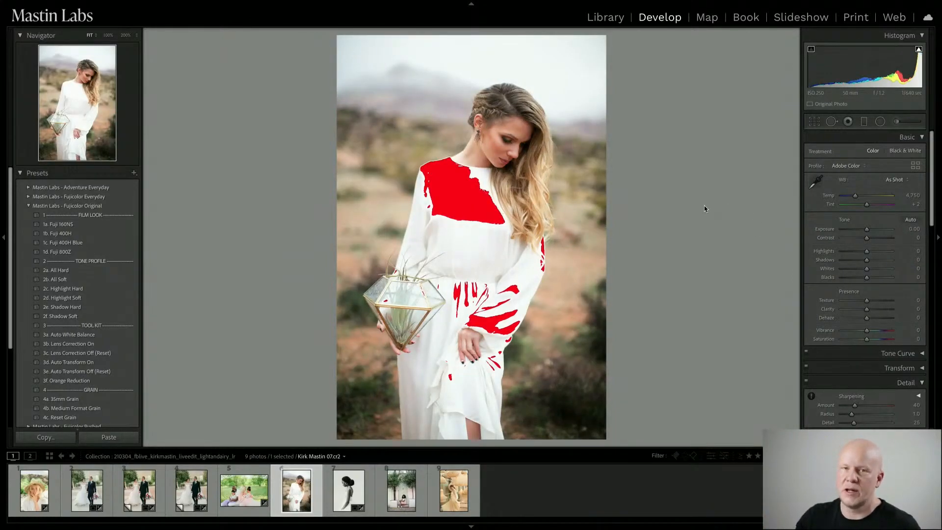
key(j)
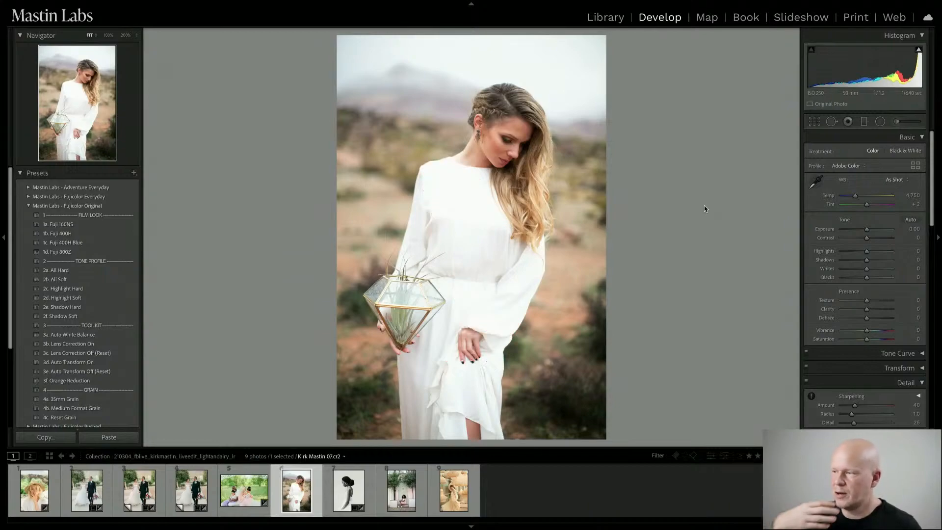
key(j)
key(j)
key(j)
Step: Try an exposure of -1.60 on the unedited desert portrait, and undo back to the cropped Fuji 400H edit
drag(866, 230, 858, 230)
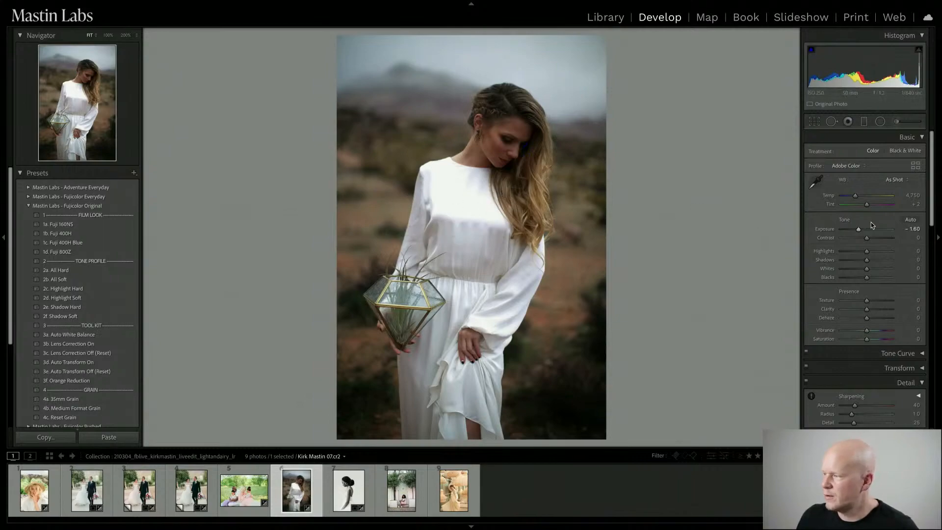
double_click(859, 229)
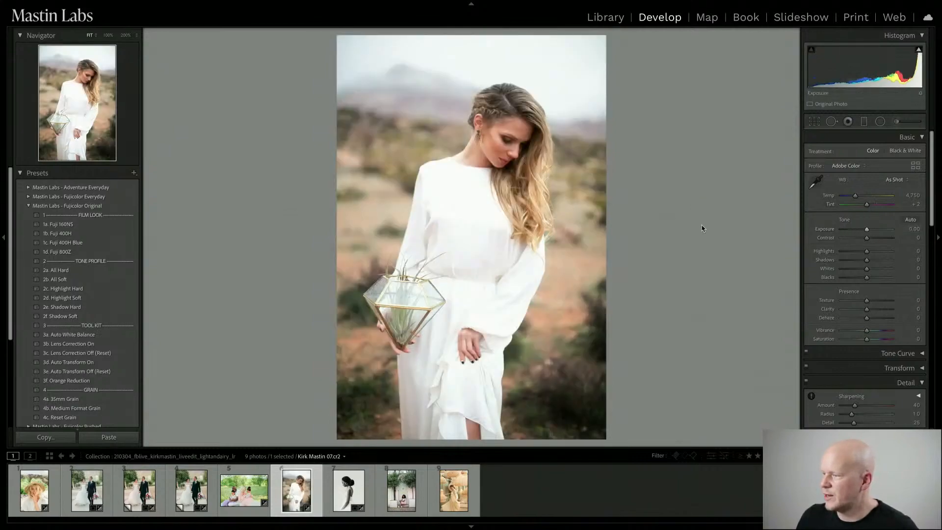
key(ctrl+z)
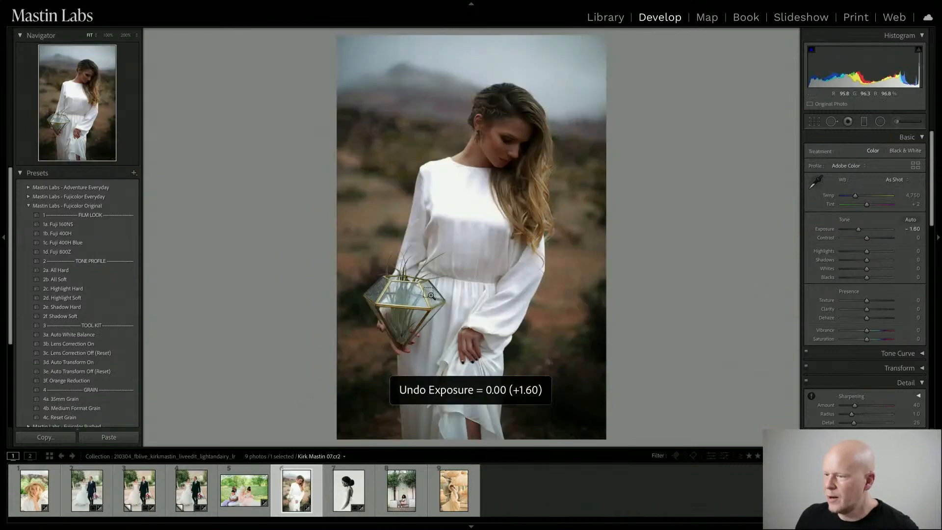
key(ctrl+z)
key(ctrl+z)
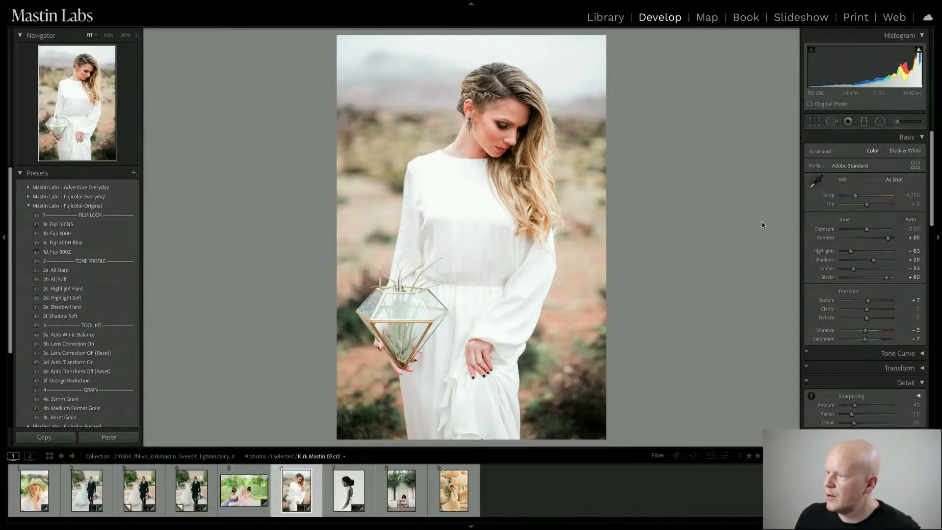
Step: Warm the desert portrait by setting its white balance temperature to 5,037
drag(856, 197, 857, 195)
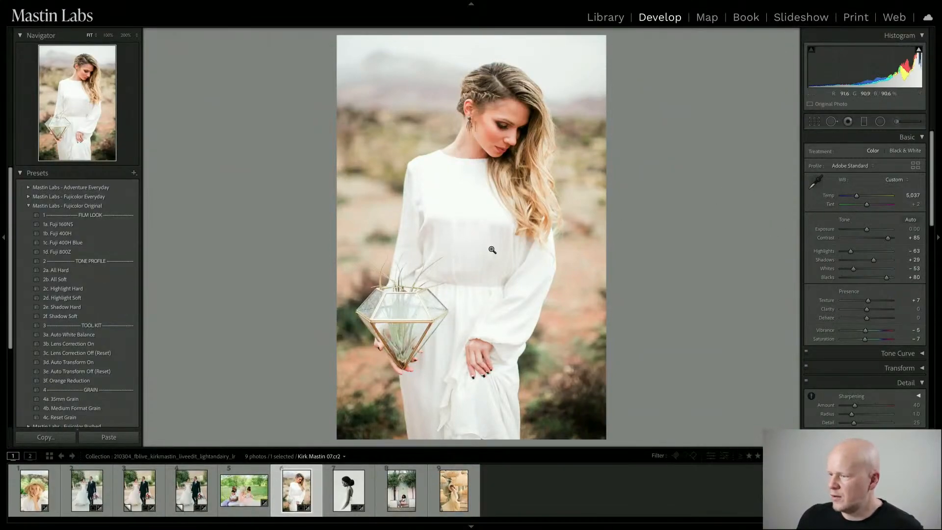
Step: Examine the whites across the dress, sleeves and skirt of the desert portrait at 200% for a color cast
click(487, 304)
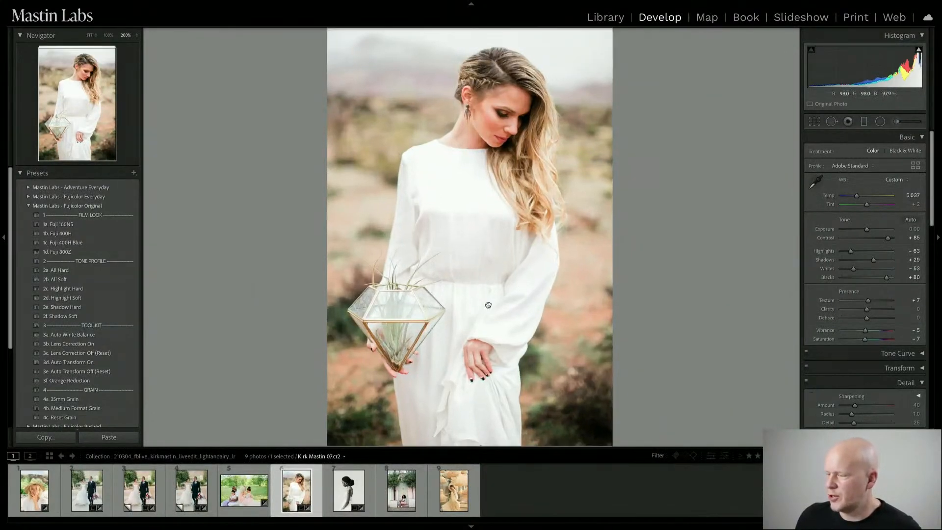
drag(530, 158, 502, 284)
drag(513, 114, 519, 393)
drag(476, 113, 501, 305)
mouse_move(345, 311)
mouse_down()
mouse_move(471, 257)
mouse_move(478, 234)
mouse_up()
drag(294, 362, 361, 157)
drag(401, 344, 399, 212)
drag(425, 312, 408, 177)
drag(386, 332, 425, 222)
mouse_move(445, 311)
mouse_down()
mouse_move(473, 301)
mouse_move(462, 284)
mouse_move(486, 202)
mouse_up()
drag(482, 280, 348, 315)
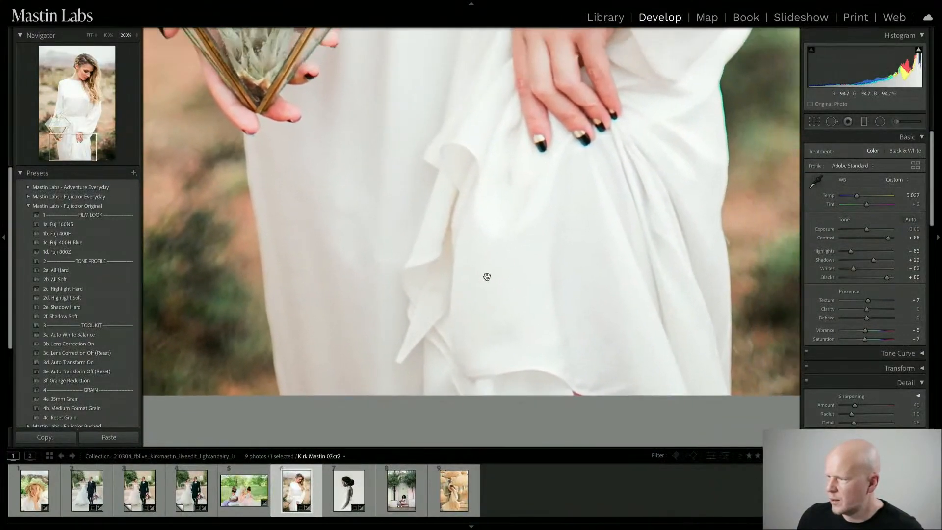
drag(487, 277, 515, 297)
click(430, 162)
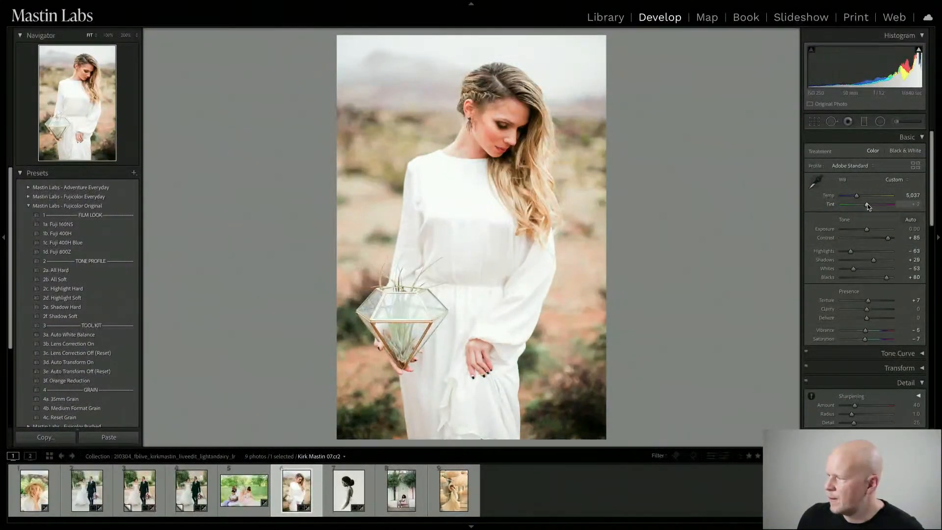
Step: Set the desert portrait's tint to -7 and compare before and after, including the blurred background beside the woman's head
drag(868, 204, 867, 205)
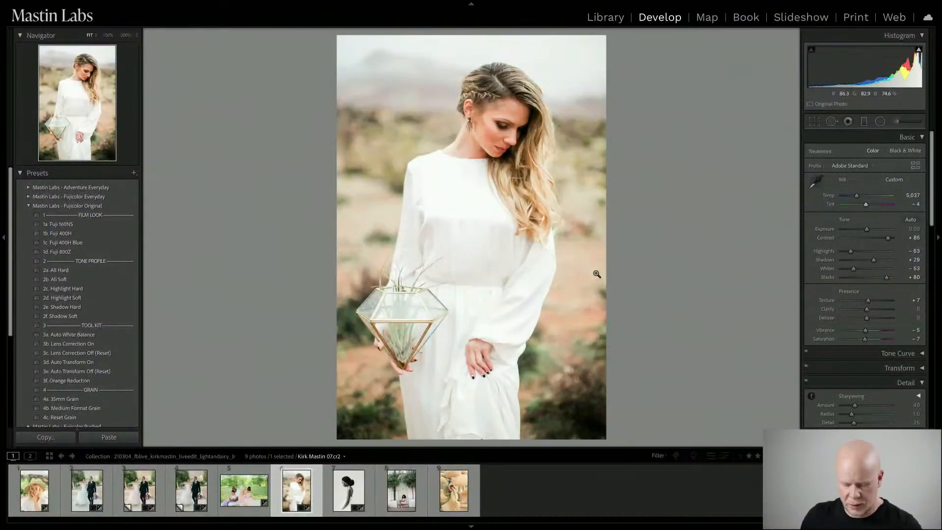
key(ctrl+z)
key(ctrl+y)
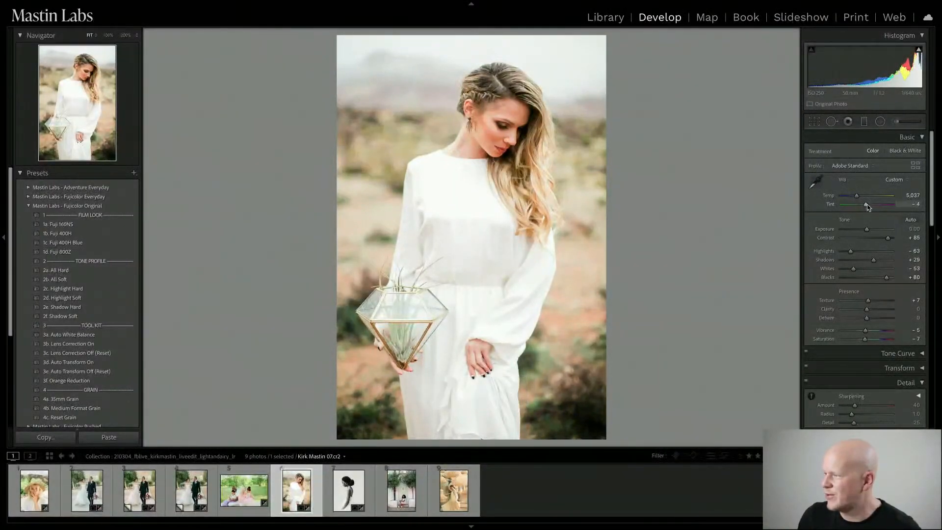
drag(866, 205, 867, 205)
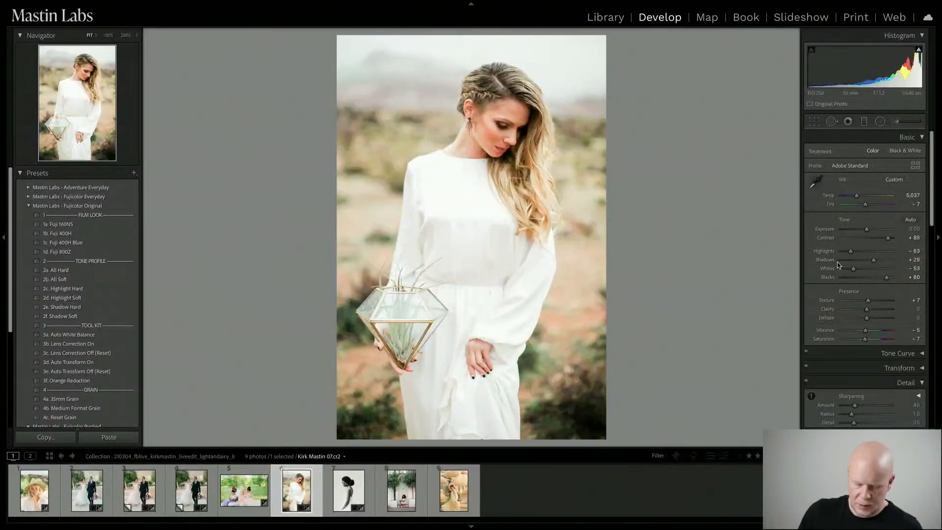
key(y)
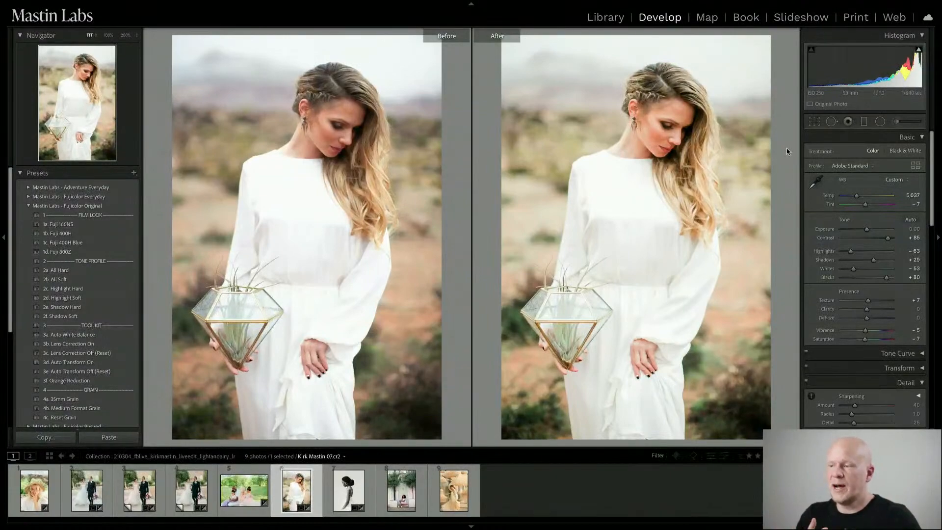
click(574, 114)
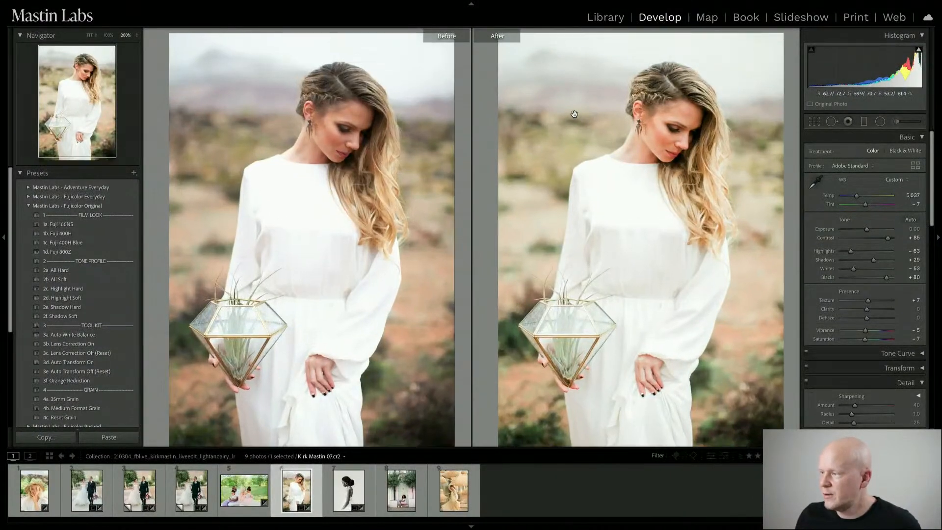
drag(636, 280, 578, 217)
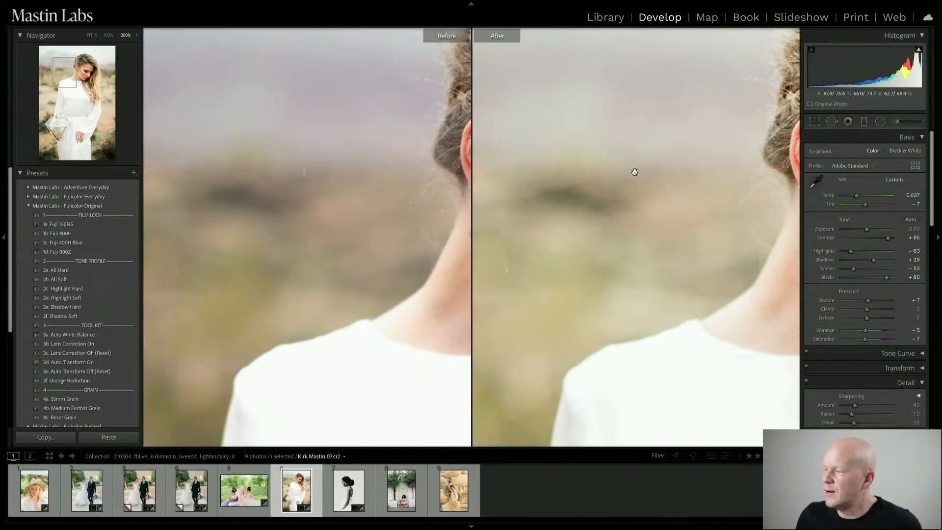
click(671, 263)
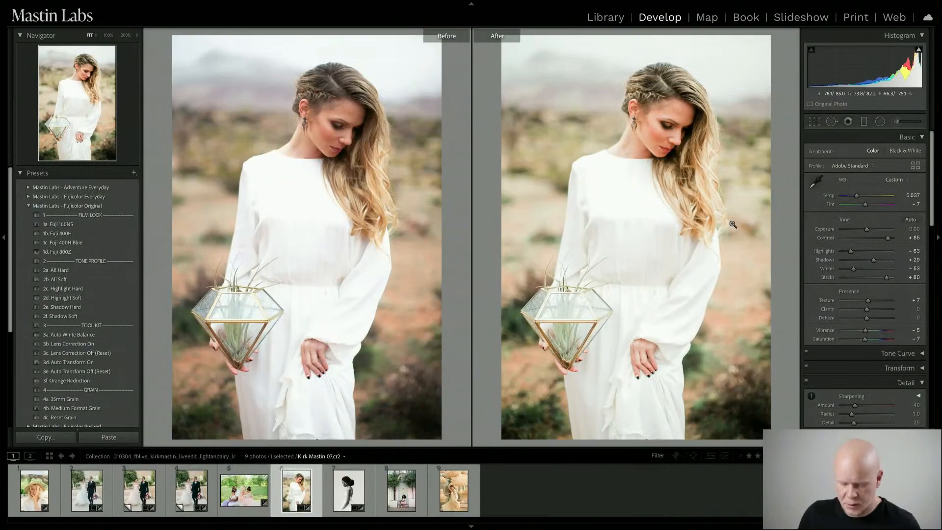
key(y)
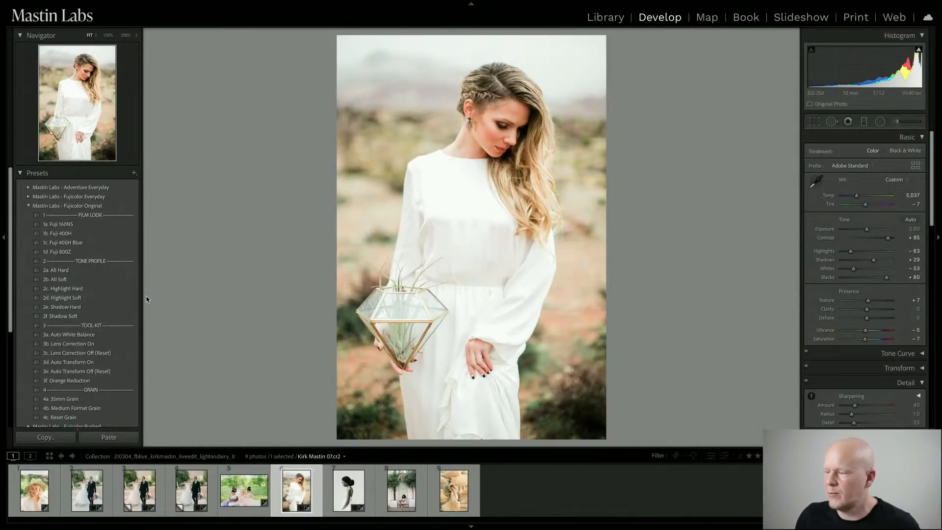
Step: Apply the 2d. Highlight Soft tone profile and the 3b. Lens Correction On preset to the desert portrait
click(118, 298)
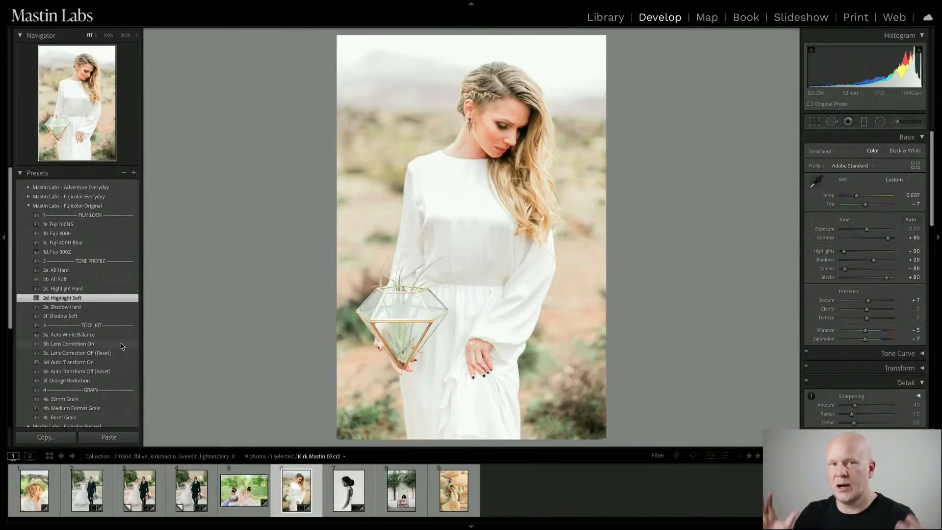
click(120, 343)
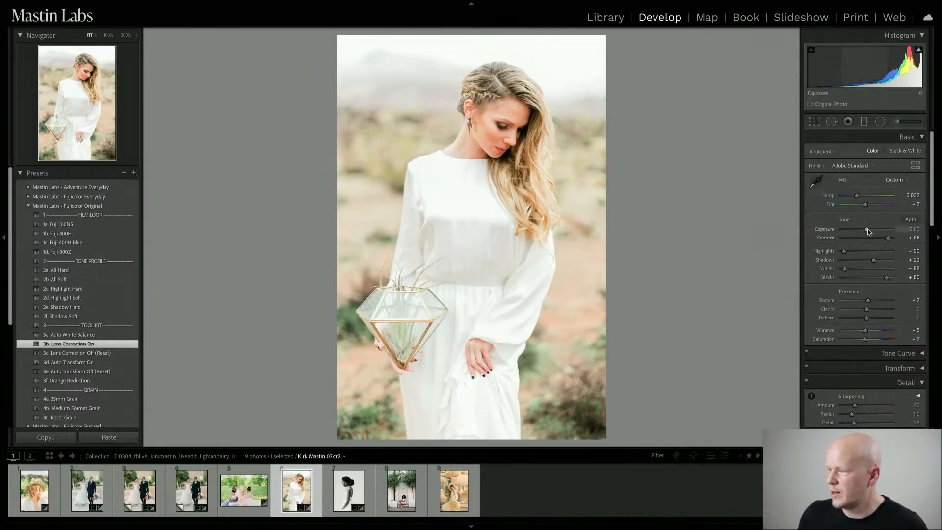
Step: Lower the desert portrait's exposure to -0.45
drag(867, 228, 865, 231)
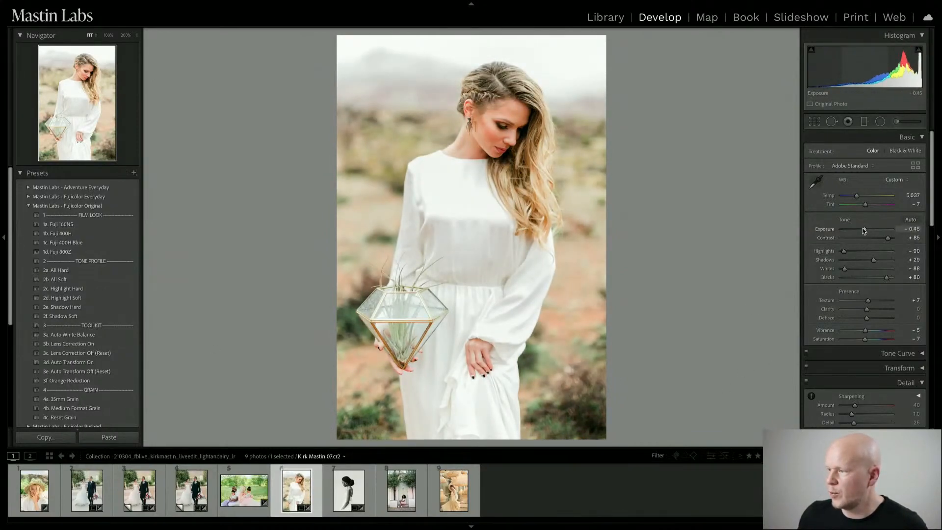
Step: Crop the desert portrait to a 4 x 3 aspect ratio, tighten the frame slightly and straighten it to an angle of -5.15
click(814, 121)
click(850, 156)
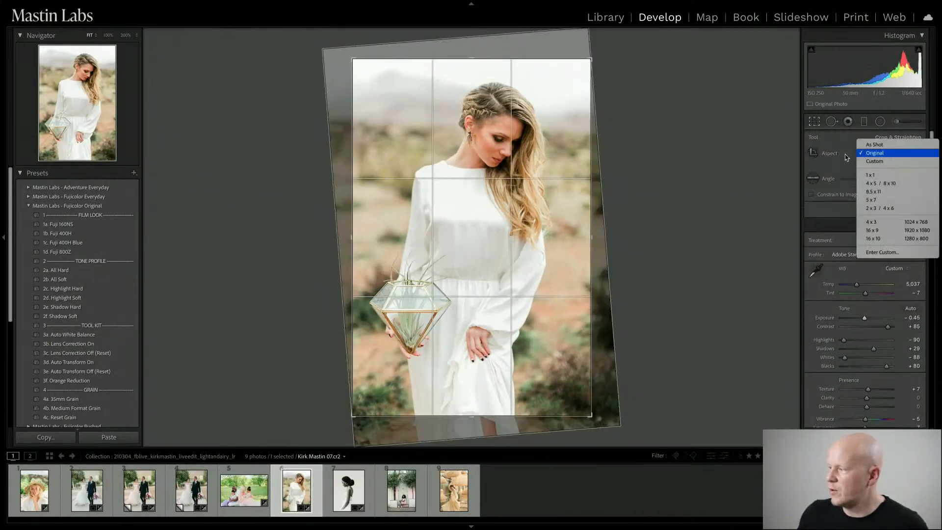
click(876, 222)
drag(526, 172, 530, 182)
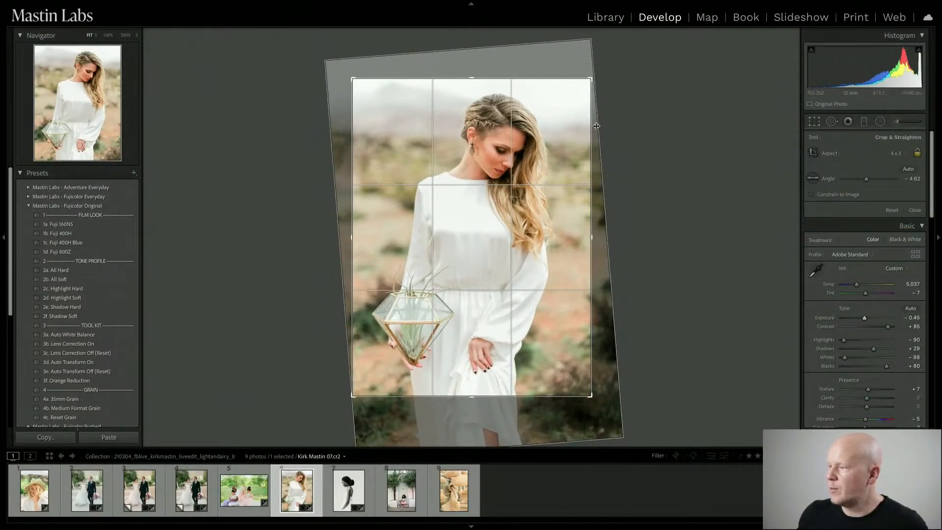
drag(591, 81, 558, 102)
drag(620, 110, 619, 108)
drag(531, 131, 532, 133)
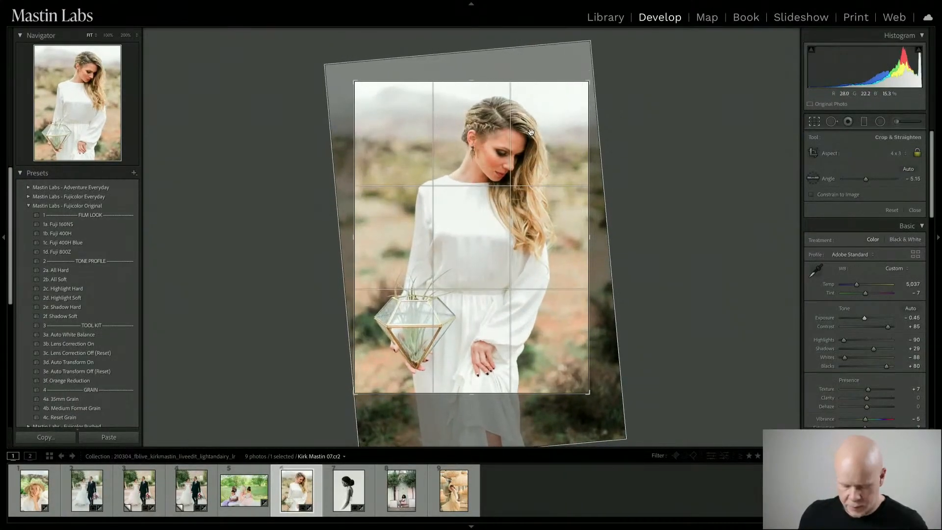
key(Return)
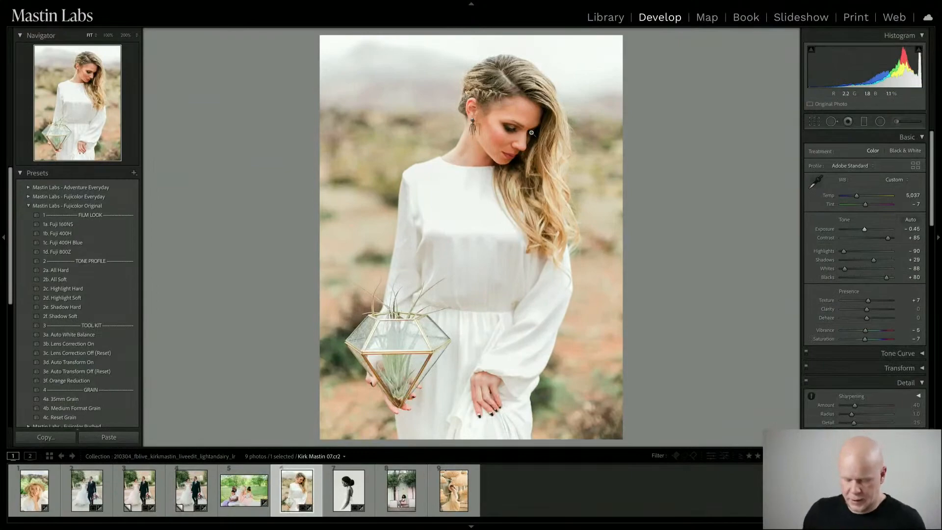
Step: Shift the desert portrait slightly down within its crop to give more room above the head, and compare before and after
key(r)
drag(519, 129, 520, 134)
key(Return)
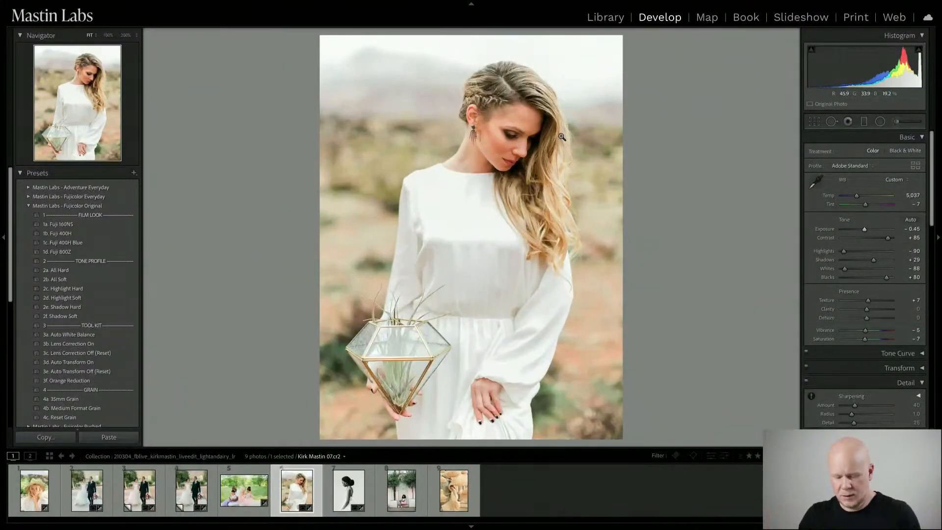
key(y)
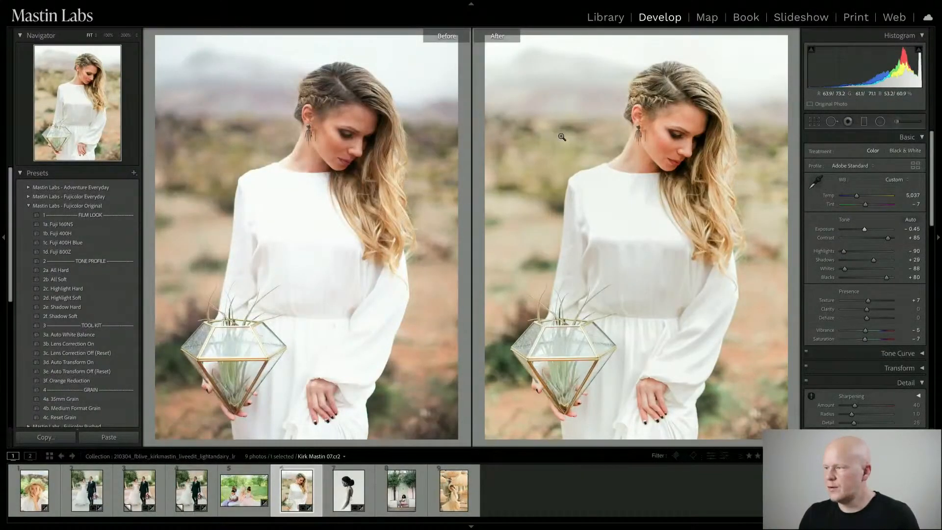
key(y)
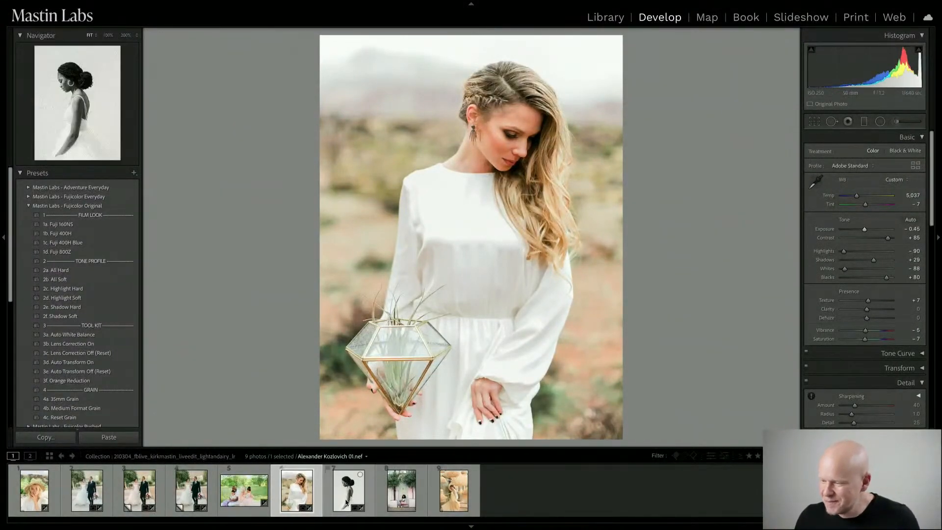
Step: Create a virtual copy of the desert portrait
click(399, 503)
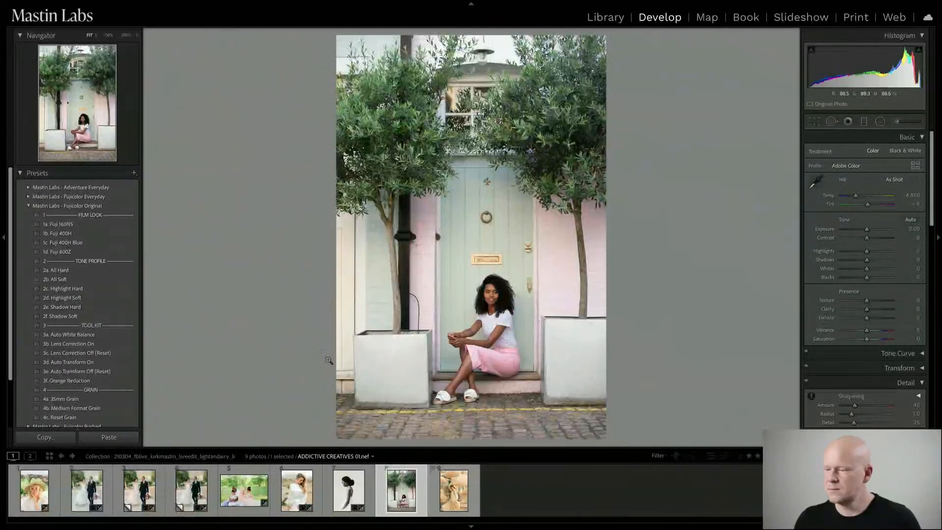
click(303, 497)
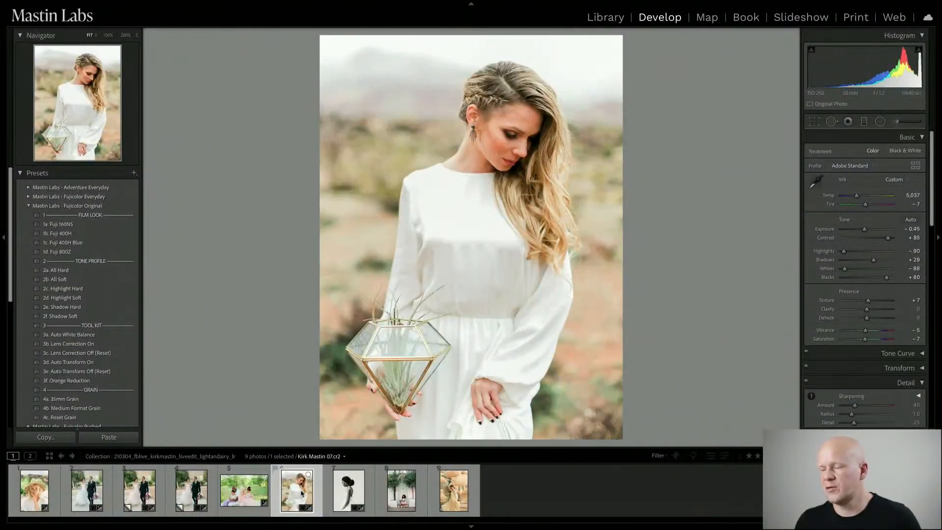
right_click(281, 503)
click(324, 410)
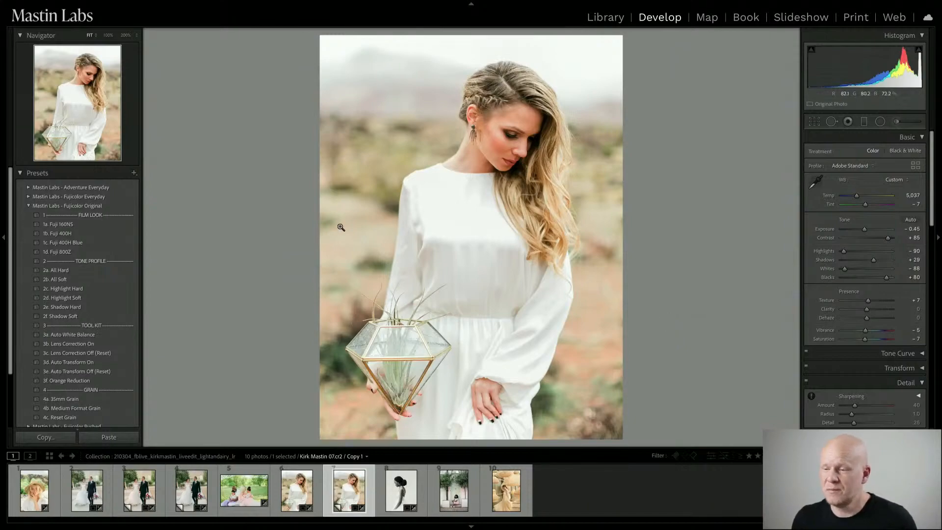
Step: Apply the 1f. Portra 800 +2 film look from the Mastin Labs Portra Pushed presets to the virtual copy
click(28, 206)
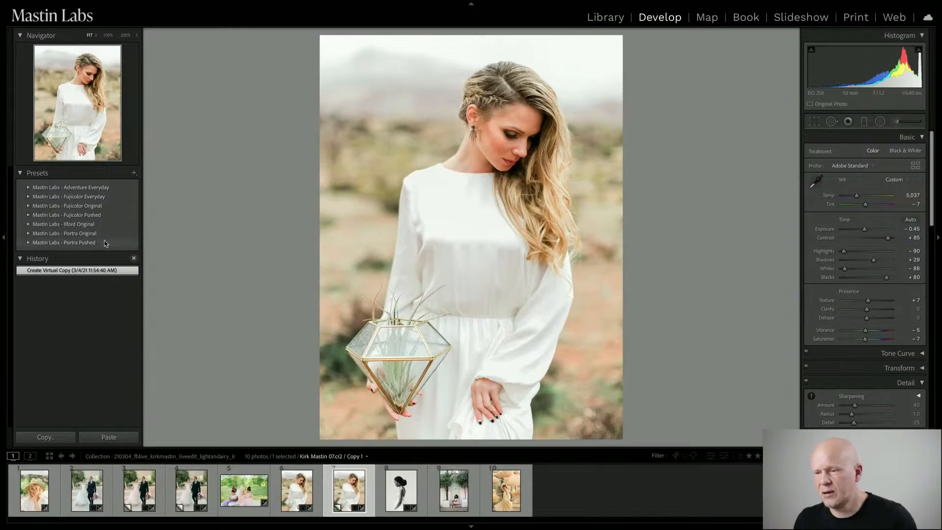
click(28, 243)
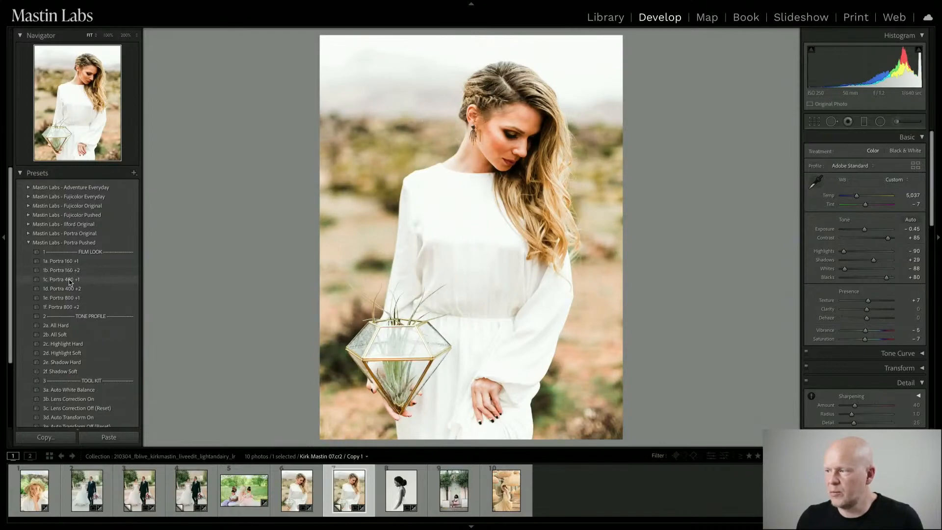
click(70, 309)
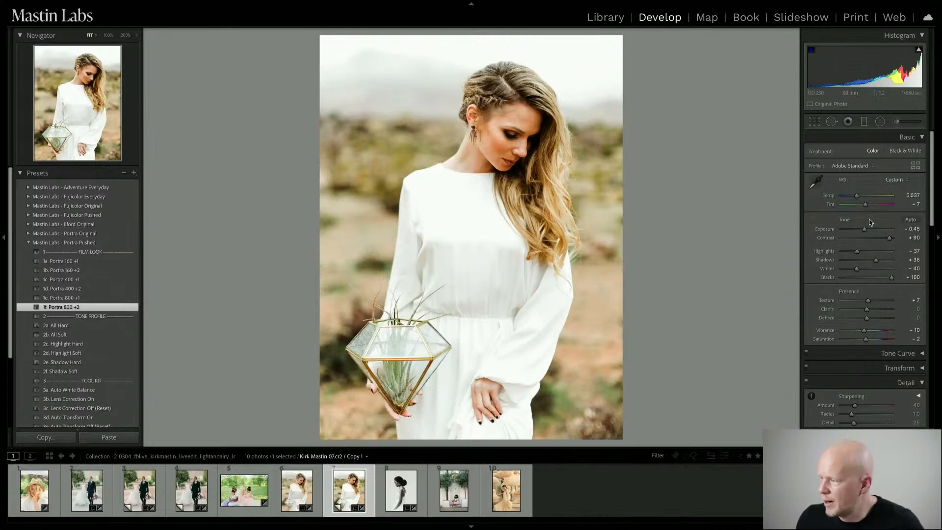
Step: Set the copy's exposure to -0.80, tint to +9 and temperature to 4,819, and apply the 2d. Highlight Soft tone profile
drag(864, 230, 863, 231)
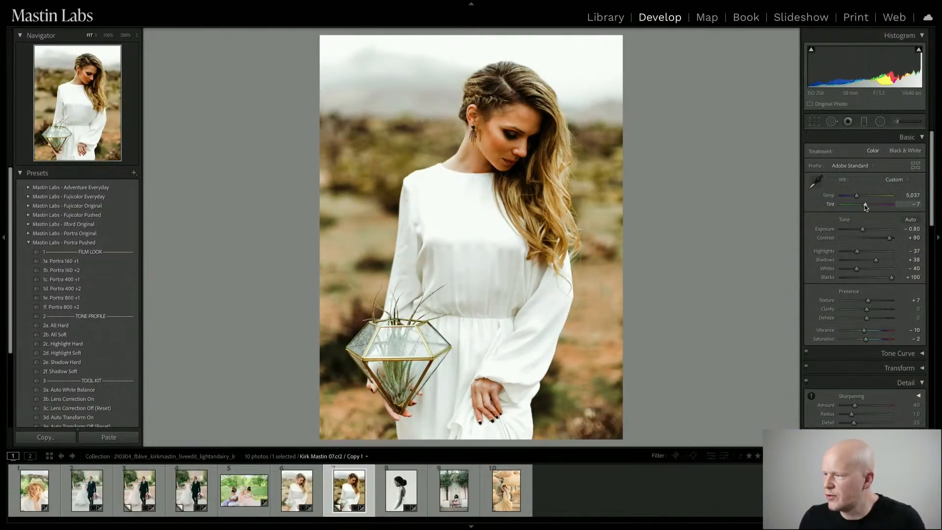
drag(866, 208, 859, 195)
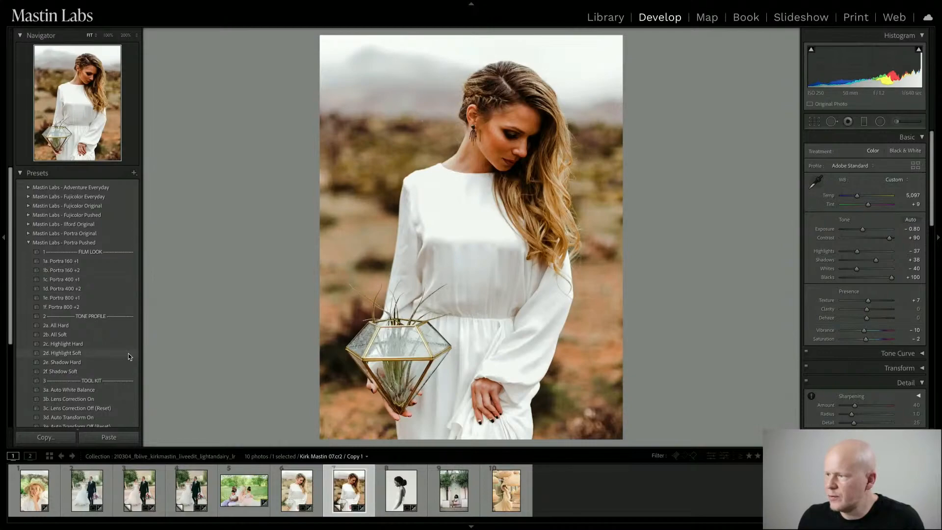
click(127, 354)
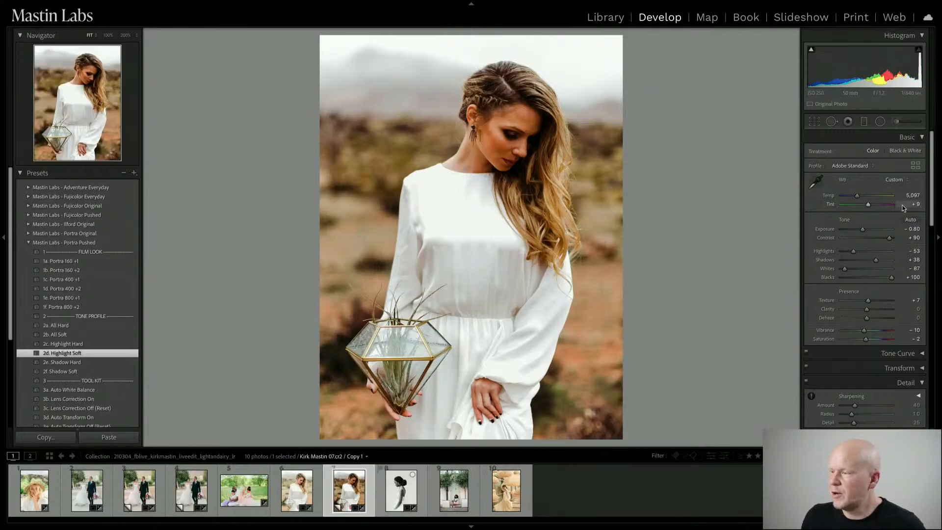
drag(858, 196, 857, 196)
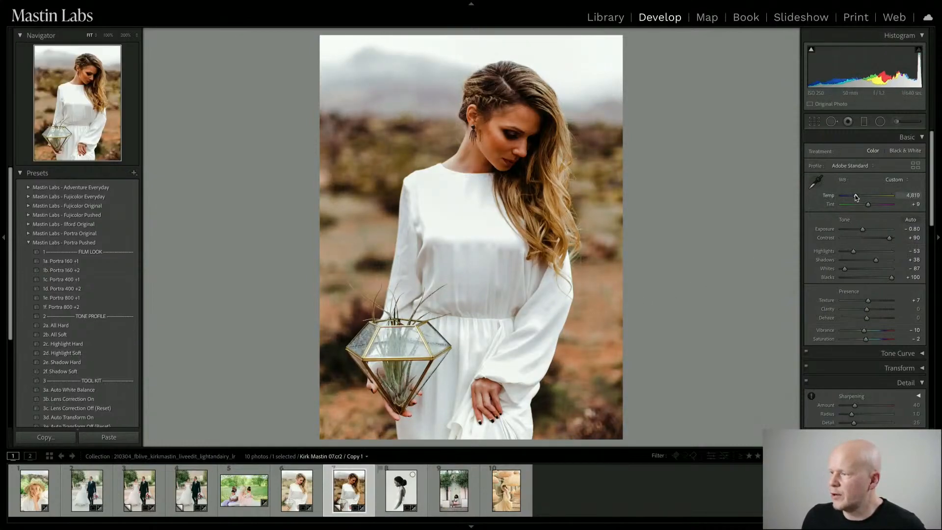
Step: Compare the Portra 800 +2 copy side by side with the original Fuji edit of the desert portrait
ctrl+click(312, 497)
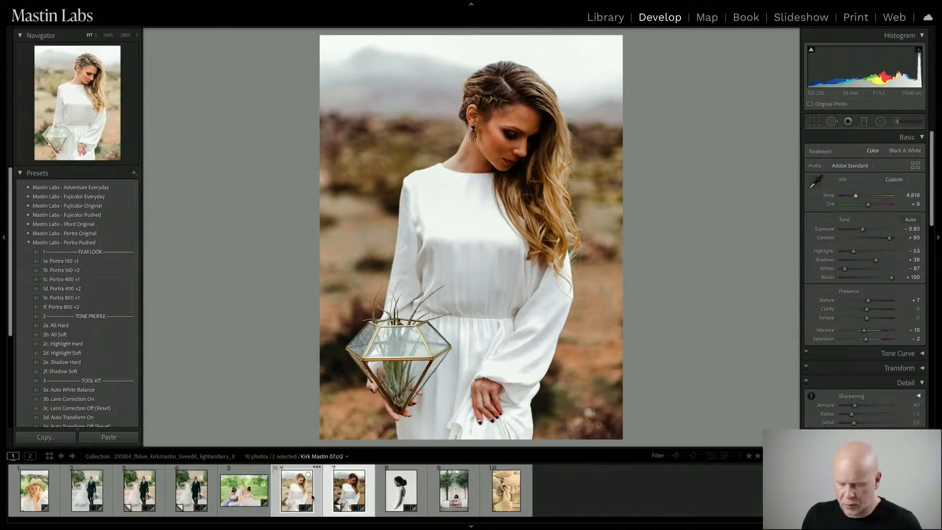
key(c)
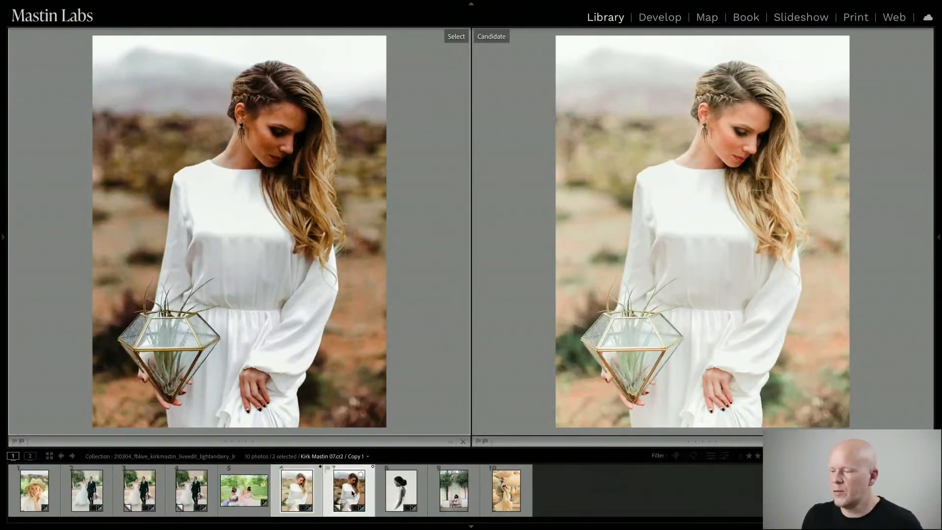
key(d)
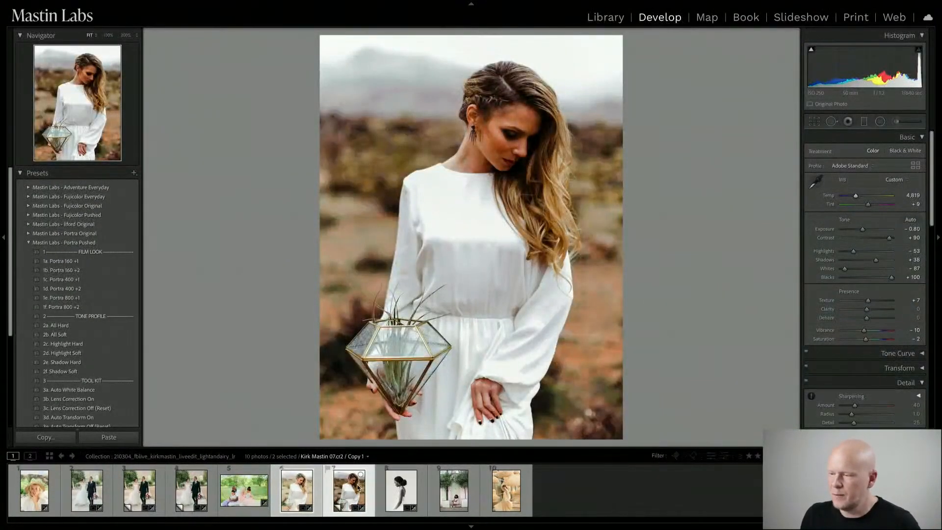
Step: Create a second virtual copy of the desert portrait from the Portra 800 +2 version alone
right_click(346, 496)
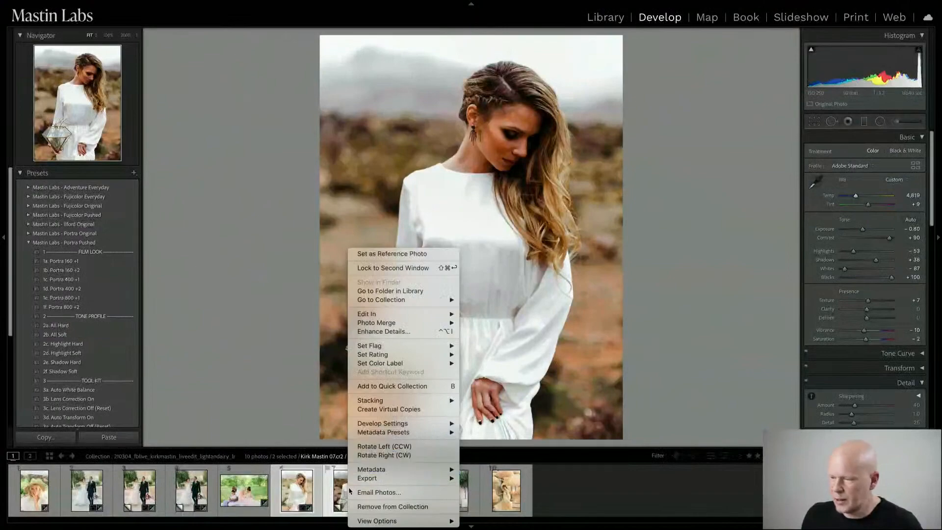
key(Escape)
click(392, 493)
click(345, 495)
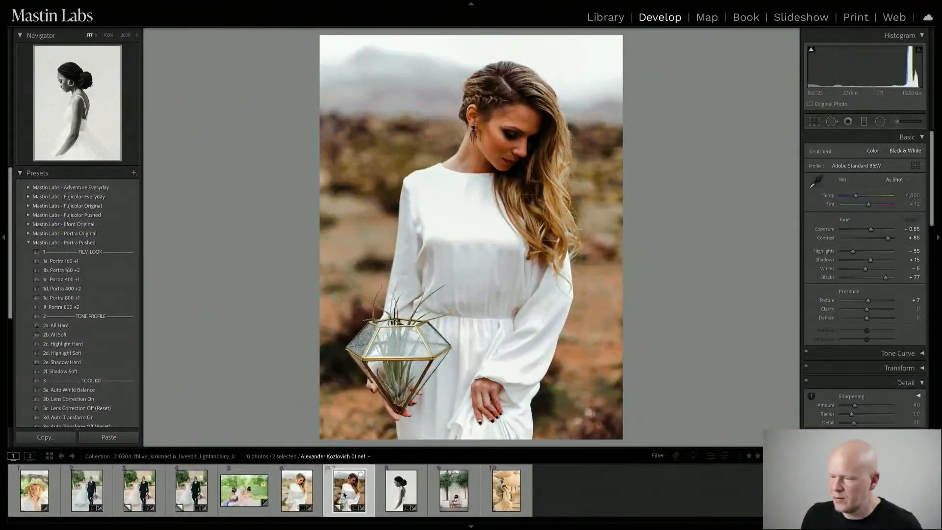
right_click(345, 495)
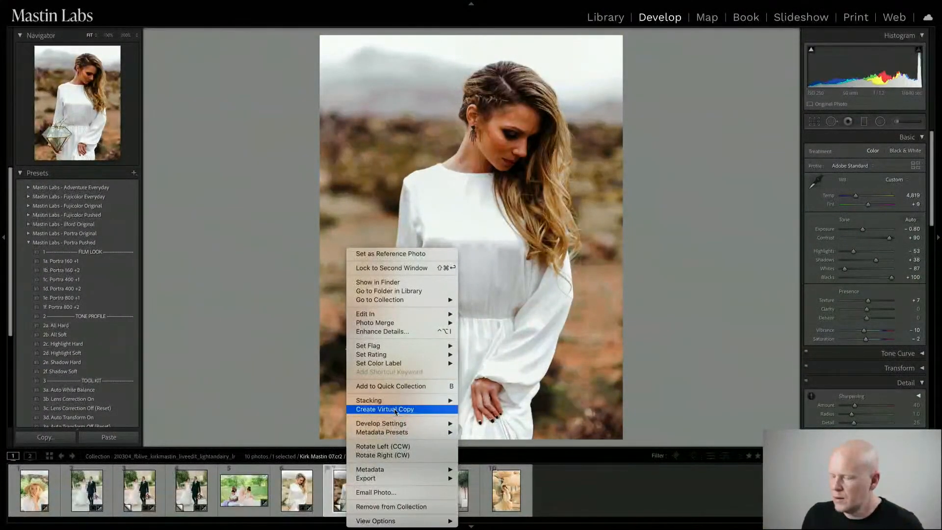
click(385, 410)
key(ctrl+apostrophe)
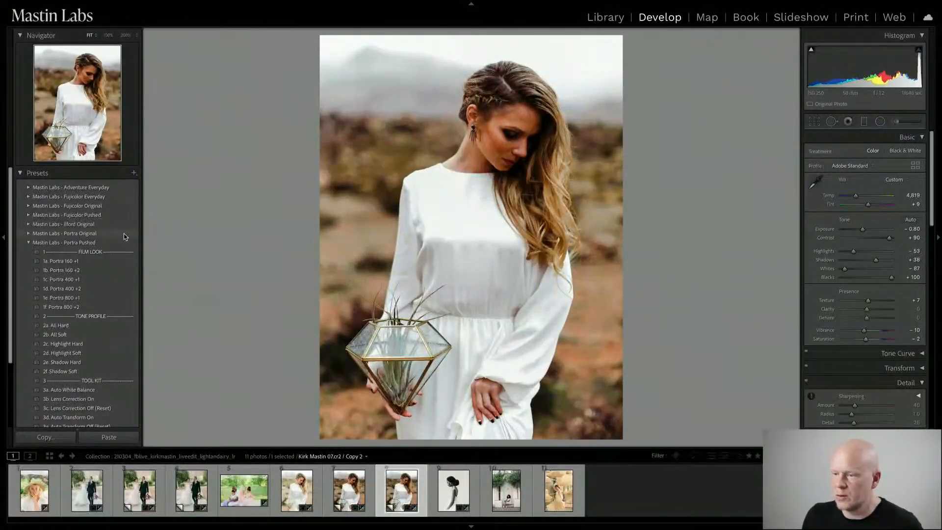
Step: Apply the 1b. Portra 400 film look from the Mastin Labs Portra Original presets to the second virtual copy
click(28, 242)
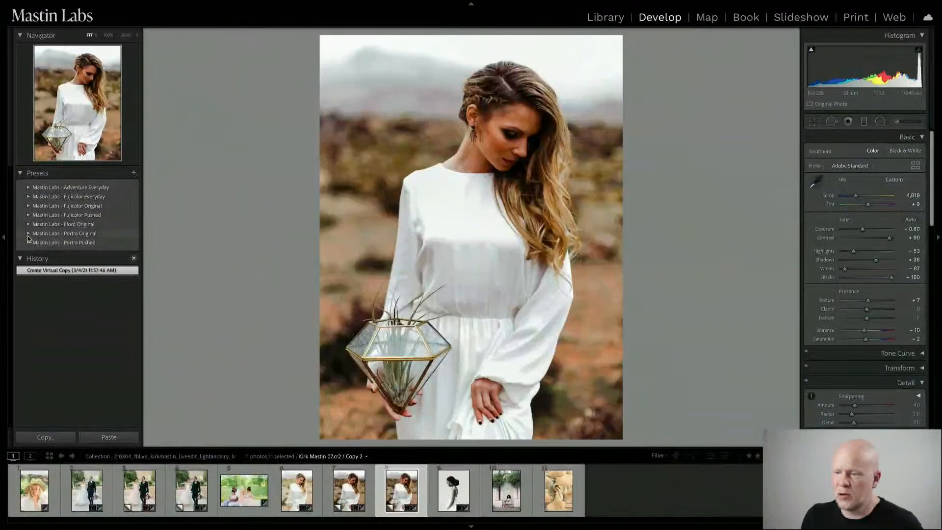
click(28, 234)
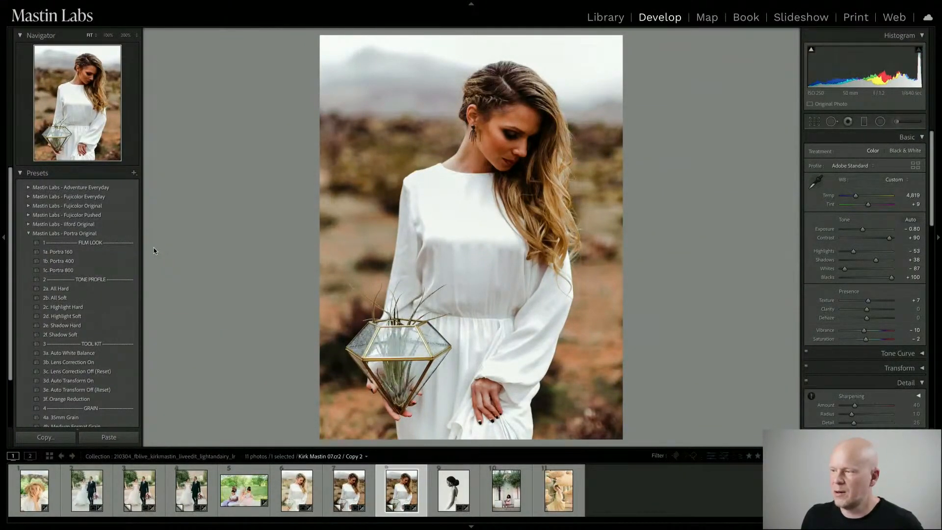
click(127, 262)
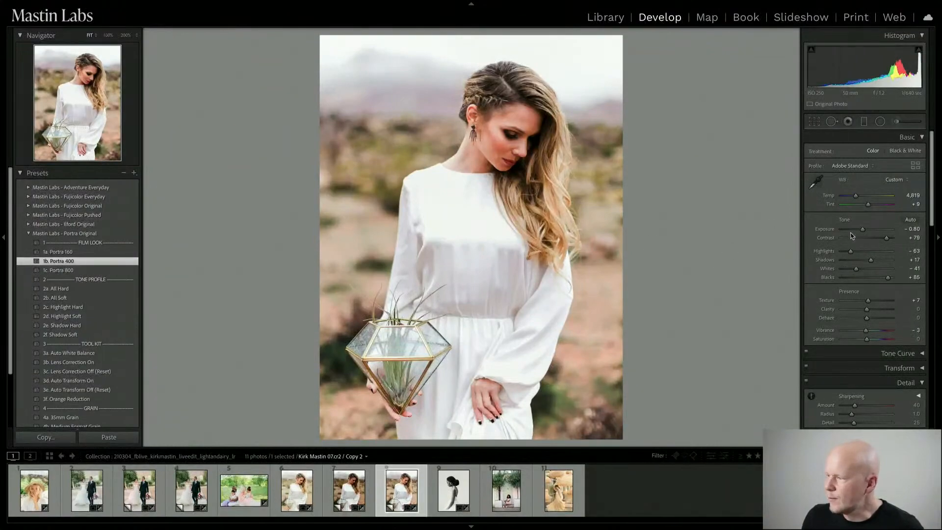
Step: Set the second copy's exposure to -0.85, temperature to 5,097 and tint to 0, and apply the 2d. Highlight Soft tone profile
drag(863, 230, 867, 206)
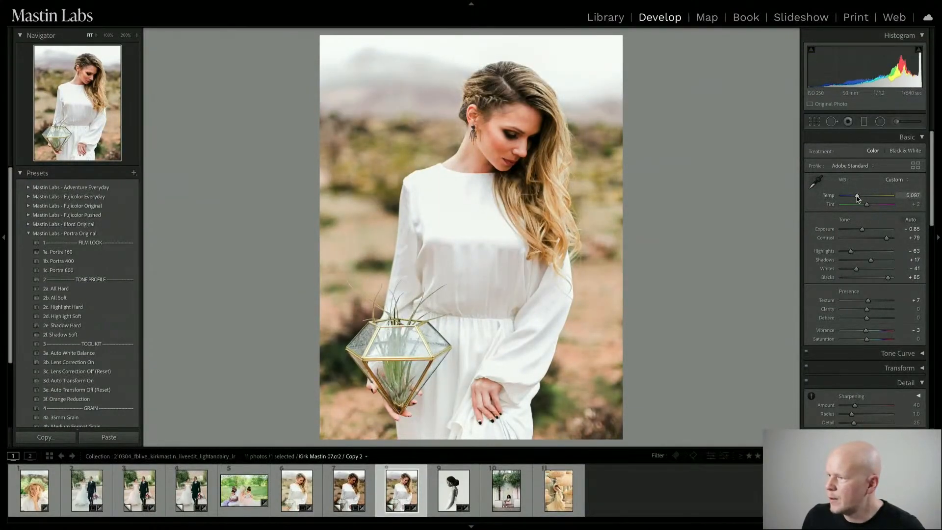
drag(857, 196, 859, 198)
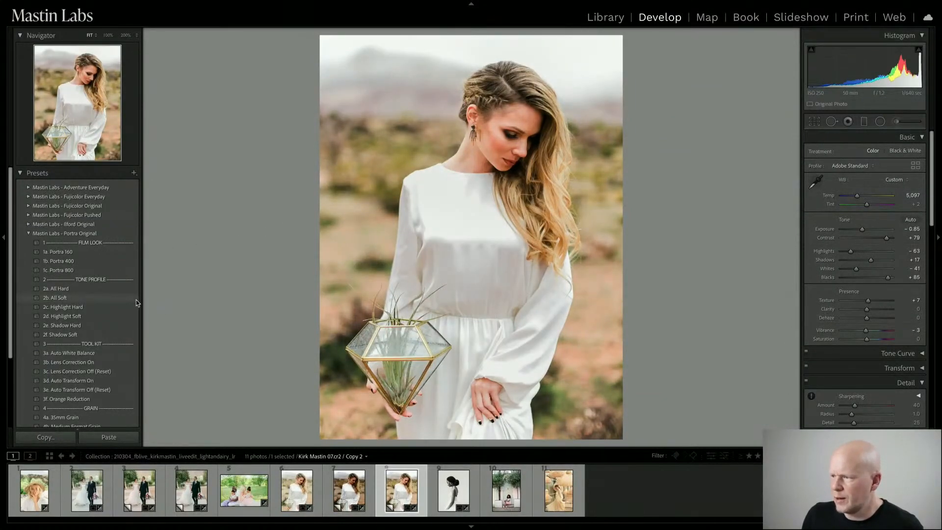
click(124, 317)
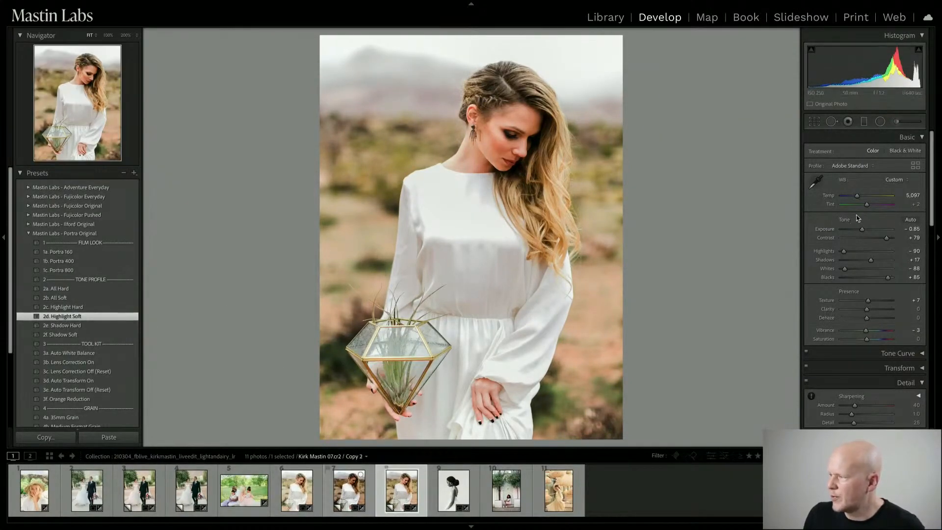
drag(867, 205, 868, 207)
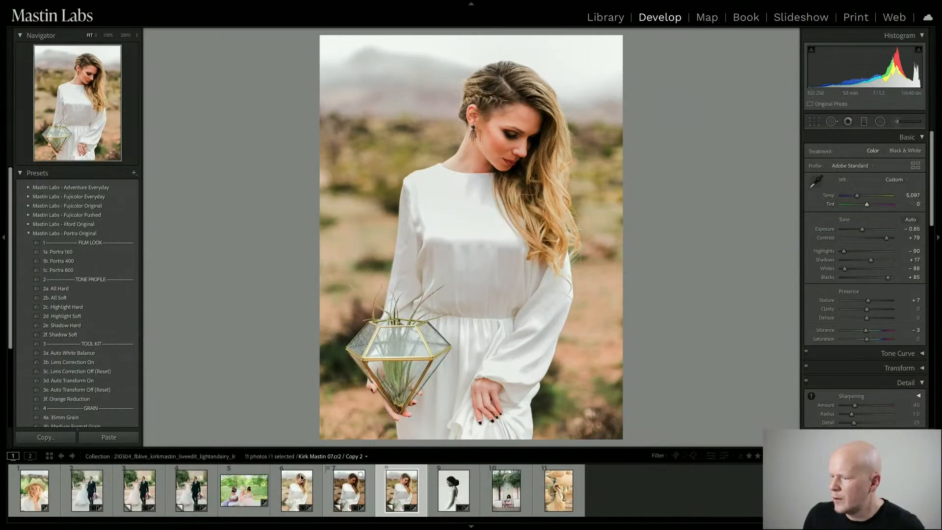
Step: Compare all three versions of the desert portrait side by side, and open the photo of the woman seated between the potted trees
shift+click(296, 497)
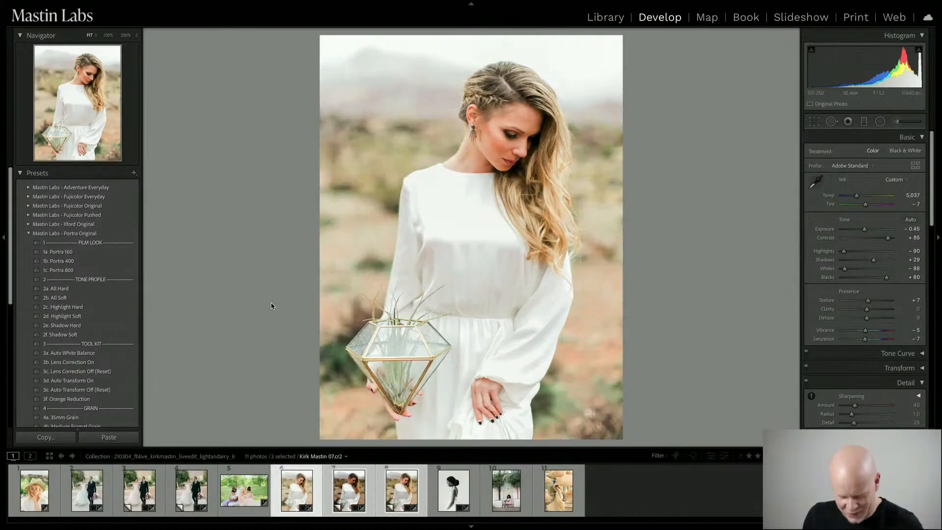
key(n)
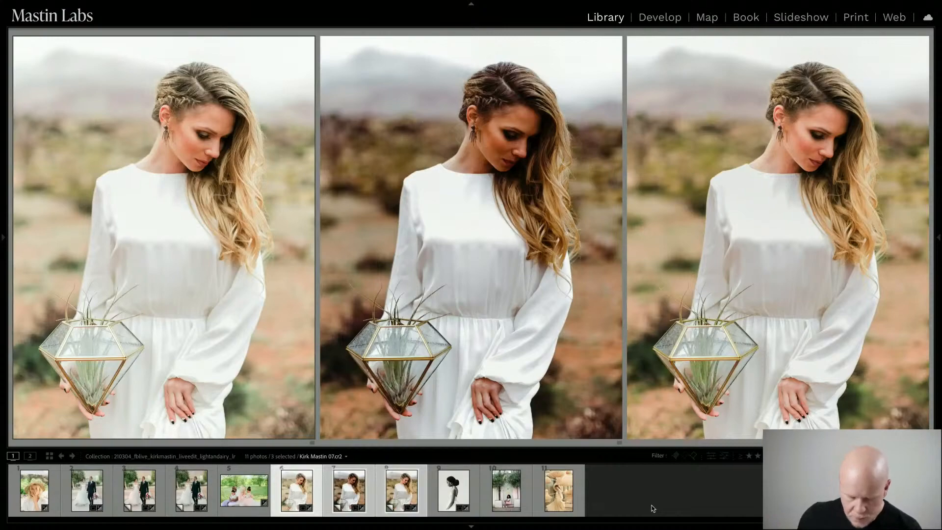
key(d)
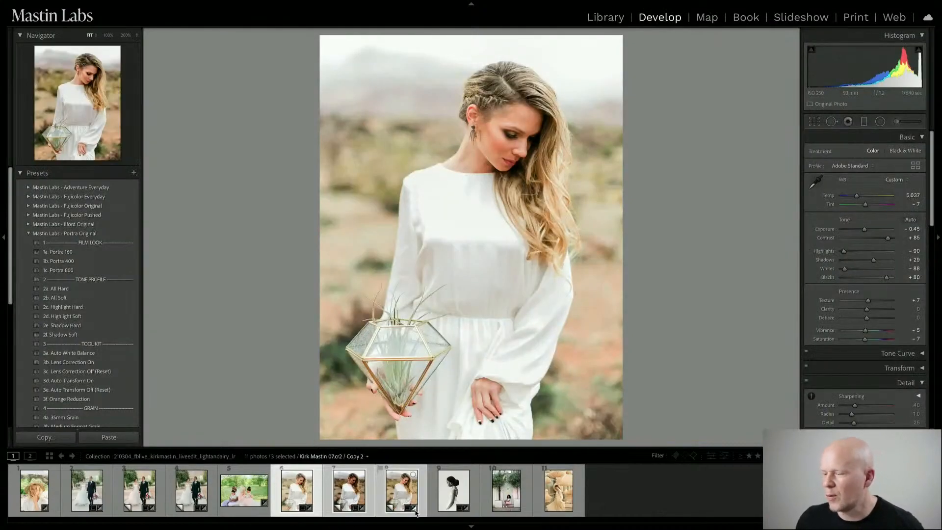
click(504, 503)
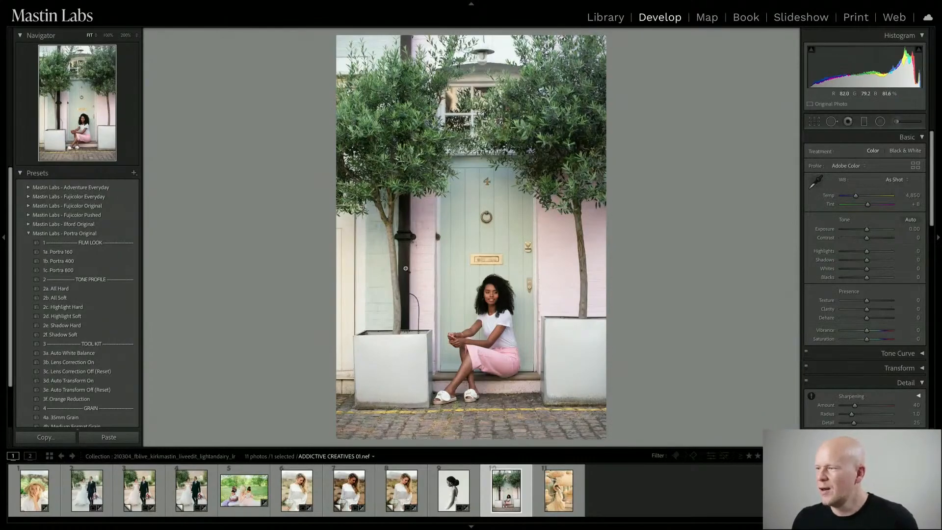
Step: Apply the 1d. Fuji 800Z film look from the Mastin Labs Fujicolor Original presets and set the exposure to +0.30
click(30, 234)
click(28, 206)
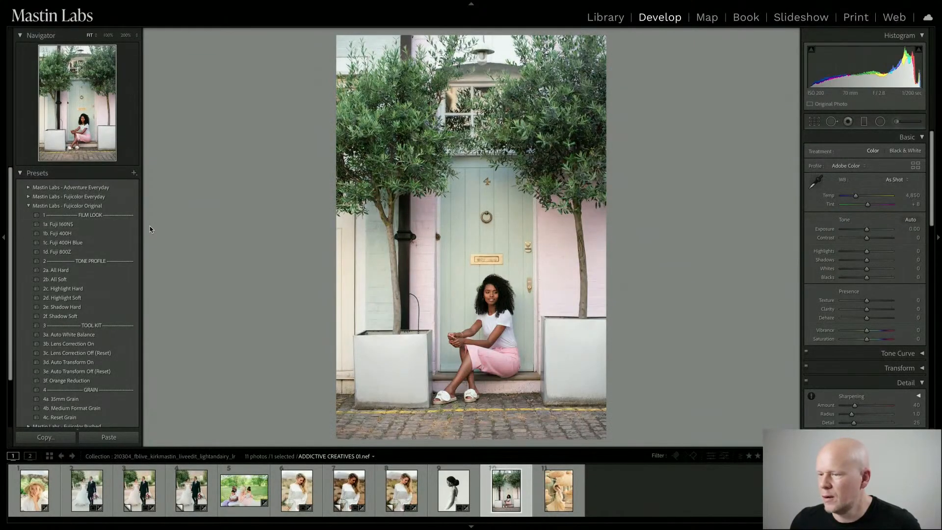
click(111, 253)
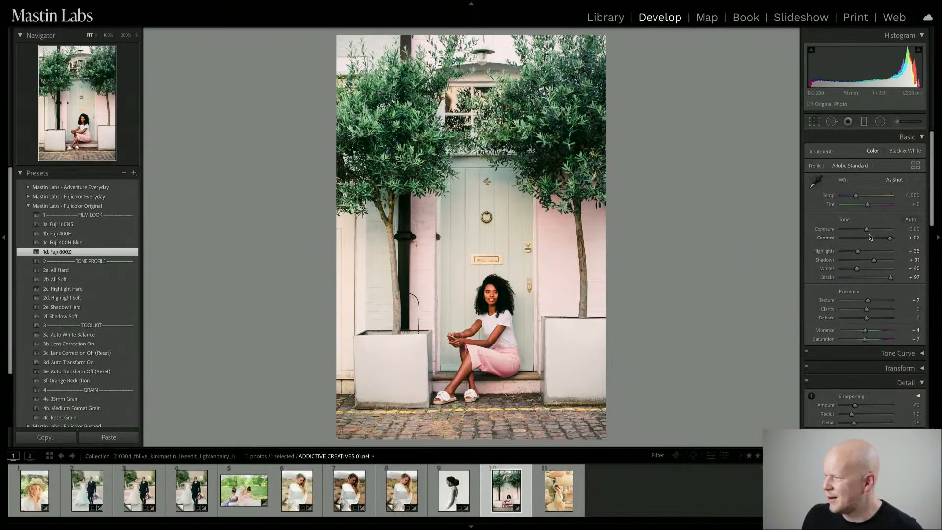
drag(867, 229, 868, 229)
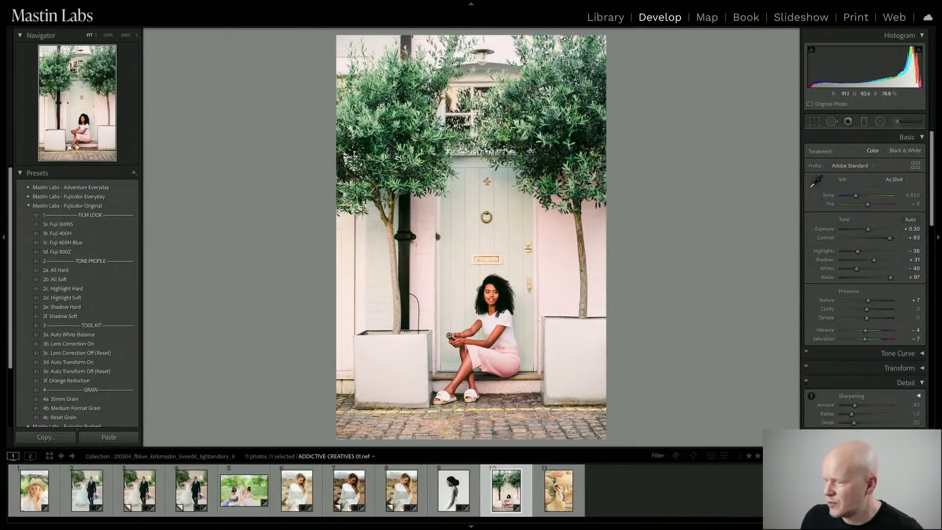
Step: Check the planters, paving and tree trunk for a color cast, and set the tint to -3
click(450, 336)
drag(442, 330, 558, 206)
drag(559, 284, 666, 291)
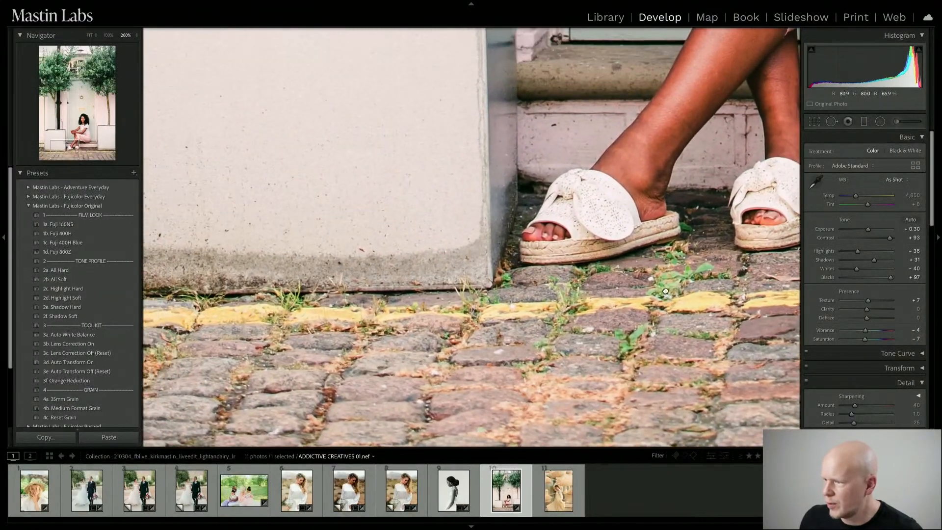
drag(421, 199, 444, 210)
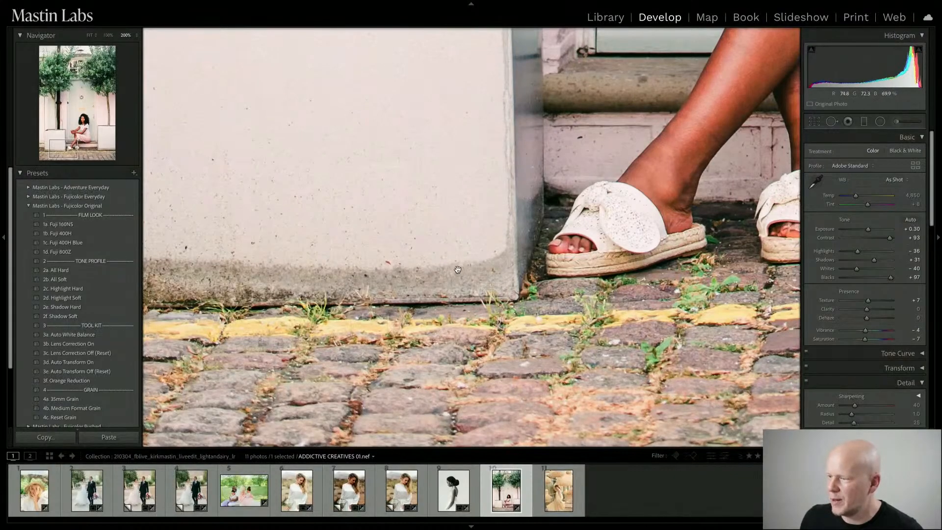
click(494, 274)
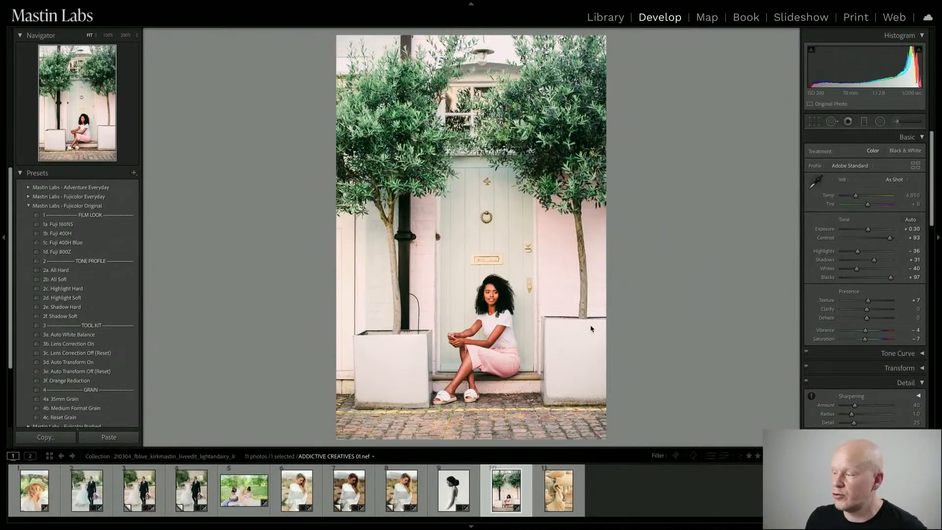
click(586, 295)
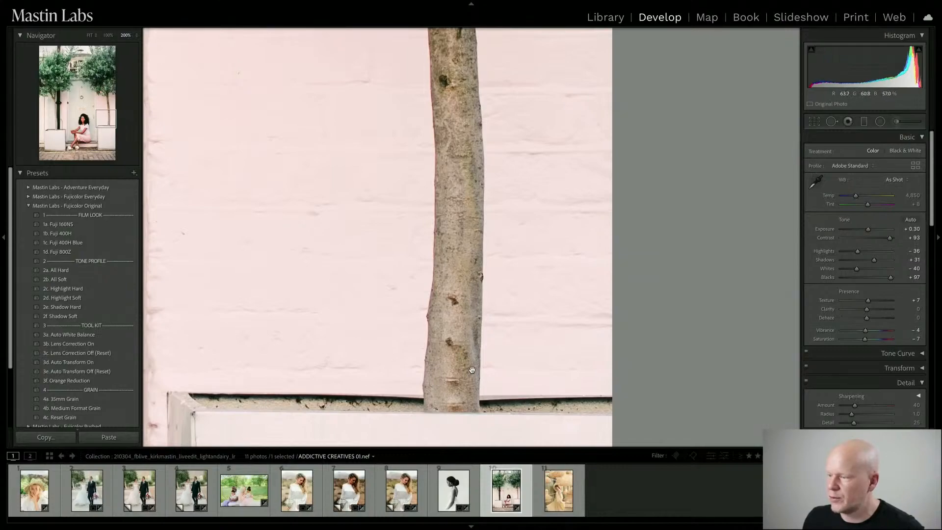
click(463, 354)
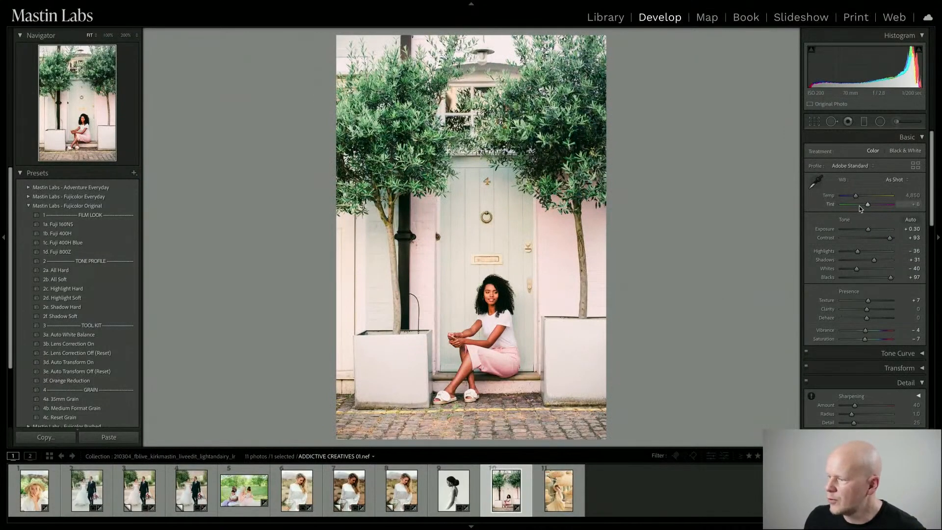
drag(867, 204, 865, 206)
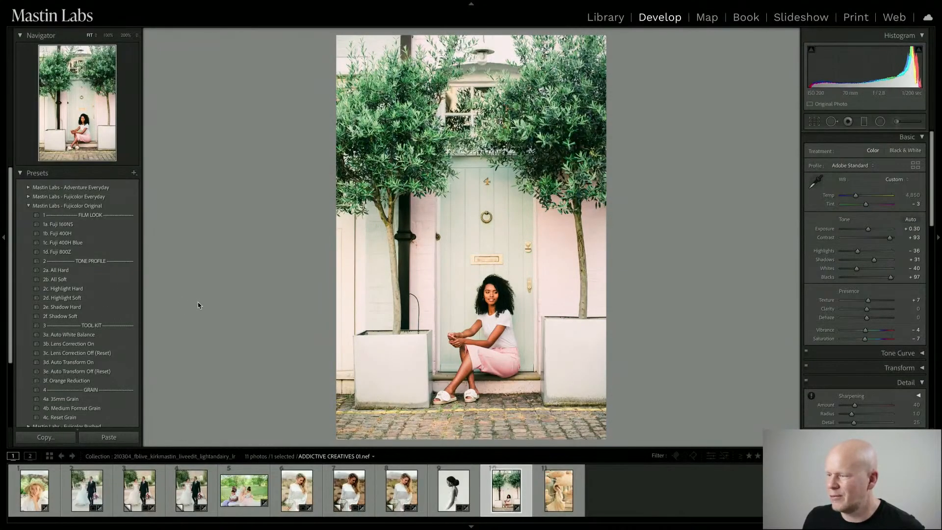
Step: Compare the potted-tree portrait with its unedited version and rate it five stars
key(y)
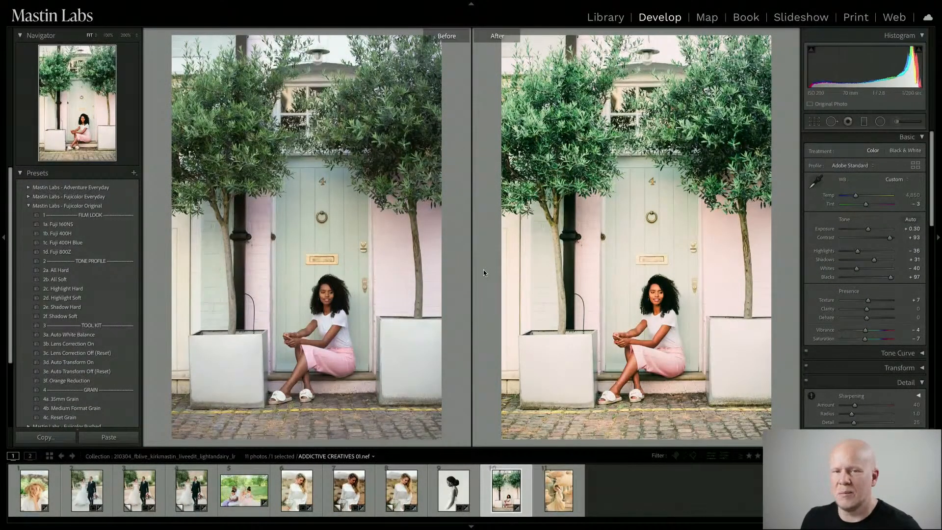
key(y)
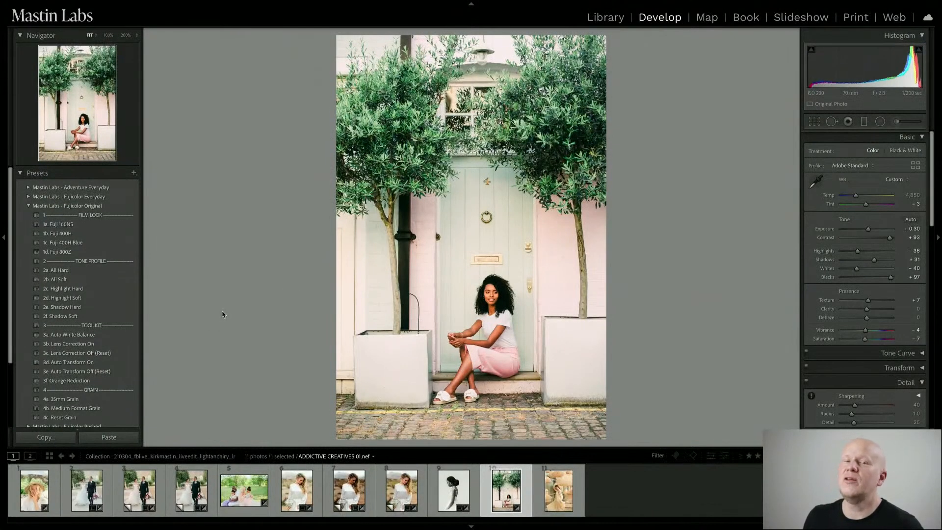
key(5)
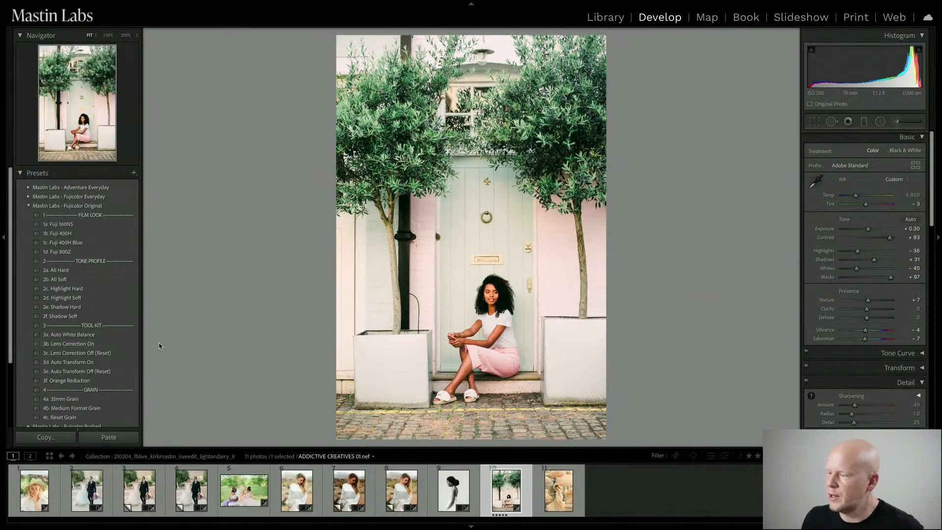
Step: Apply the 3d. Auto Transform On preset to the potted-tree portrait and compare the photo with and without it
click(130, 362)
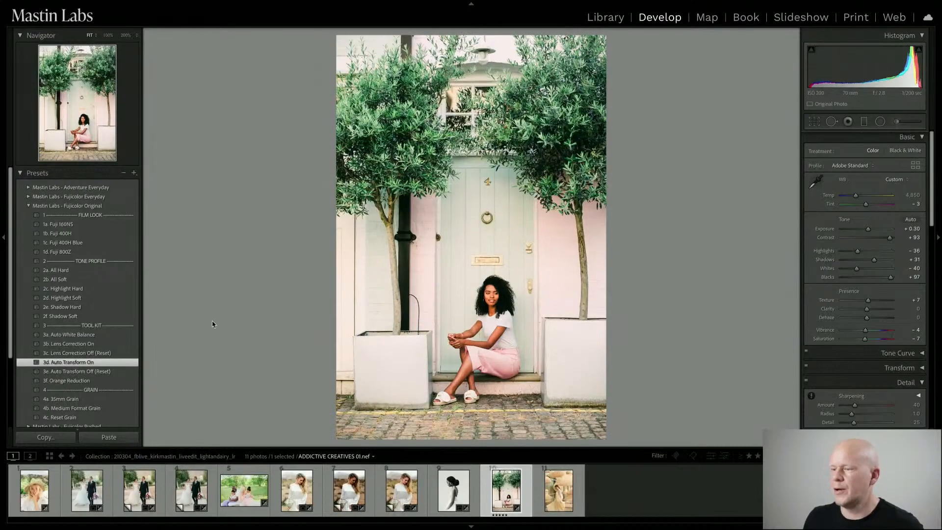
key(ctrl+z)
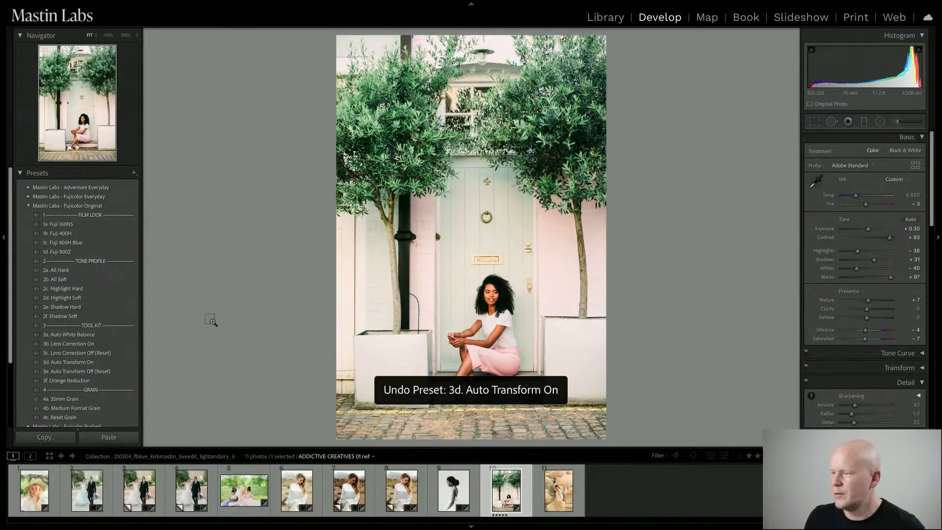
key(ctrl+shift+z)
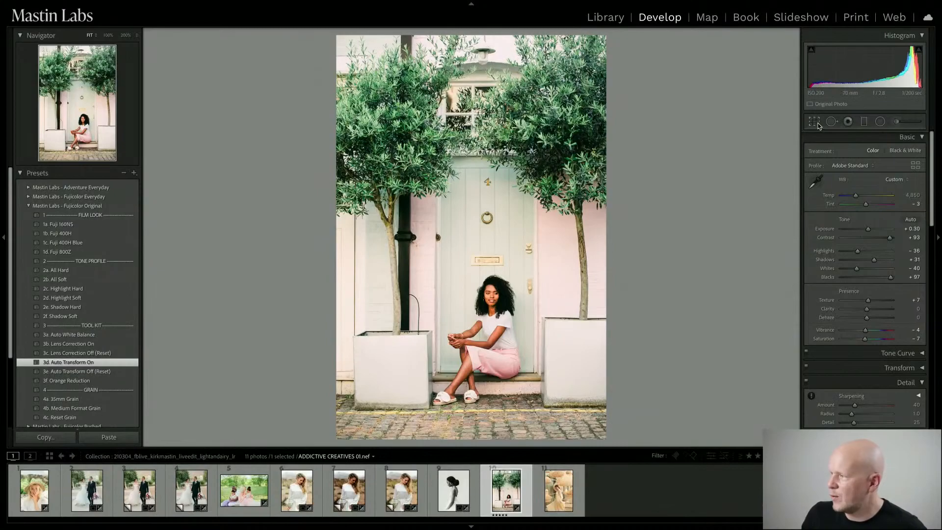
Step: Crop the potted-tree portrait to a 4 x 3 aspect ratio
click(814, 119)
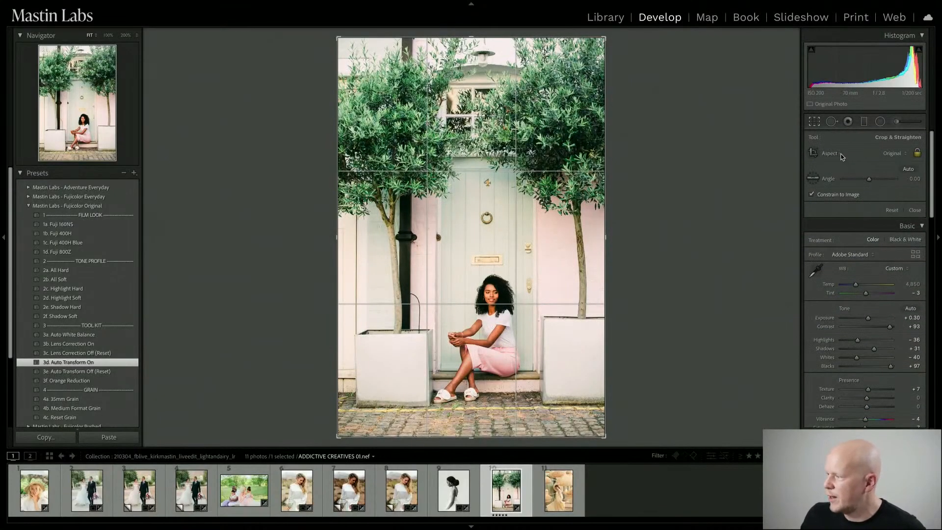
click(851, 157)
click(876, 222)
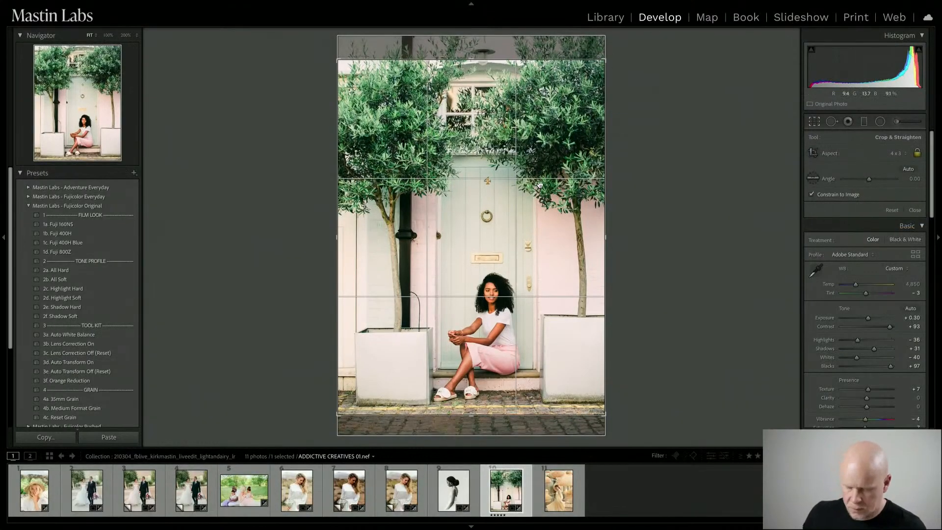
key(Return)
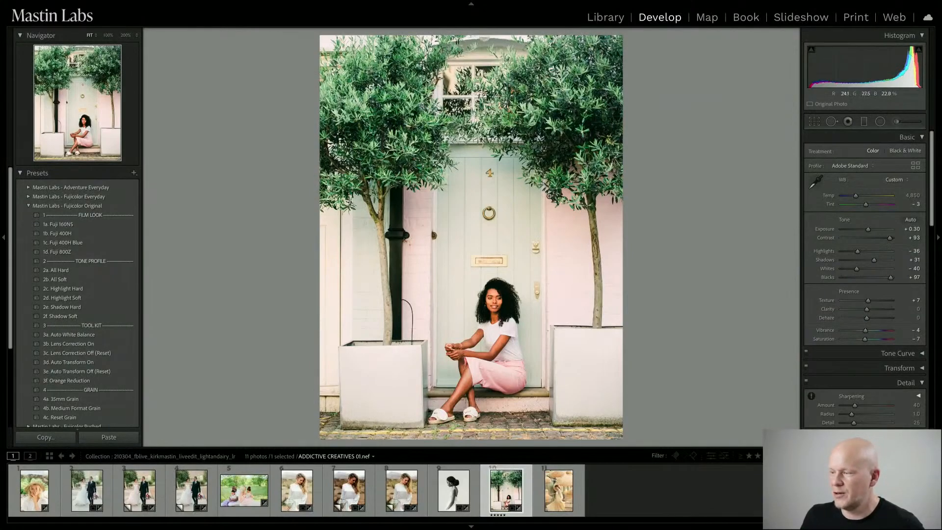
Step: Apply the 1b. Fuji 400H film look to the photo of the woman among the wicker lanterns and set its exposure to -0.15
click(564, 503)
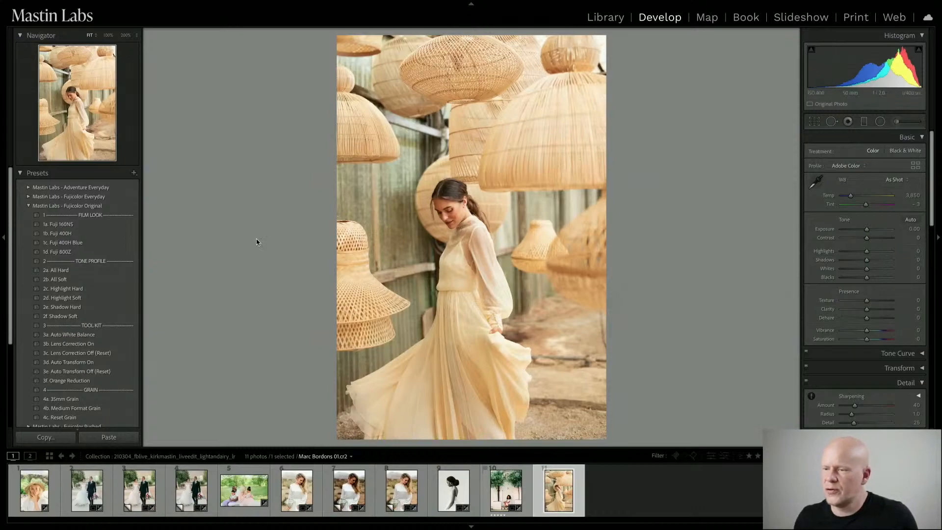
click(118, 234)
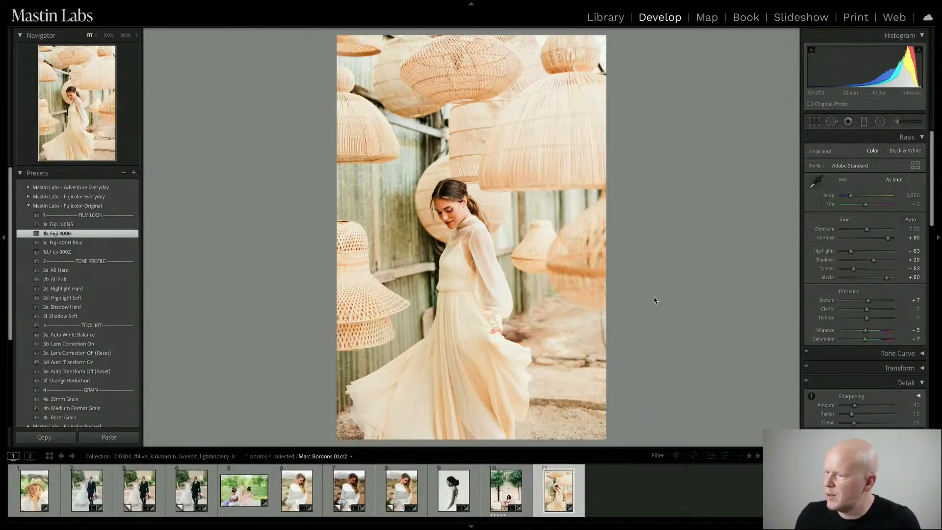
drag(867, 229, 866, 229)
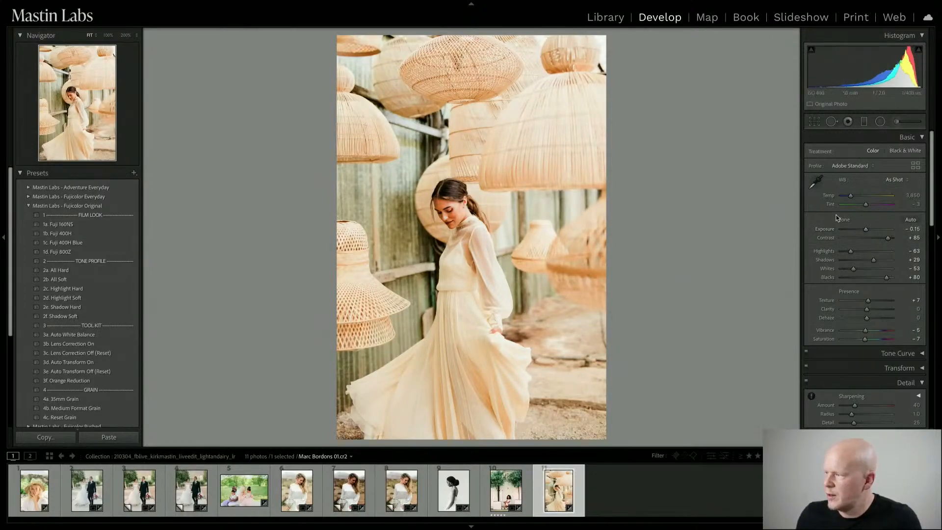
Step: Set the wicker lantern photo's temperature to 3,579 and its tint to +7
drag(851, 197, 851, 197)
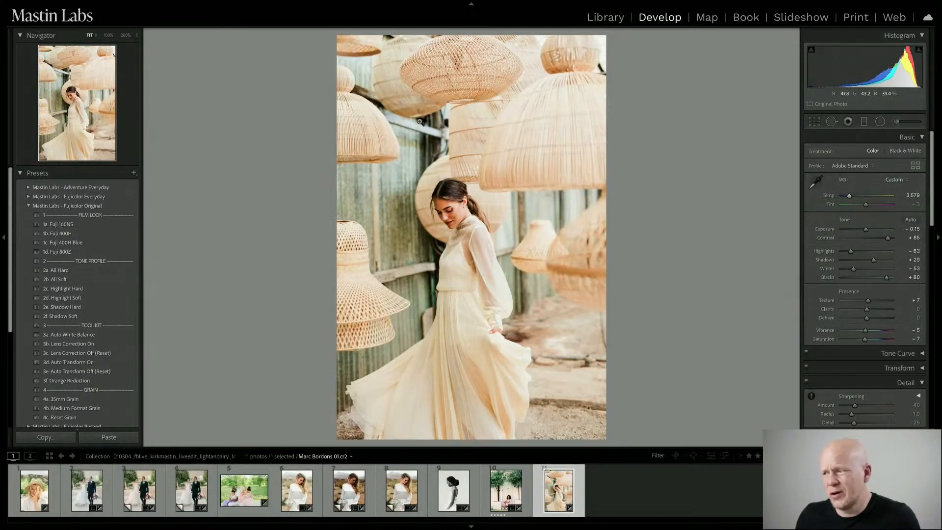
click(441, 149)
drag(395, 187, 536, 240)
click(537, 240)
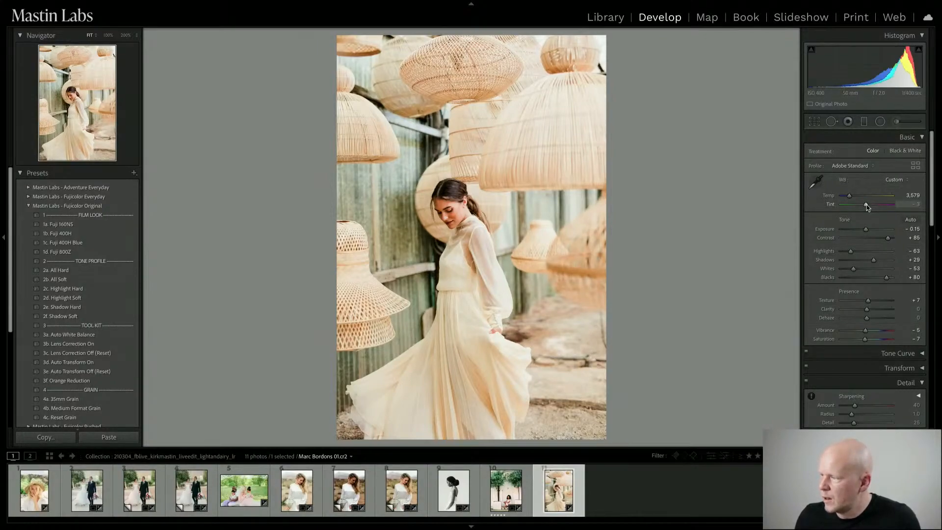
drag(867, 205, 868, 204)
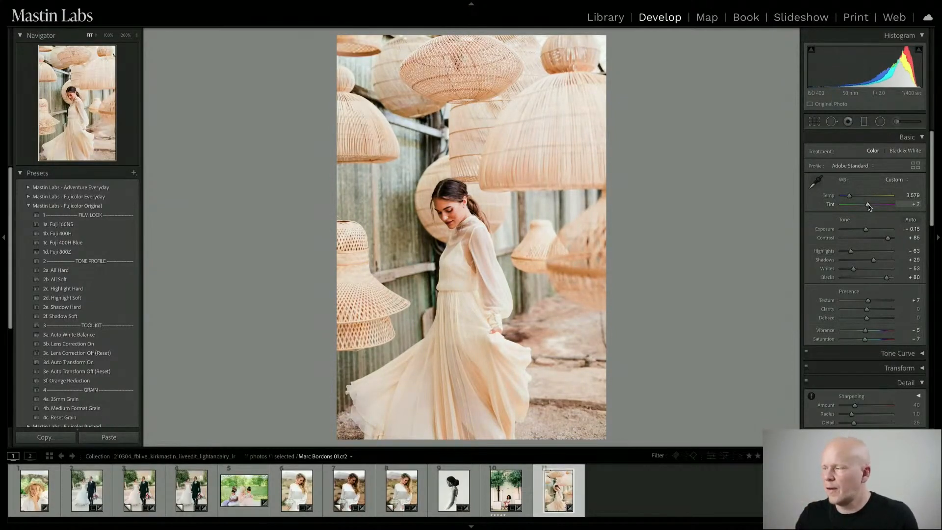
drag(868, 204, 868, 205)
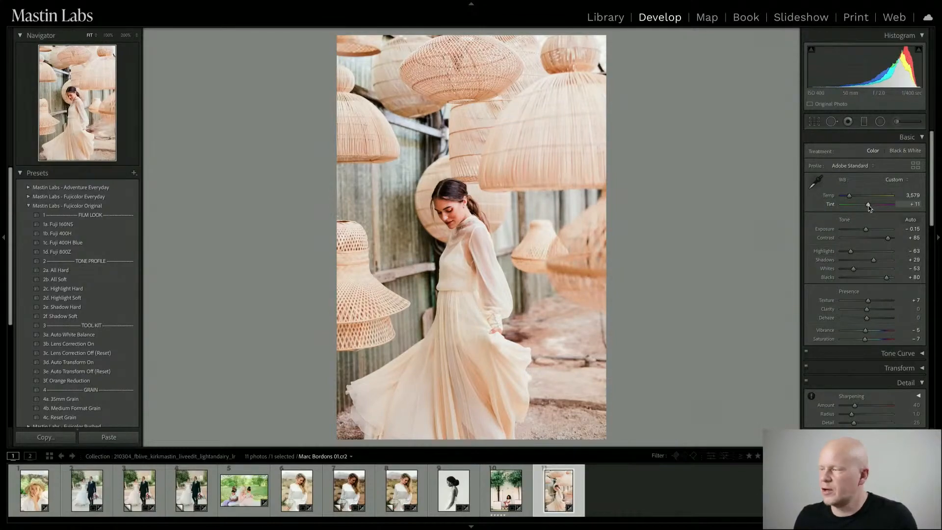
drag(870, 205, 868, 205)
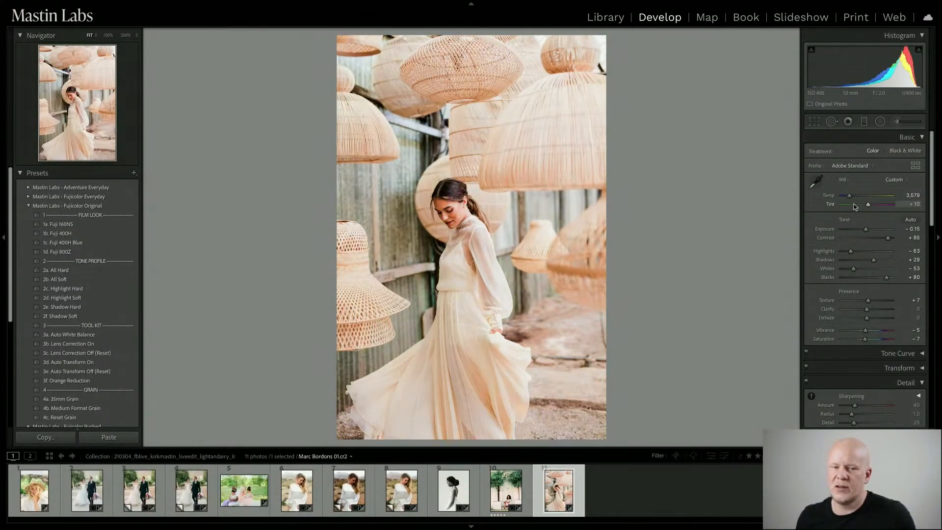
drag(868, 205, 868, 207)
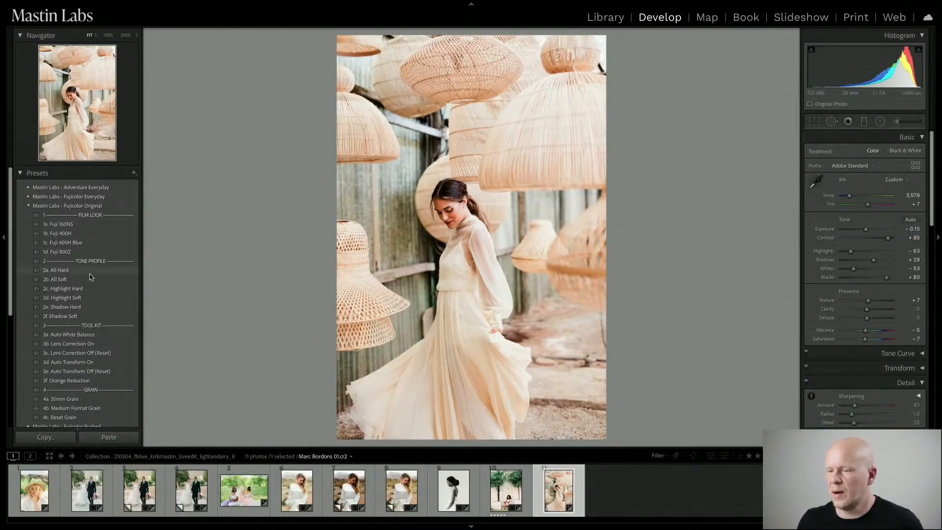
Step: Apply the 2b. All Soft tone profile to the wicker lantern photo and set its tint to +2
click(117, 280)
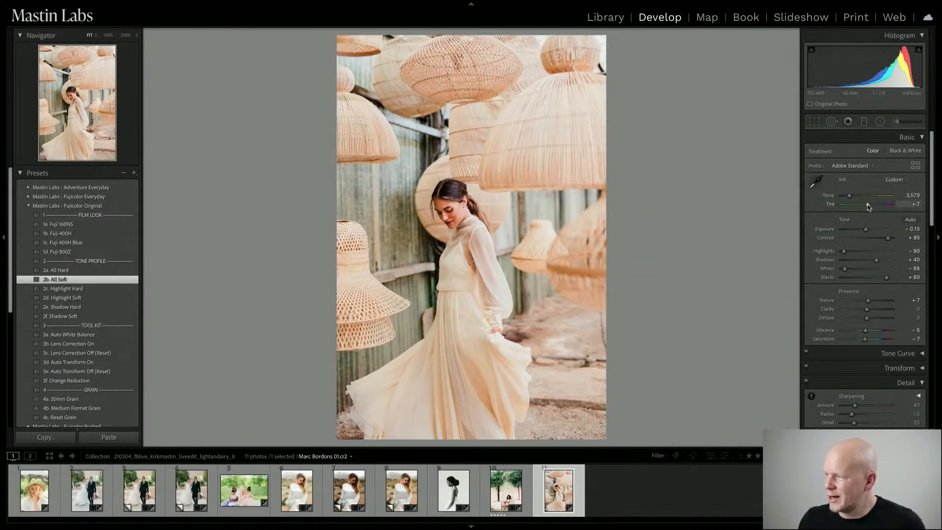
drag(867, 205, 867, 205)
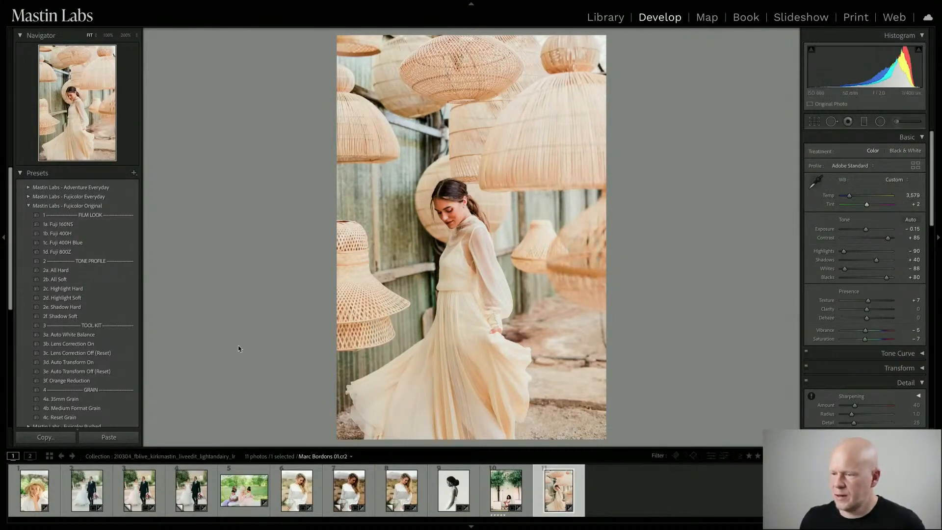
Step: Turn on lens correction for the wicker lantern photo and crop it to 4 x 3, trimming mostly the upper lanterns
click(107, 344)
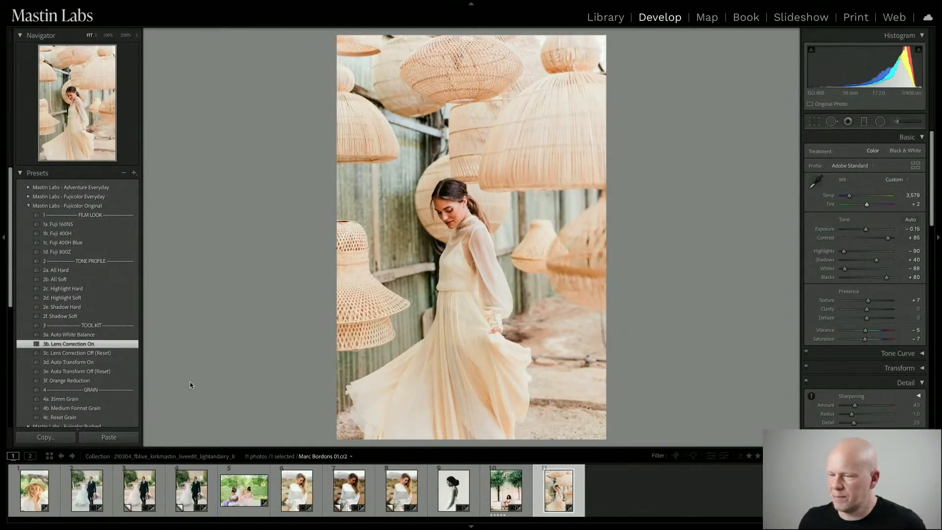
click(815, 123)
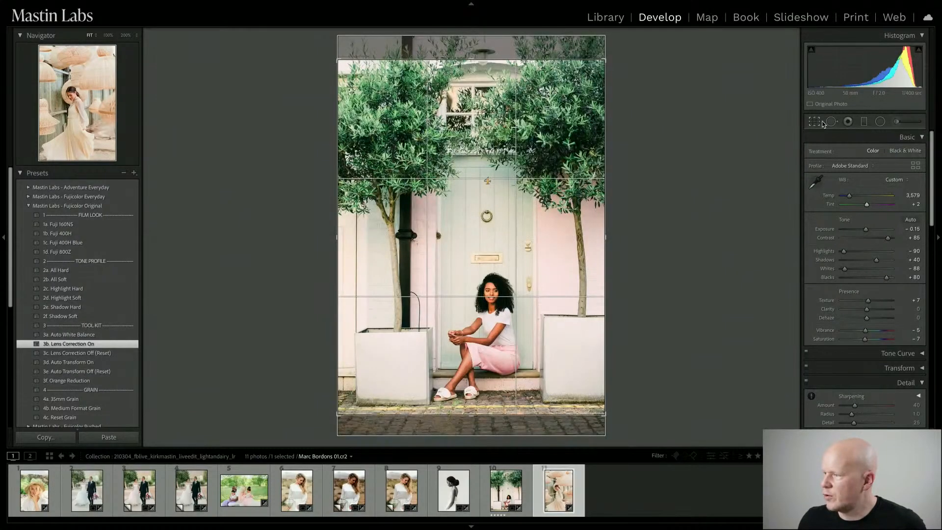
click(852, 155)
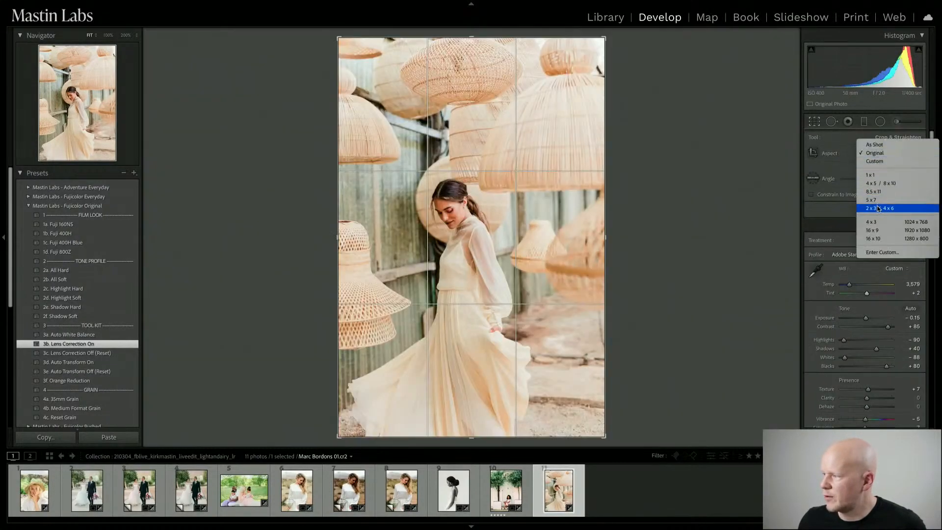
click(871, 222)
drag(496, 196, 529, 166)
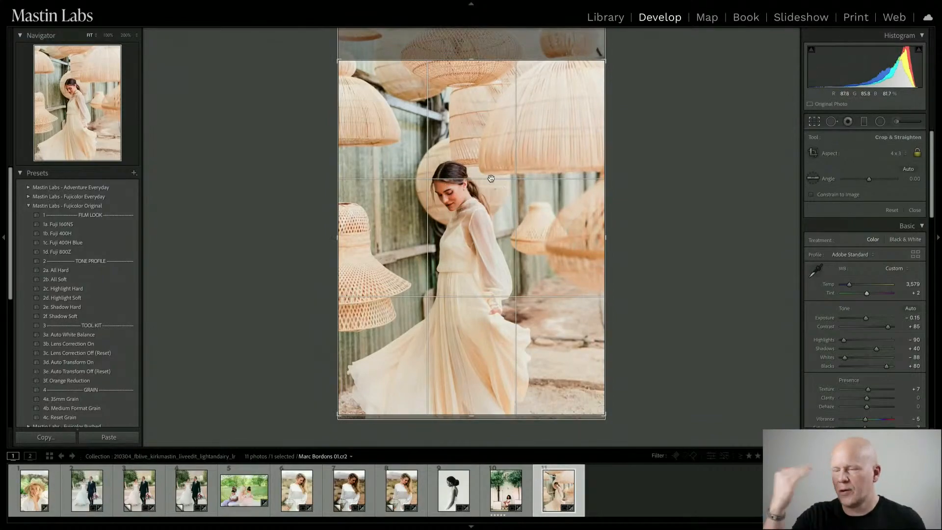
click(814, 121)
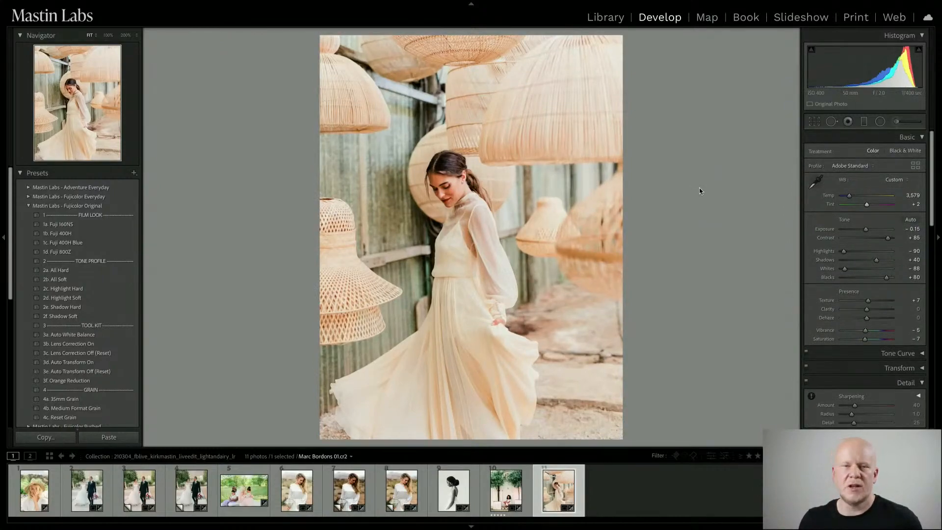
Step: Tighten the wicker lantern photo's crop slightly at the same ratio and compare the before and after versions side by side
click(814, 122)
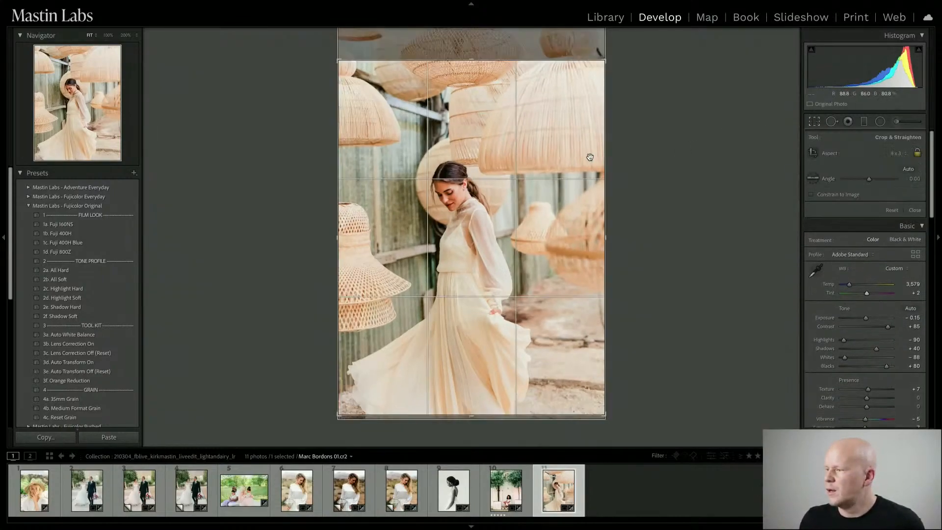
mouse_move(604, 151)
mouse_down()
mouse_move(572, 160)
mouse_move(594, 154)
mouse_up()
click(816, 121)
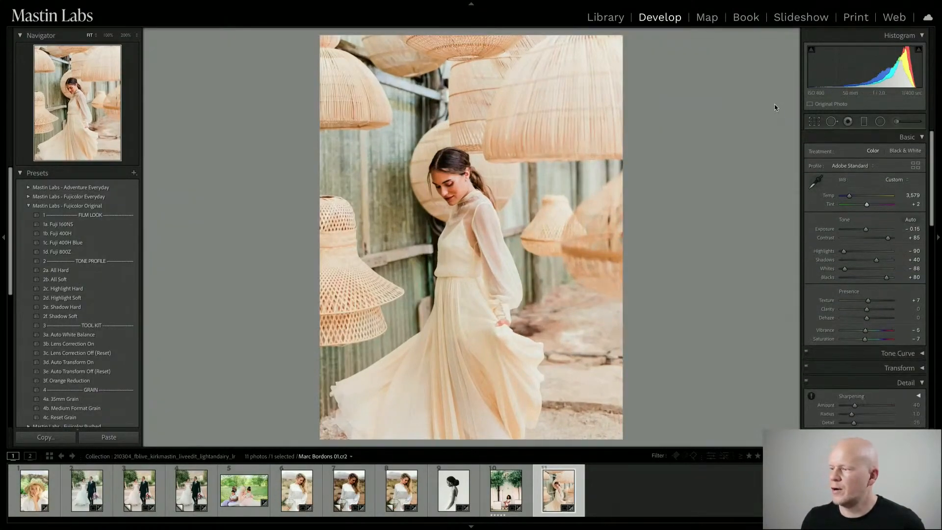
key(r)
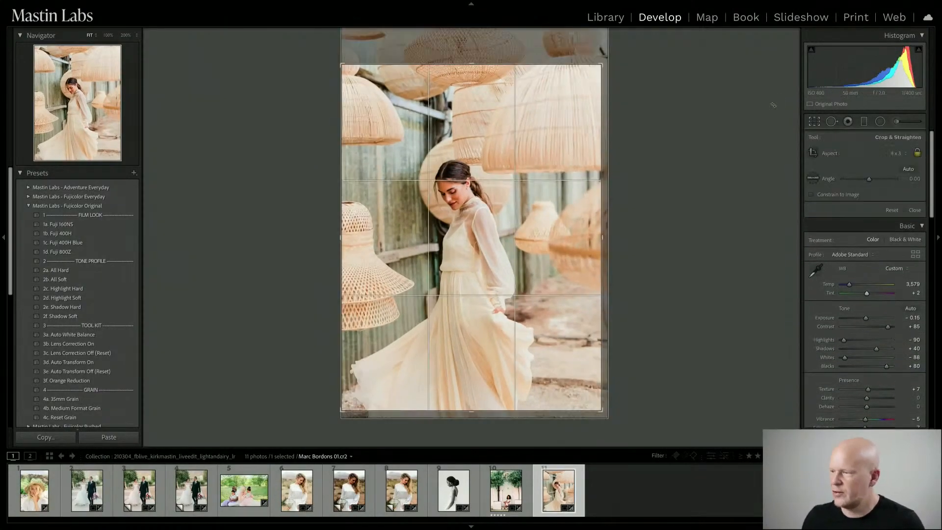
key(r)
key(y)
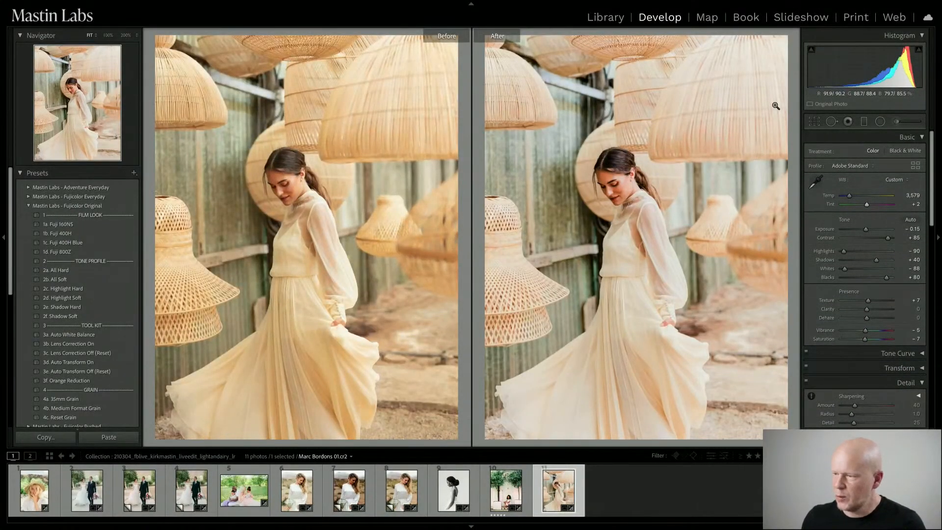
key(y)
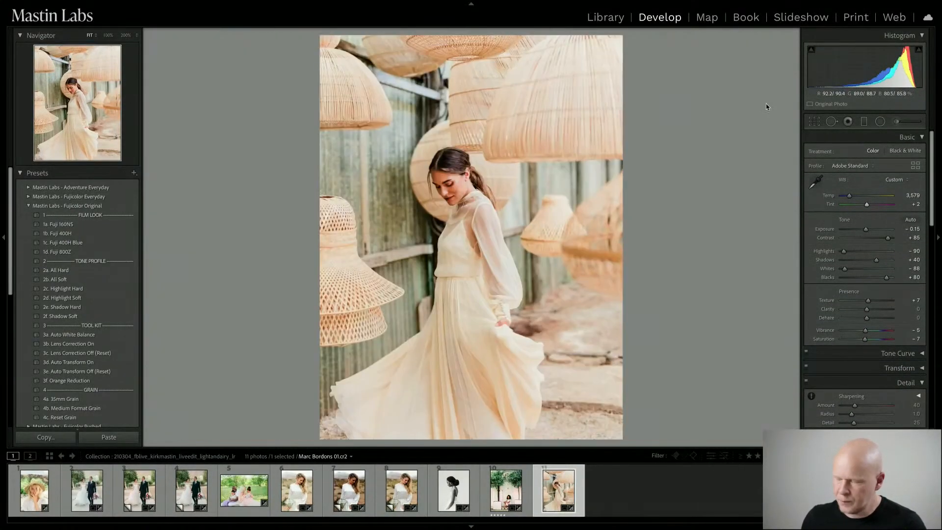
Step: Create a virtual copy of the wicker lantern photo
right_click(566, 512)
click(599, 415)
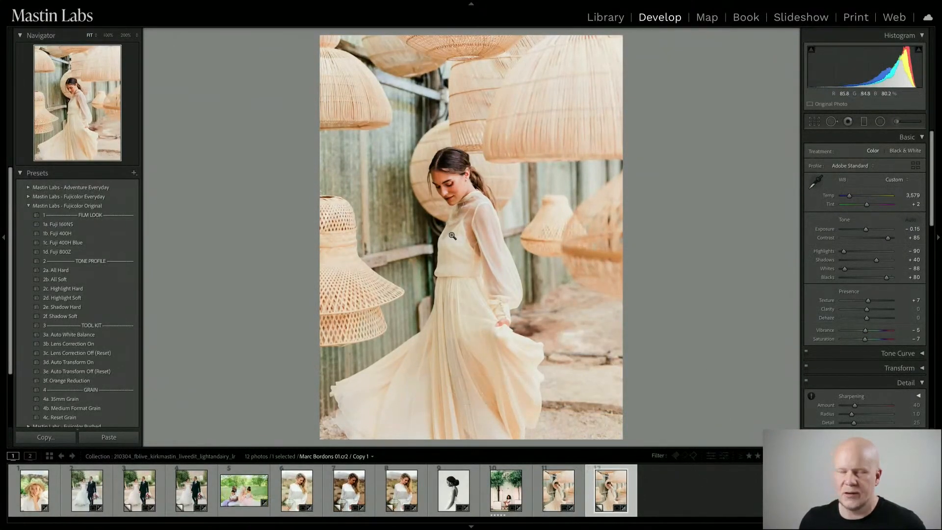
Step: Apply the Ilford Original 1c. Delta 3200 Medium Format film look to the virtual copy and set its exposure to -0.20
click(28, 206)
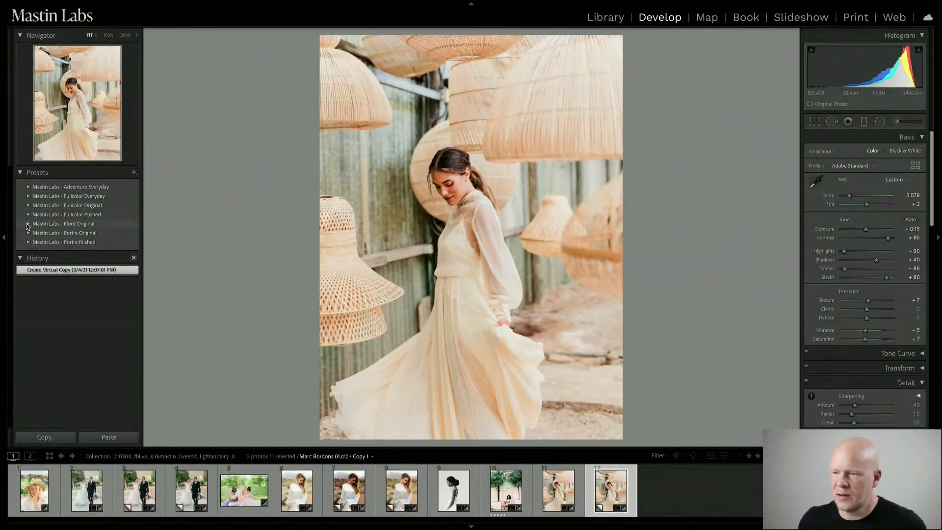
click(28, 224)
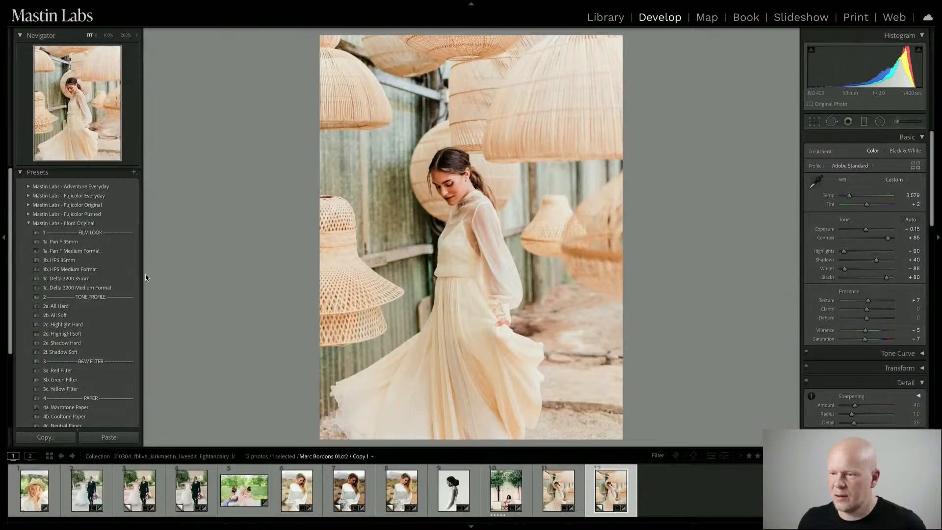
click(105, 279)
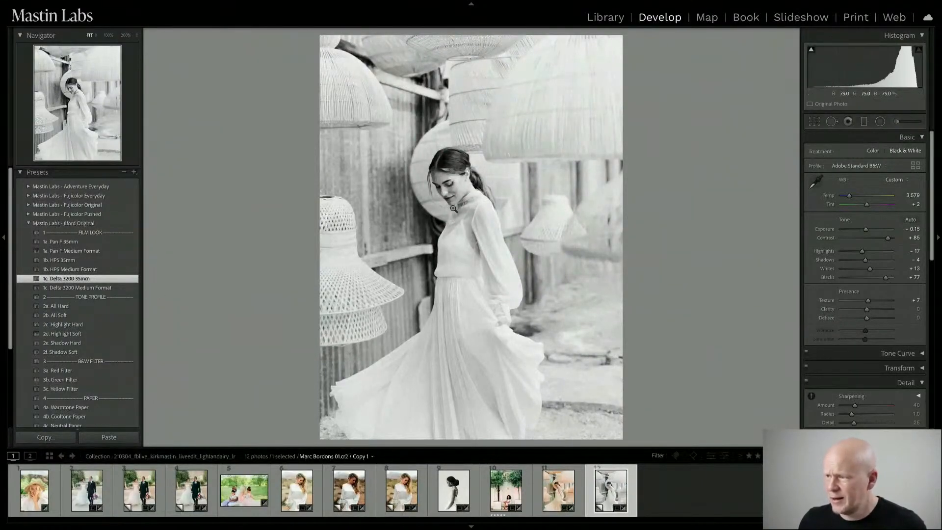
click(117, 287)
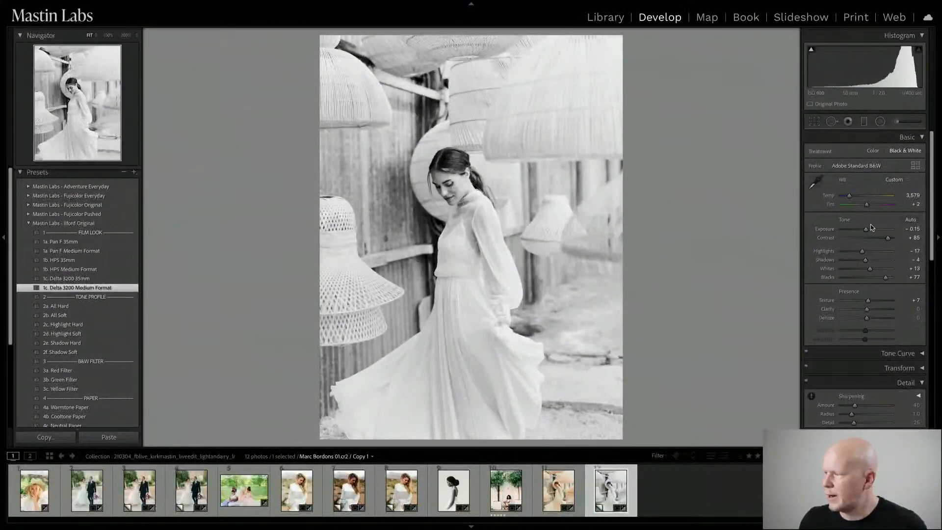
drag(867, 229, 865, 229)
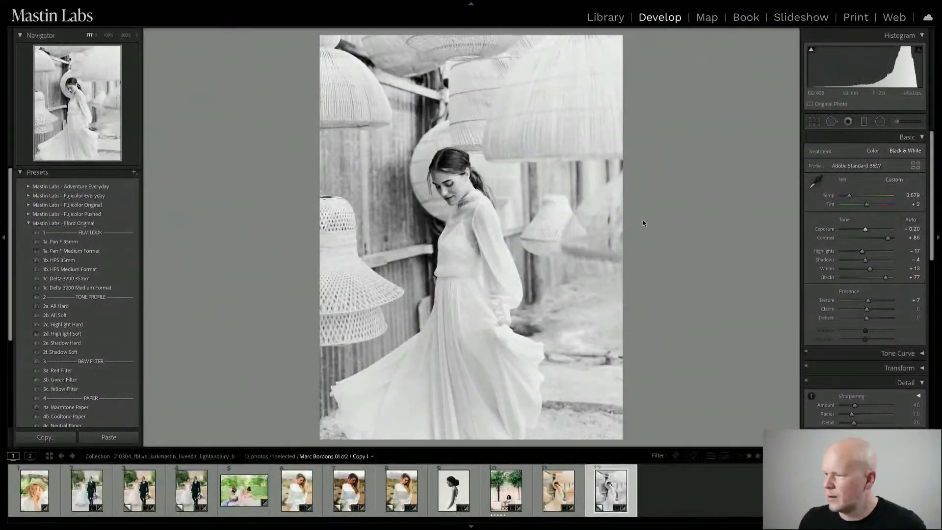
Step: Compare the black-and-white virtual copy side by side with the color version of the wicker lantern photo
ctrl+click(558, 491)
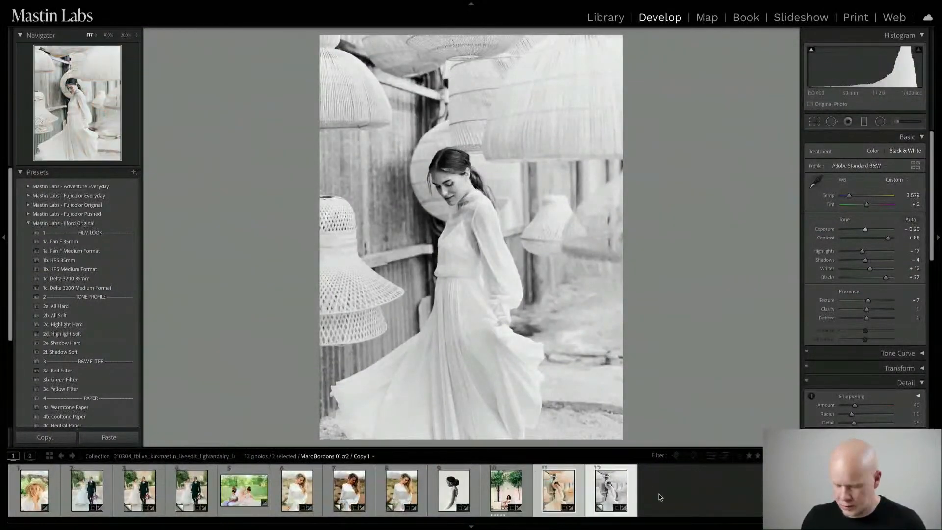
key(c)
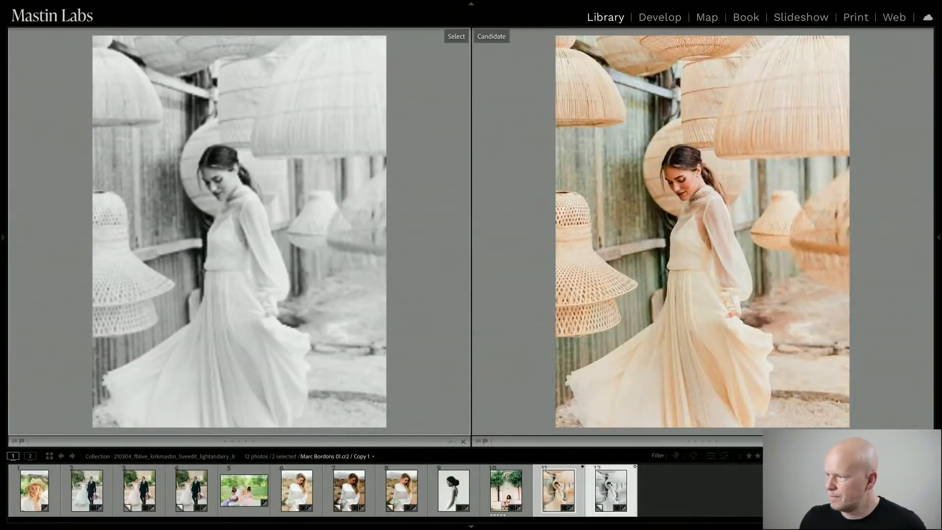